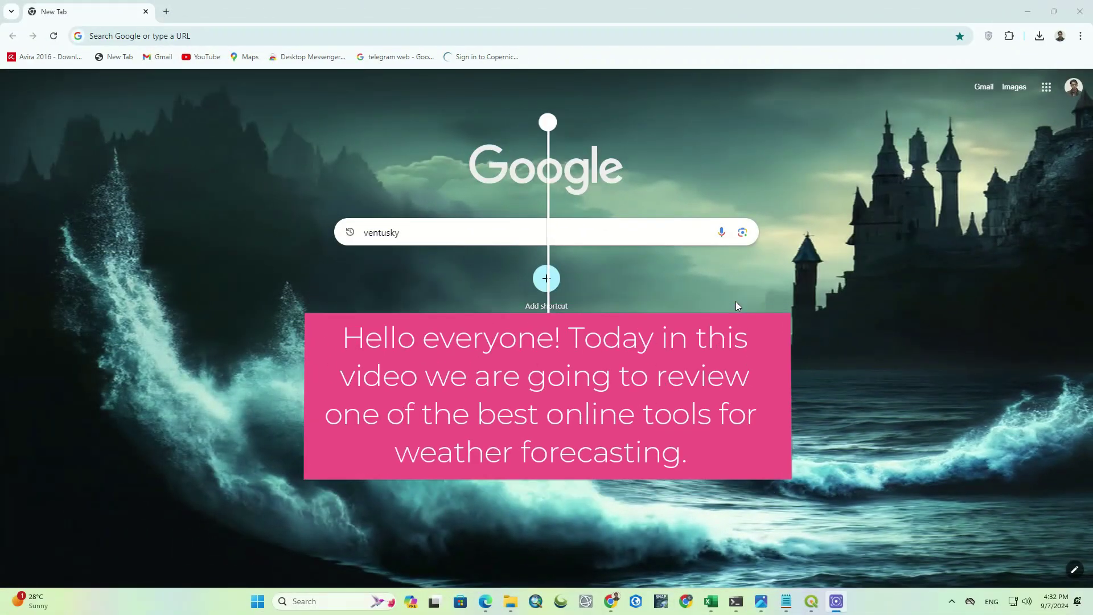
Search Google for "ventusky" and open the Ventusky website from the results.
left_click(414, 242)
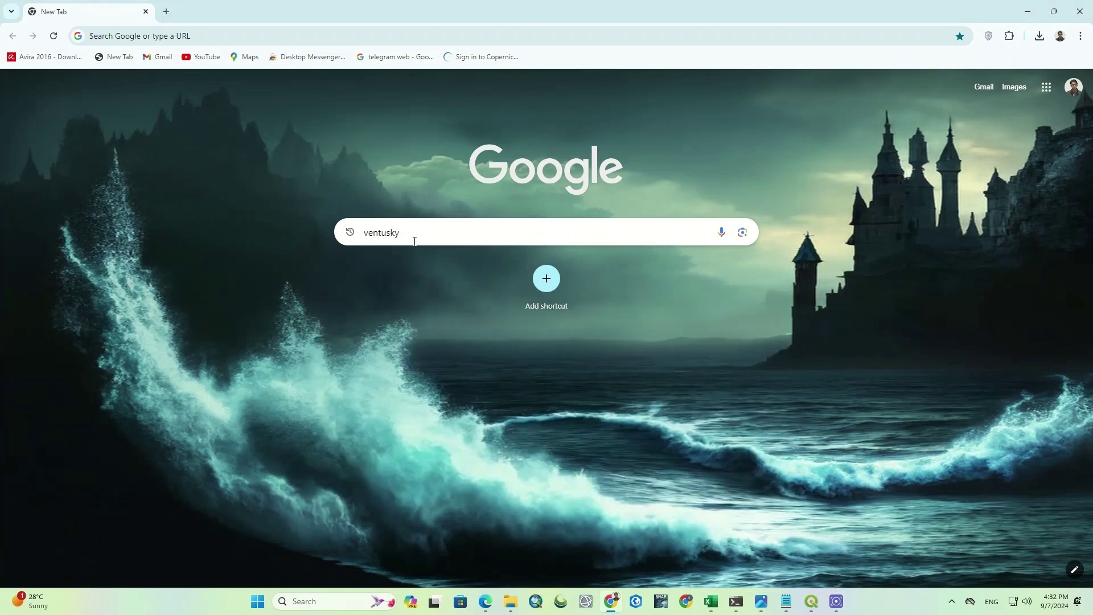
key("Return")
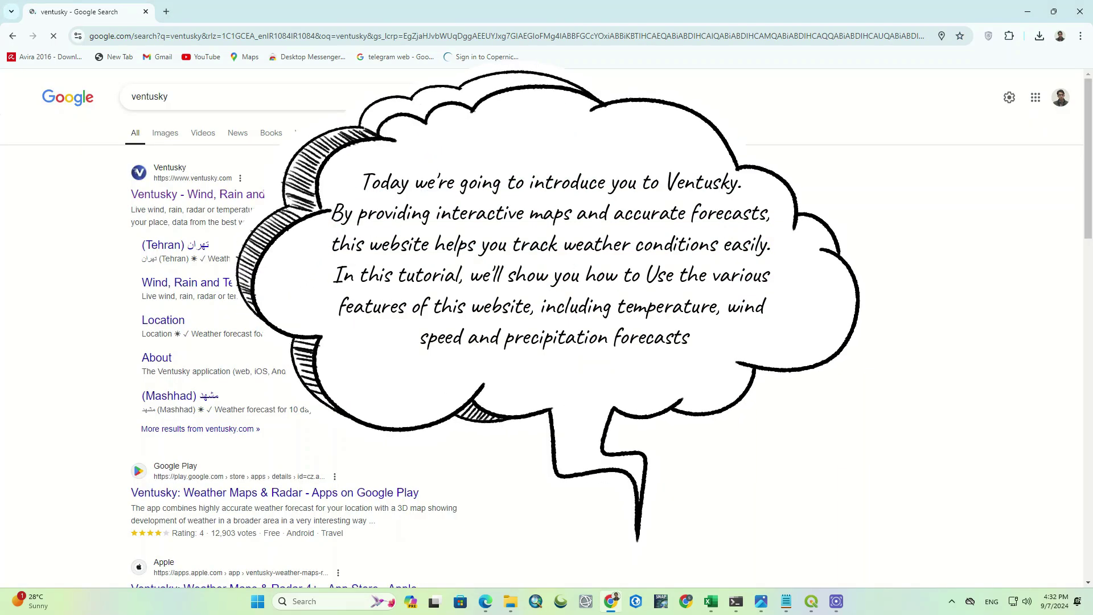
left_click(246, 198)
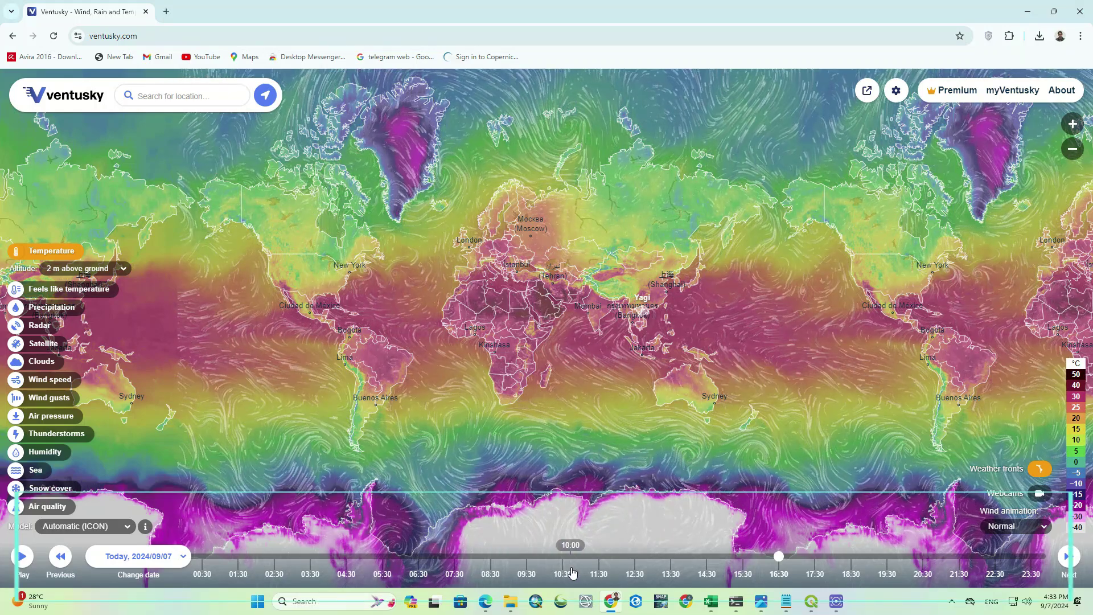
Find Lagos, Nigeria with the location search and show it on the map.
left_click(165, 89)
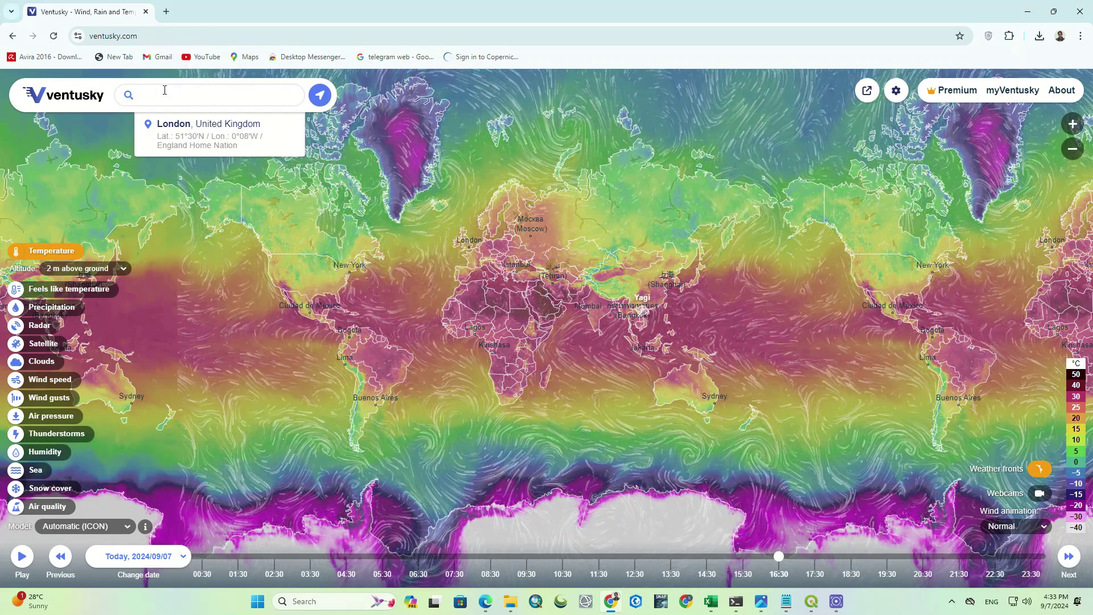
type("Lag")
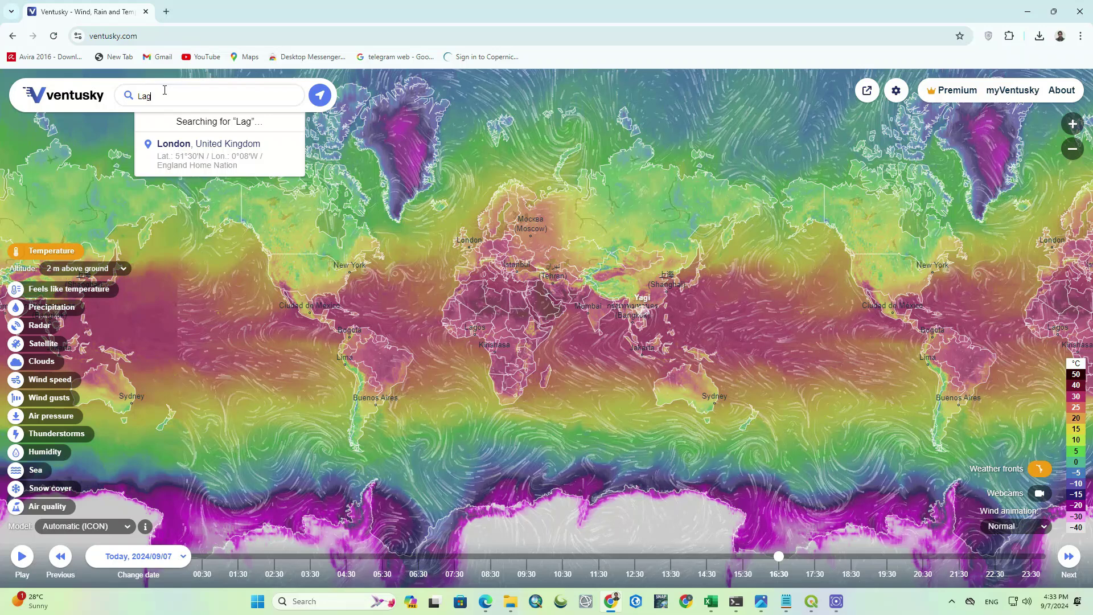
type("os")
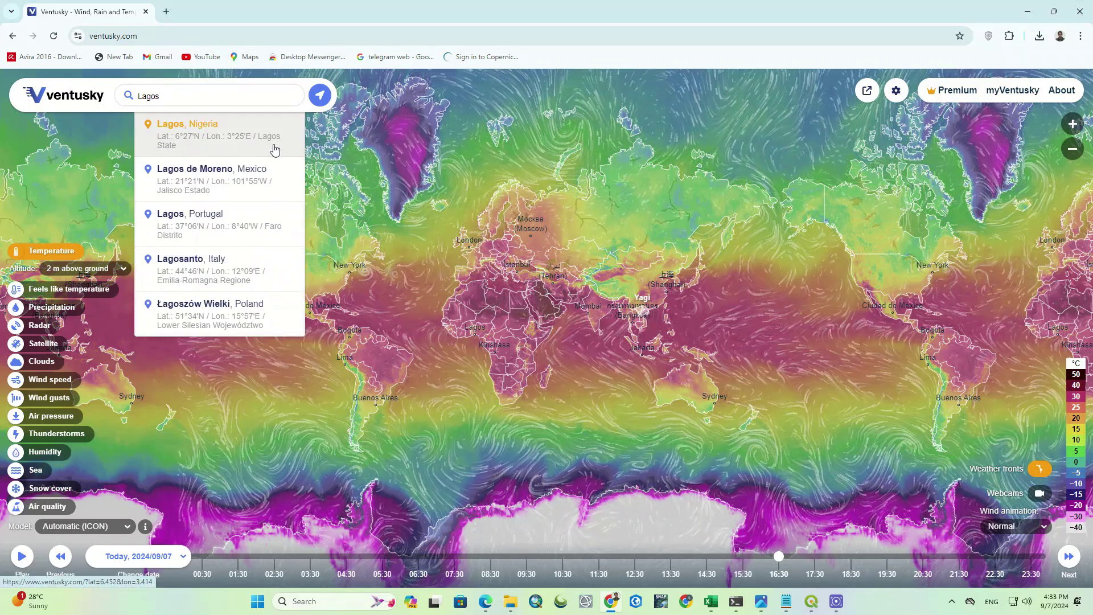
left_click(294, 149)
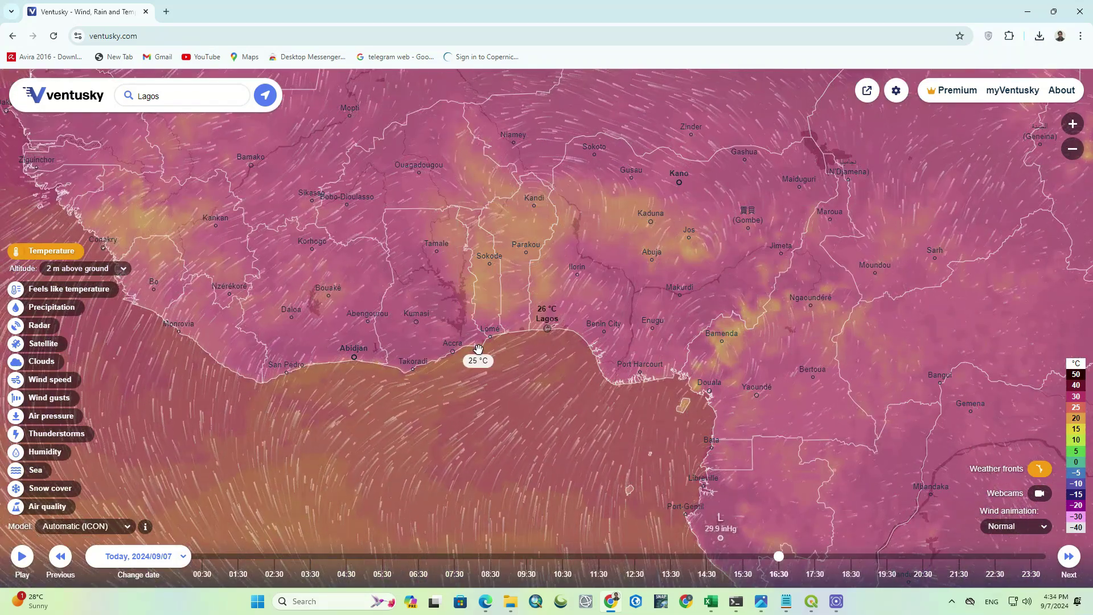
Return the map to the world view and clear Lagos from the location search.
scroll(479, 349, "down", 1)
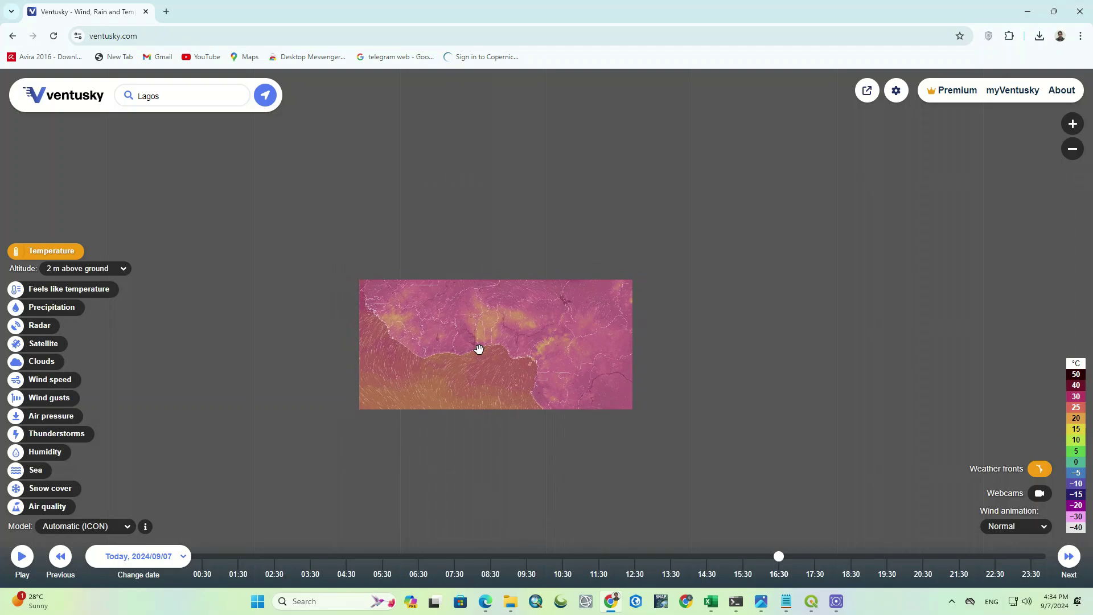
scroll(478, 349, "down", 3)
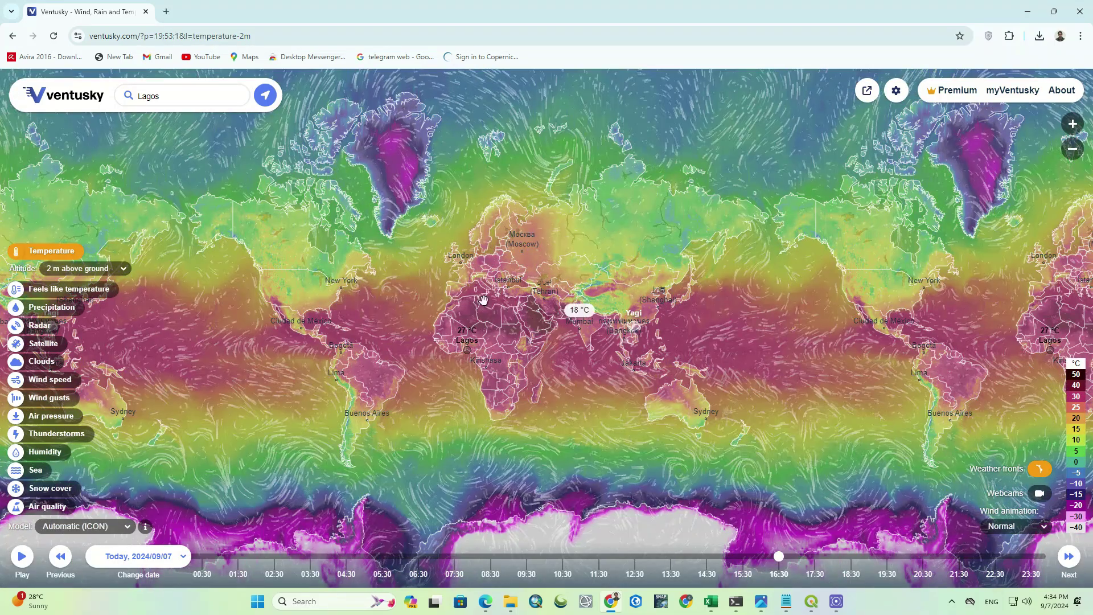
scroll(446, 299, "up", 1)
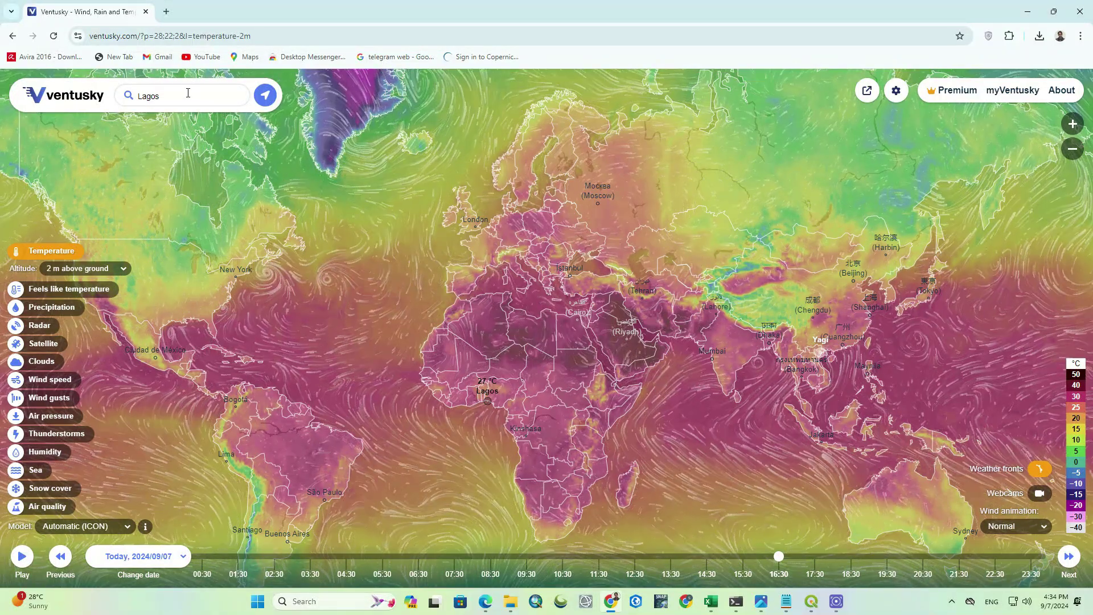
left_click(188, 93)
key("BackSpace")
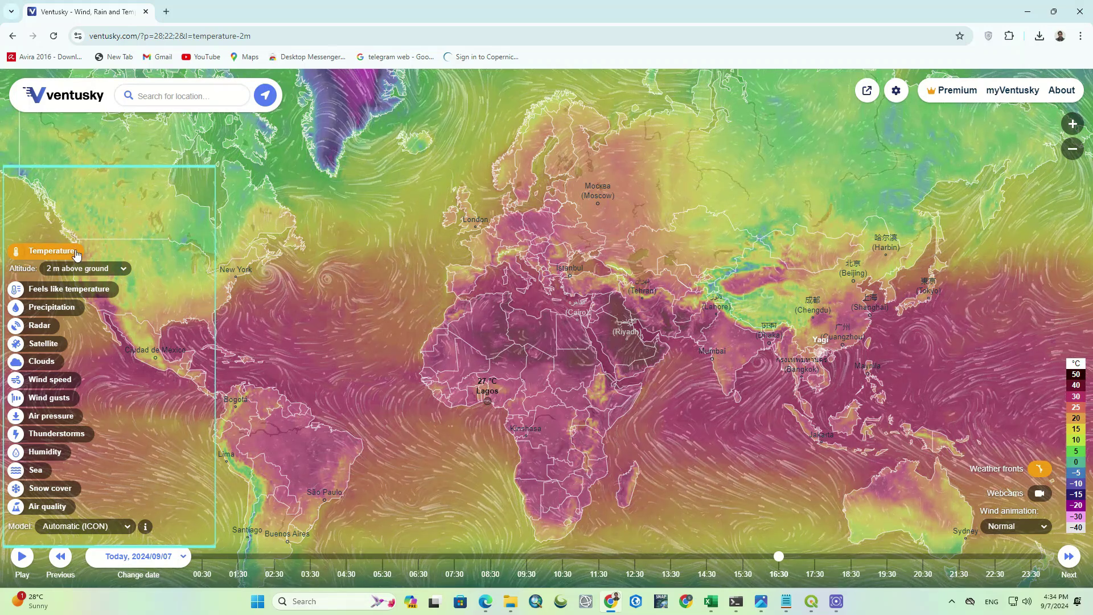
Set the altitude of the Temperature layer to Freezing level and examine it across the world map.
left_click(76, 271)
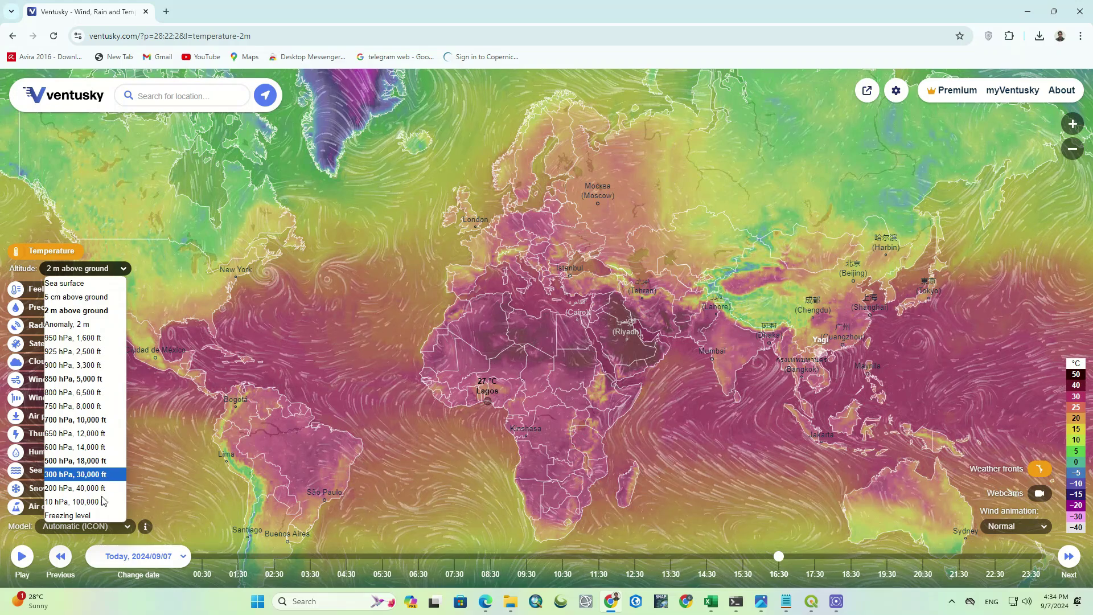
left_click(95, 516)
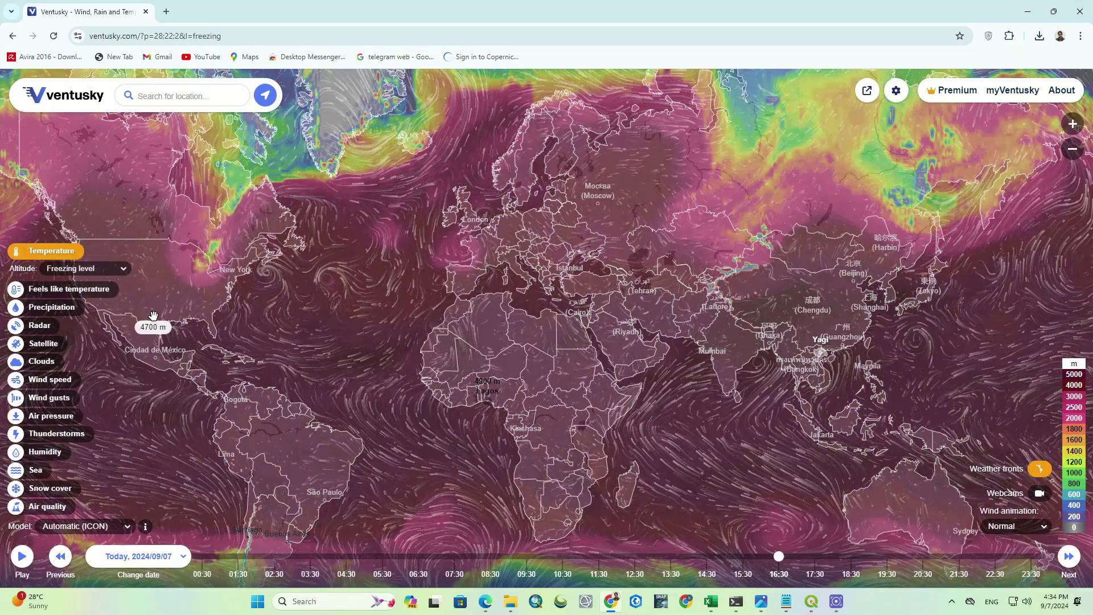
scroll(342, 302, "down", 2)
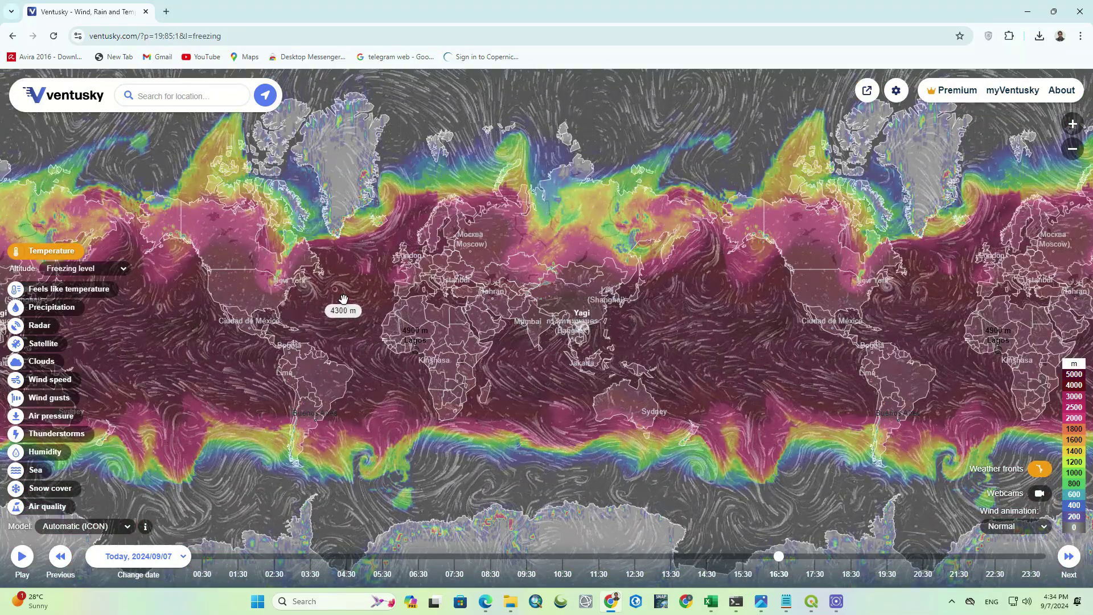
scroll(354, 294, "up", 2)
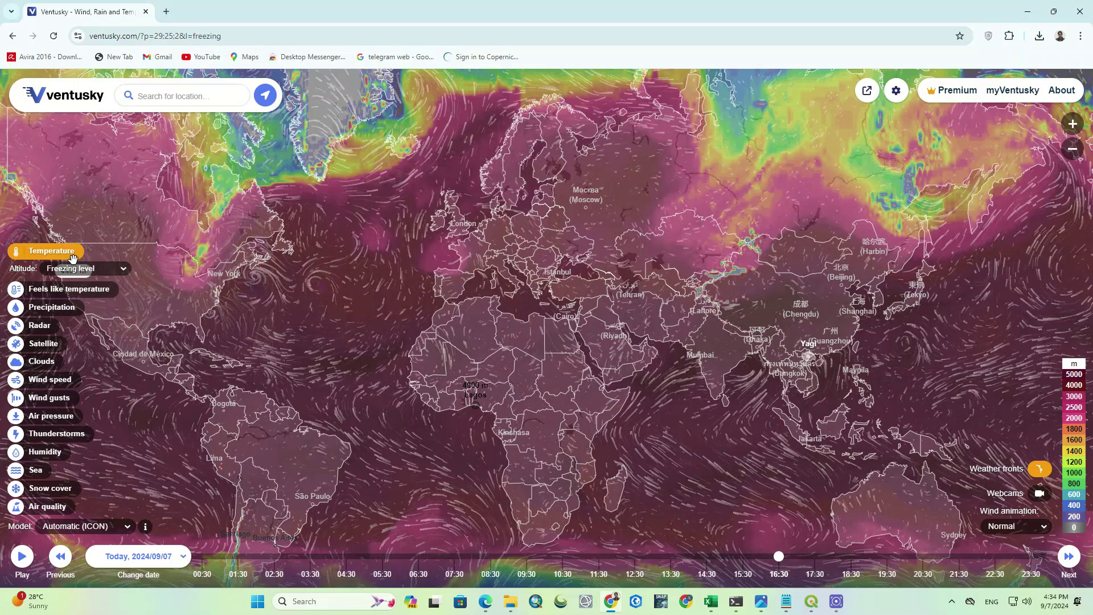
Switch the Temperature layer's altitude to Sea surface, followed by 5 cm above ground.
left_click(80, 271)
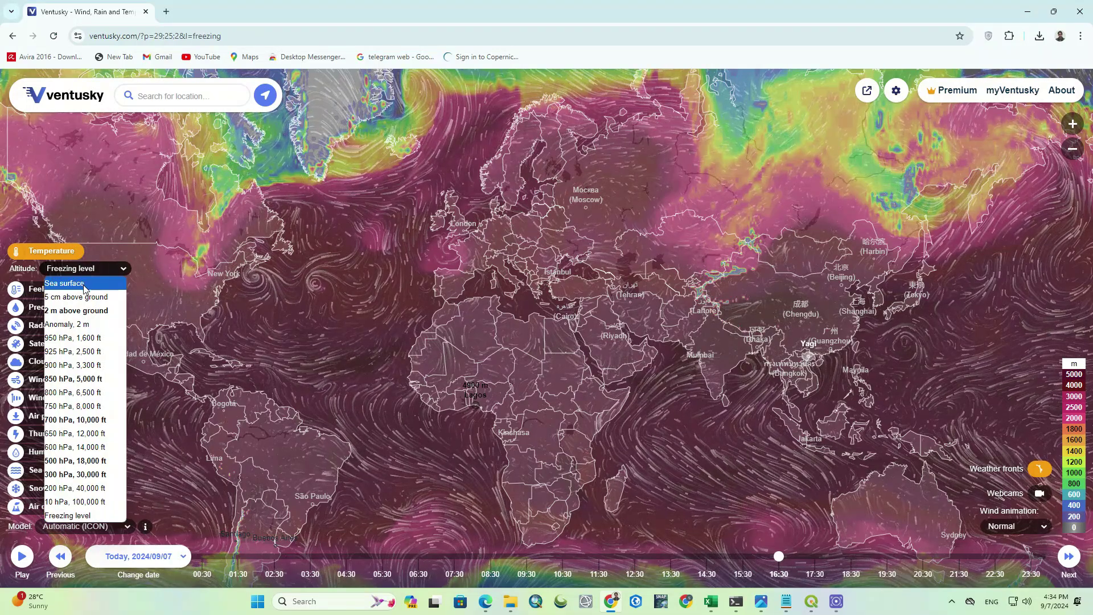
left_click(84, 284)
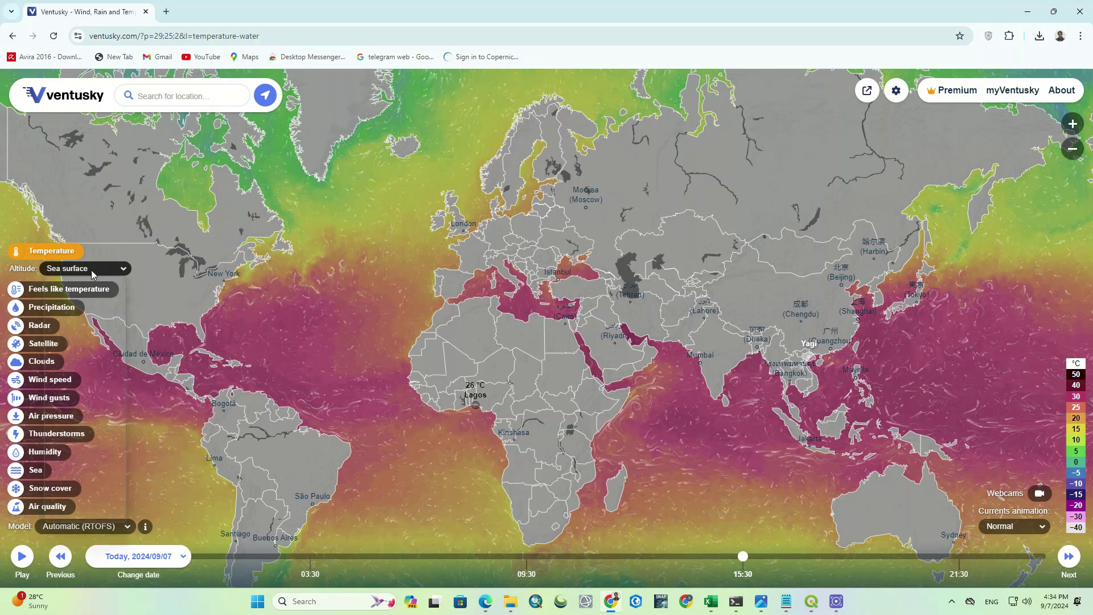
left_click(94, 274)
left_click(86, 297)
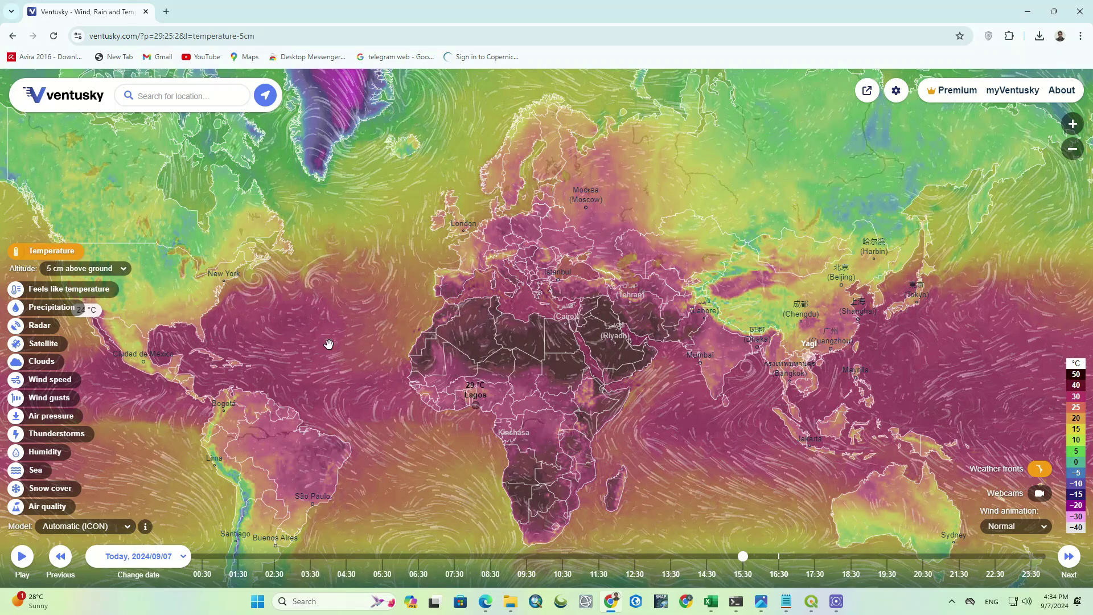
Show the Feels like temperature layer, followed by the Precipitation layer with its accumulation set to 1 hour.
left_click(79, 290)
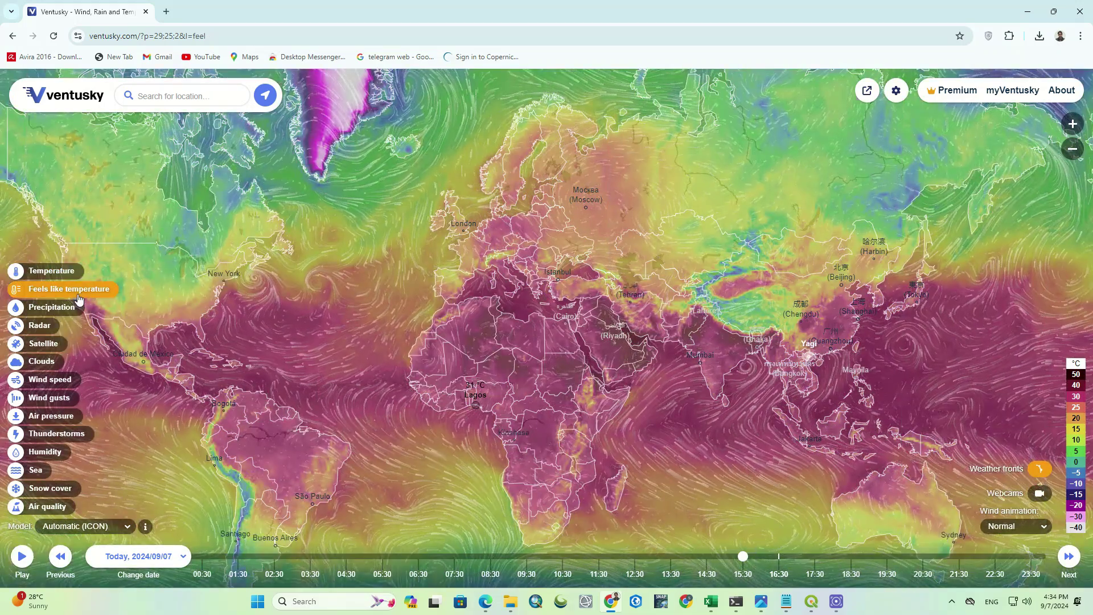
left_click(69, 311)
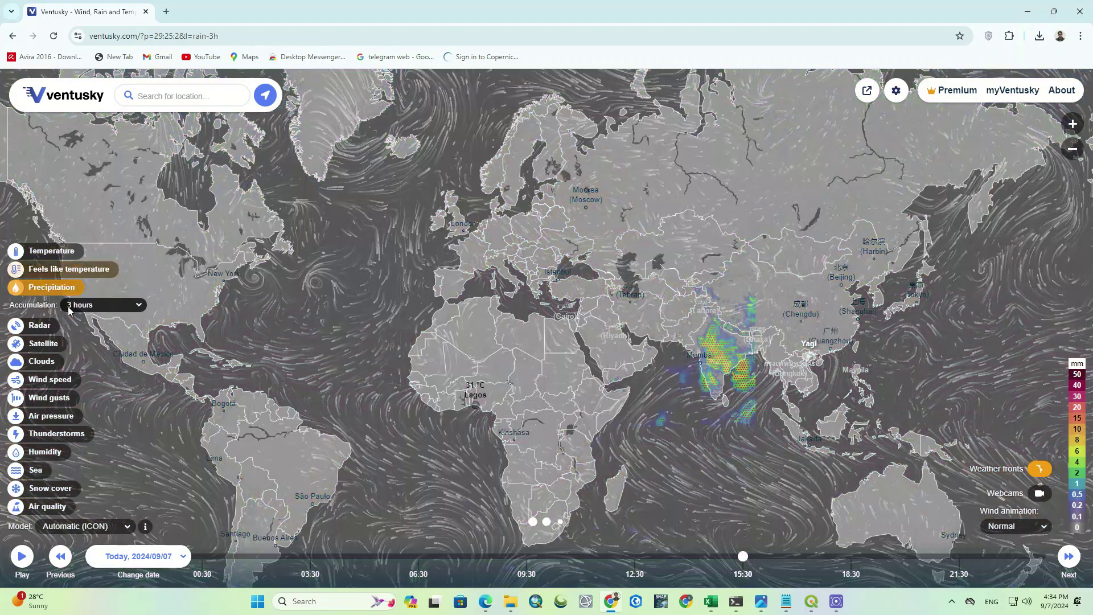
left_click(107, 305)
left_click(110, 319)
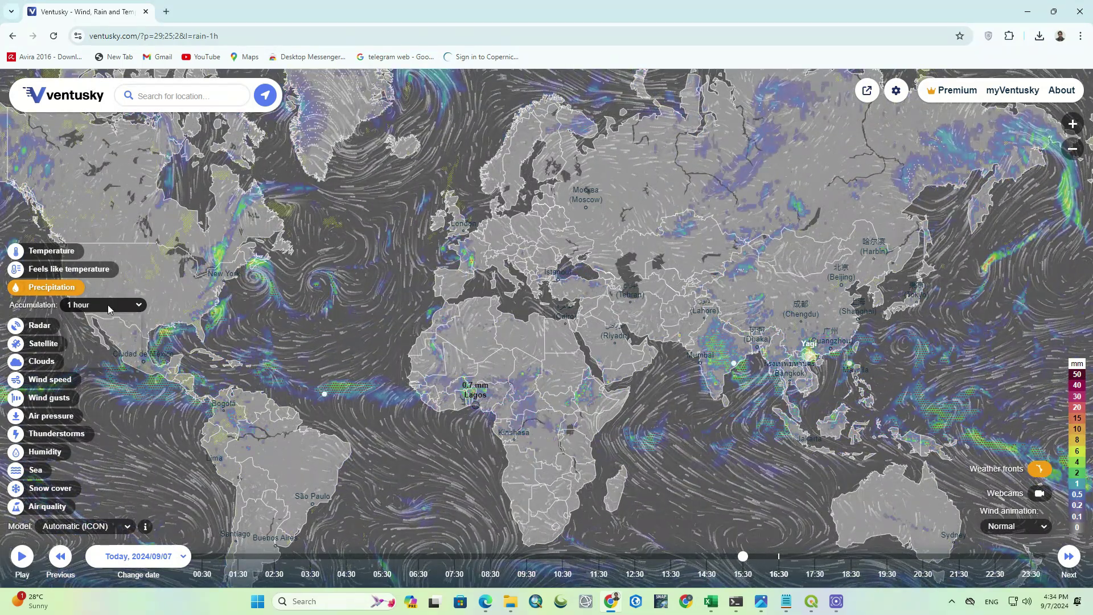
Change the precipitation accumulation to From 09/07 09:30, followed by Monthly anomaly.
left_click(107, 305)
left_click(106, 345)
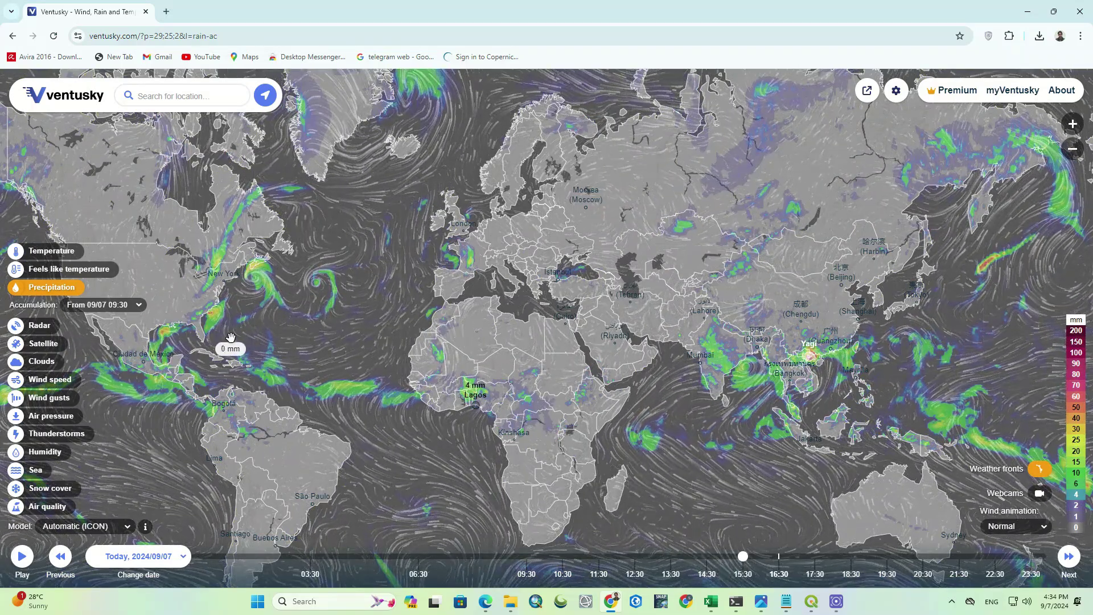
left_click(104, 306)
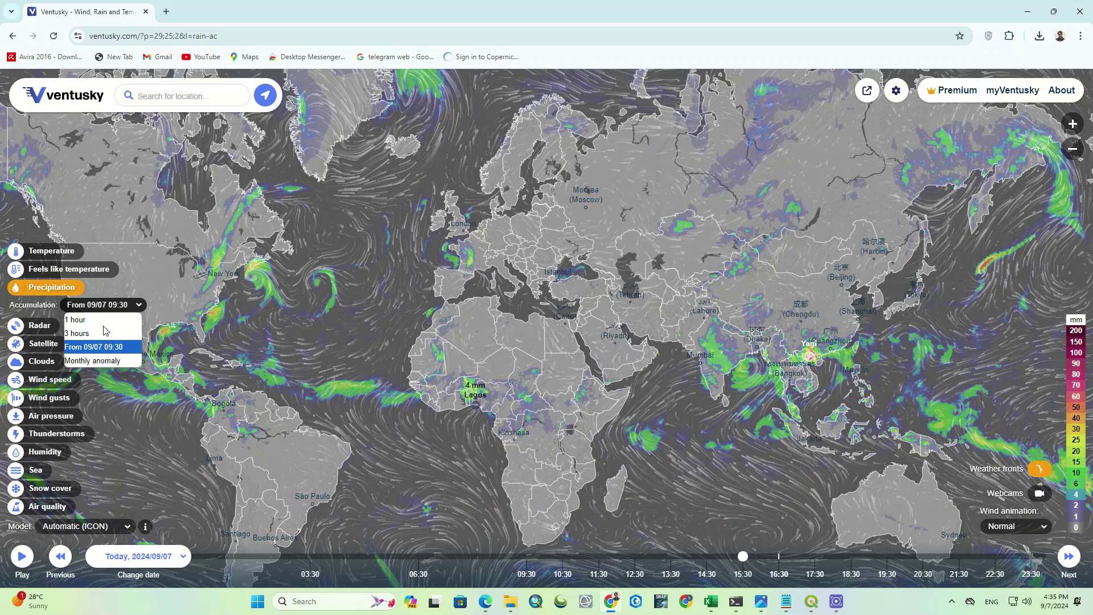
left_click(106, 361)
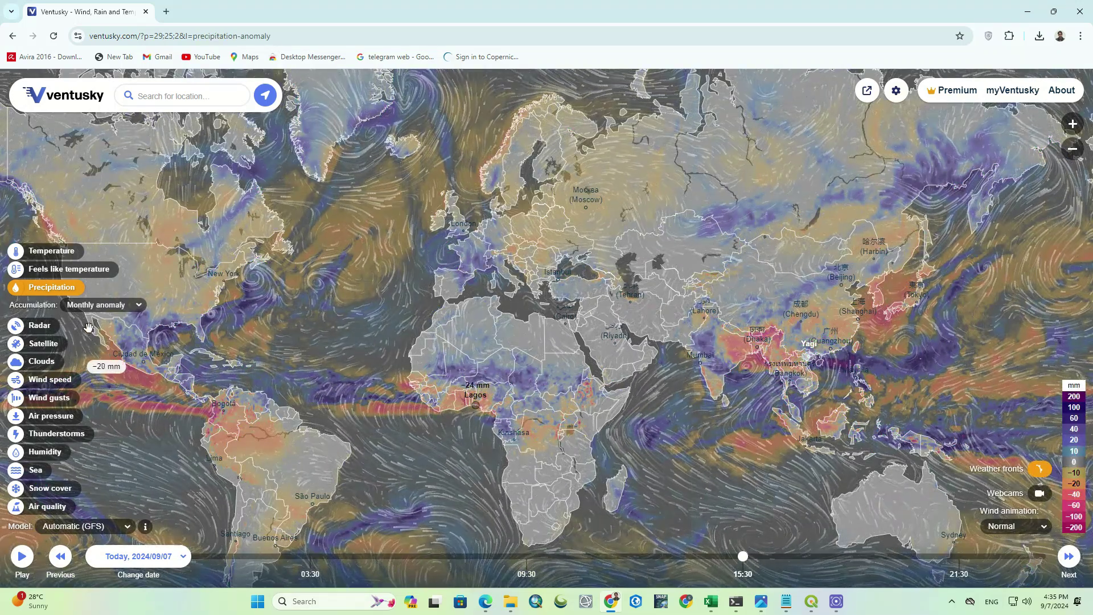
Show the Radar layer, followed by the Satellite layer, and view the list of available satellite models.
left_click(50, 329)
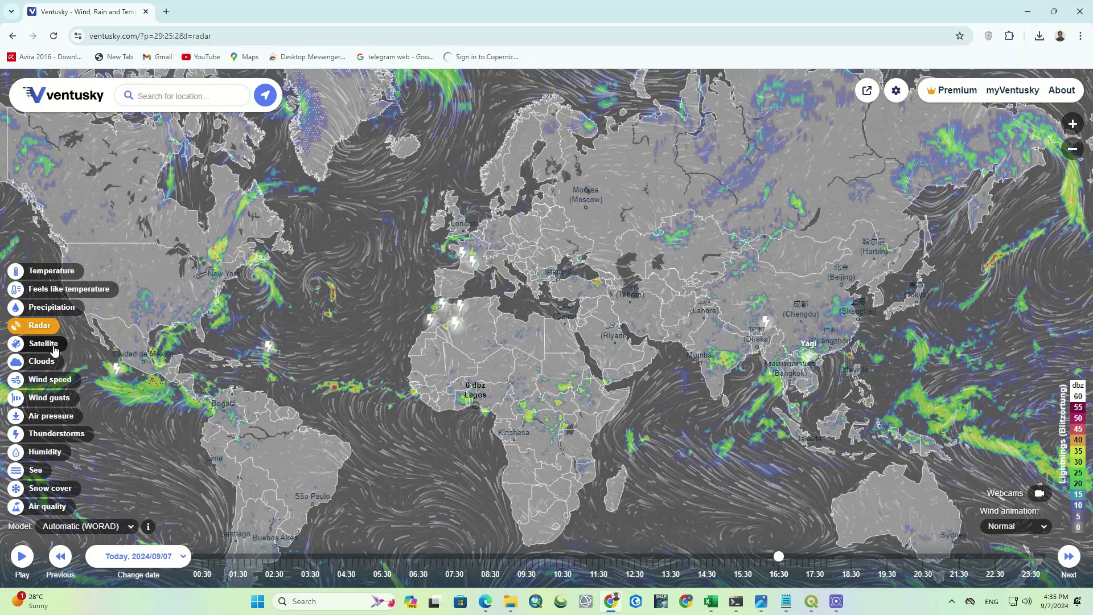
left_click(54, 348)
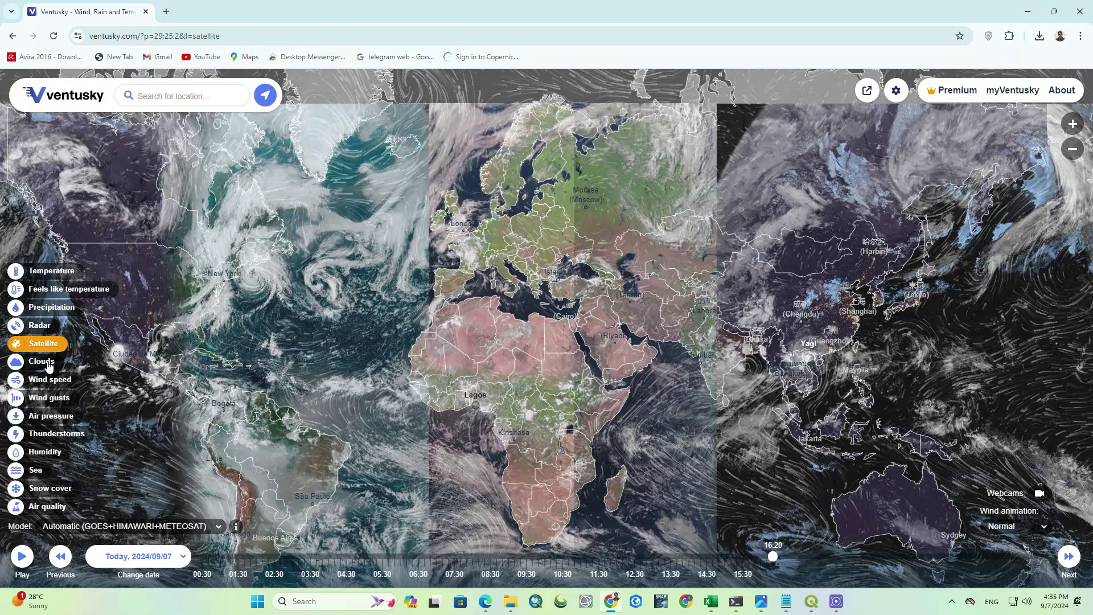
left_click_drag(171, 333, 164, 327)
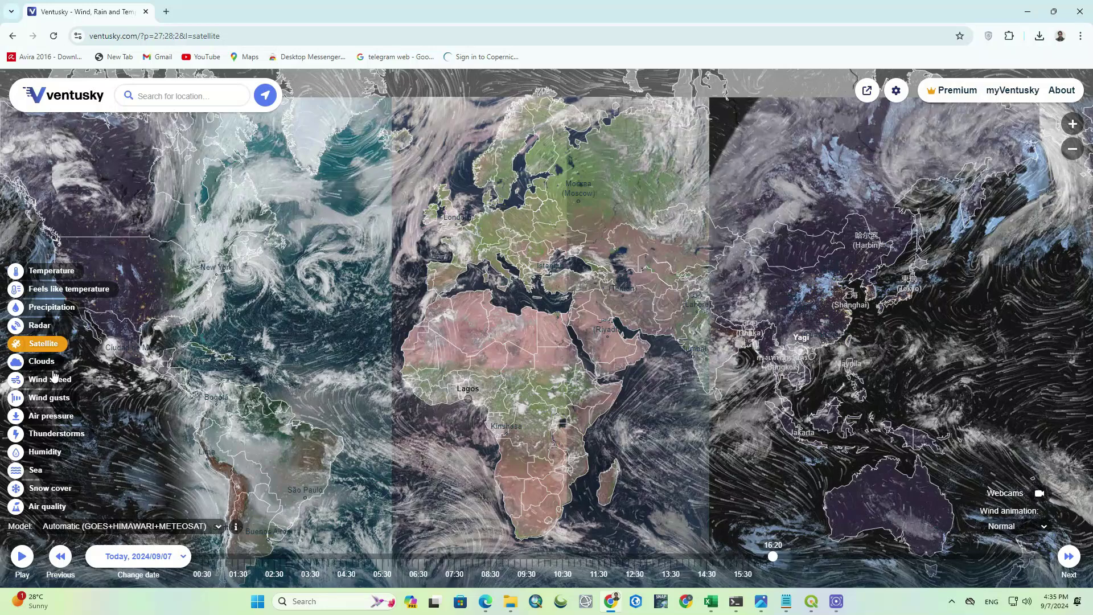
left_click(132, 533)
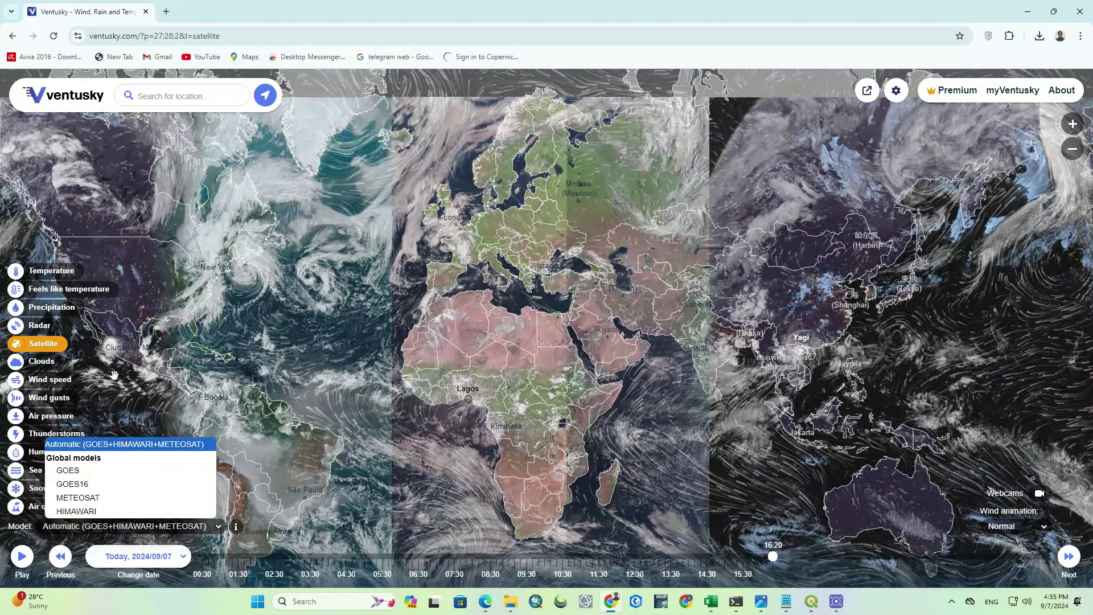
Show the Clouds layer and set its type to Fog.
left_click(48, 366)
left_click(46, 364)
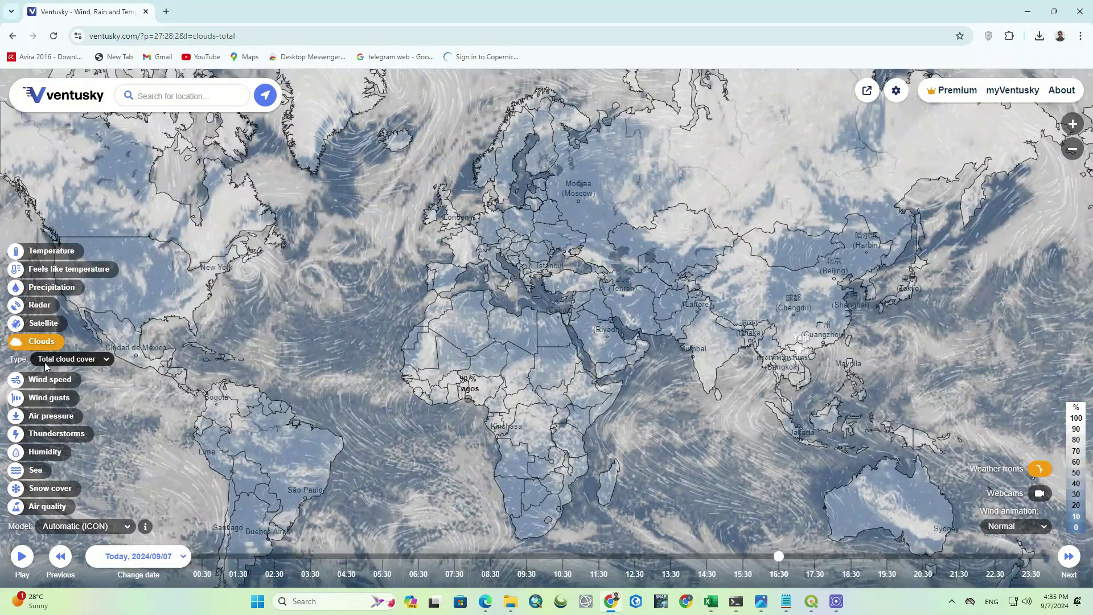
left_click(57, 362)
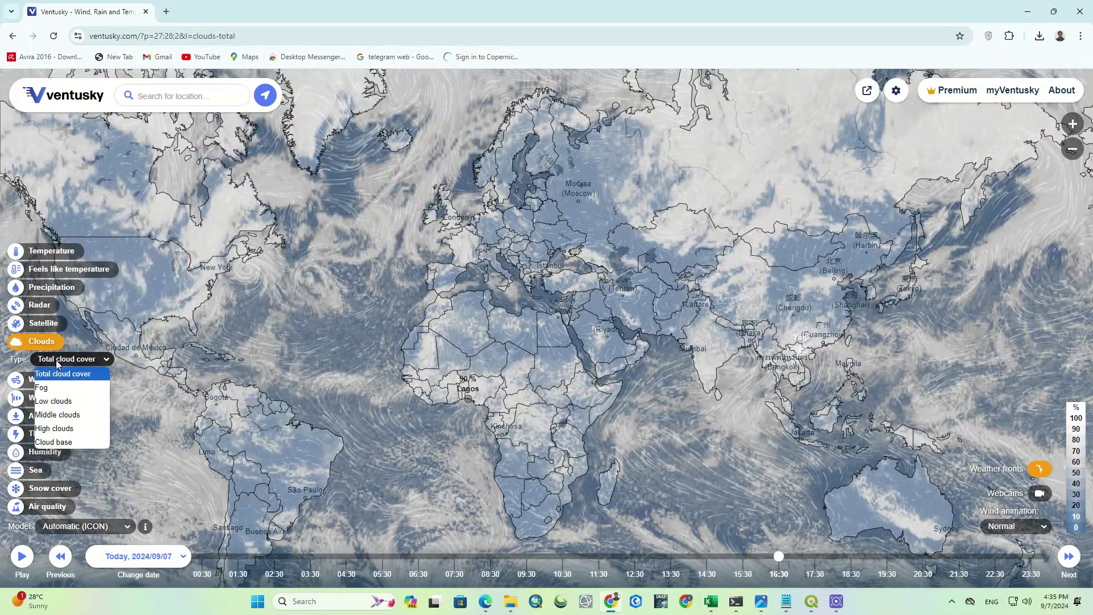
left_click(90, 387)
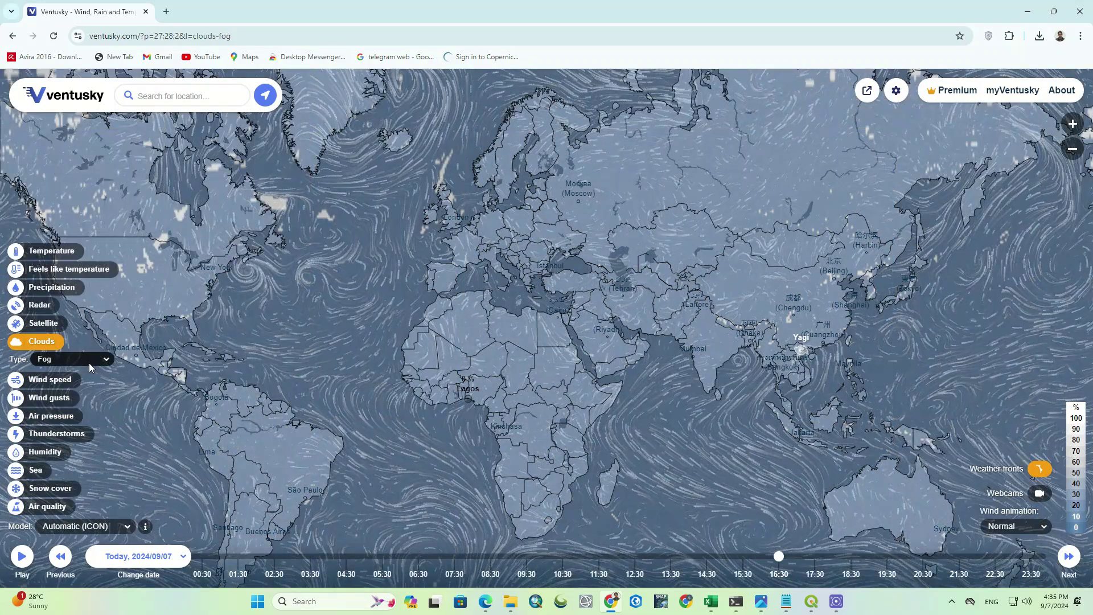
Change the cloud type to Low clouds, followed by Middle clouds.
left_click(89, 360)
left_click(82, 402)
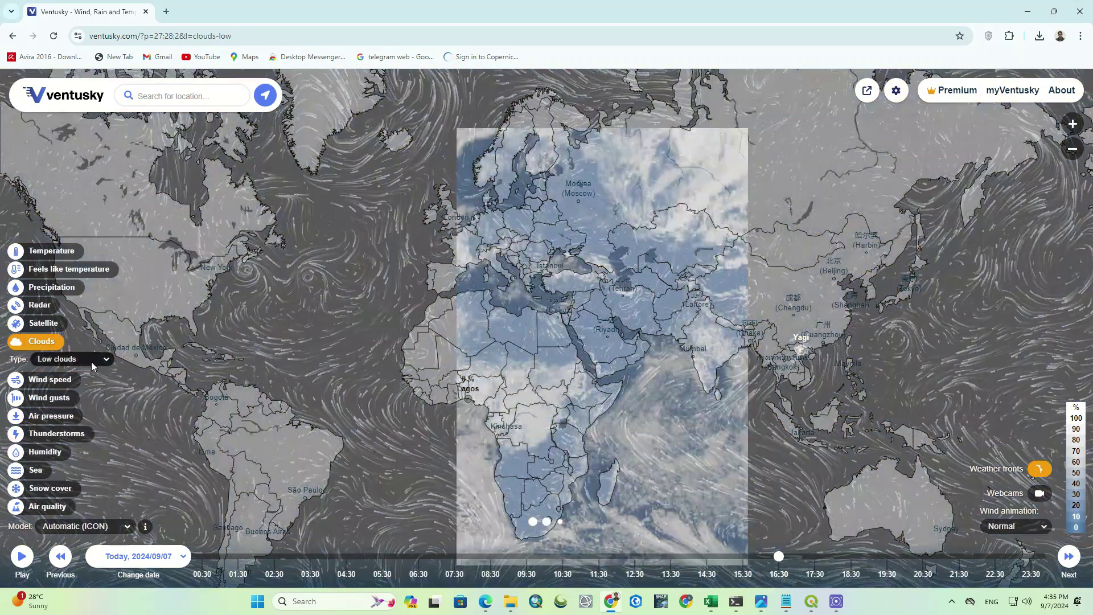
left_click(93, 362)
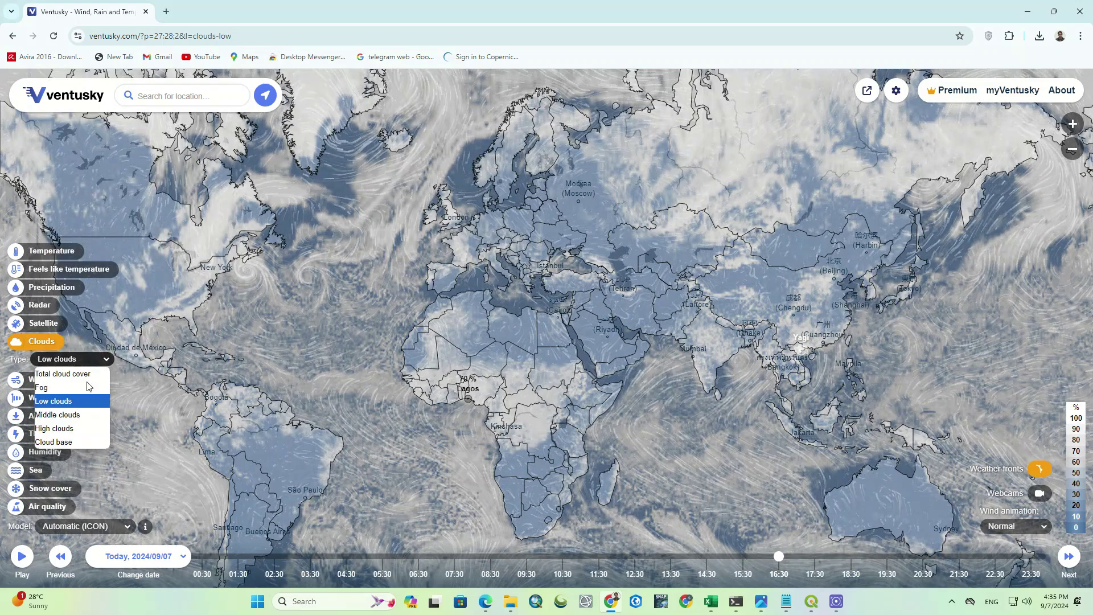
left_click(82, 414)
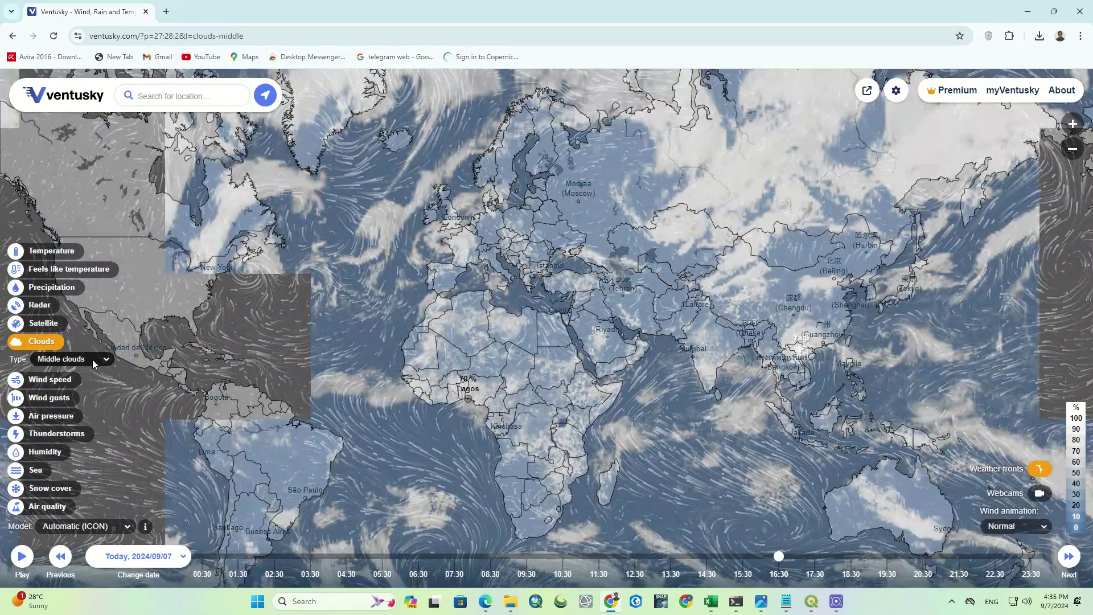
left_click(94, 359)
left_click(85, 414)
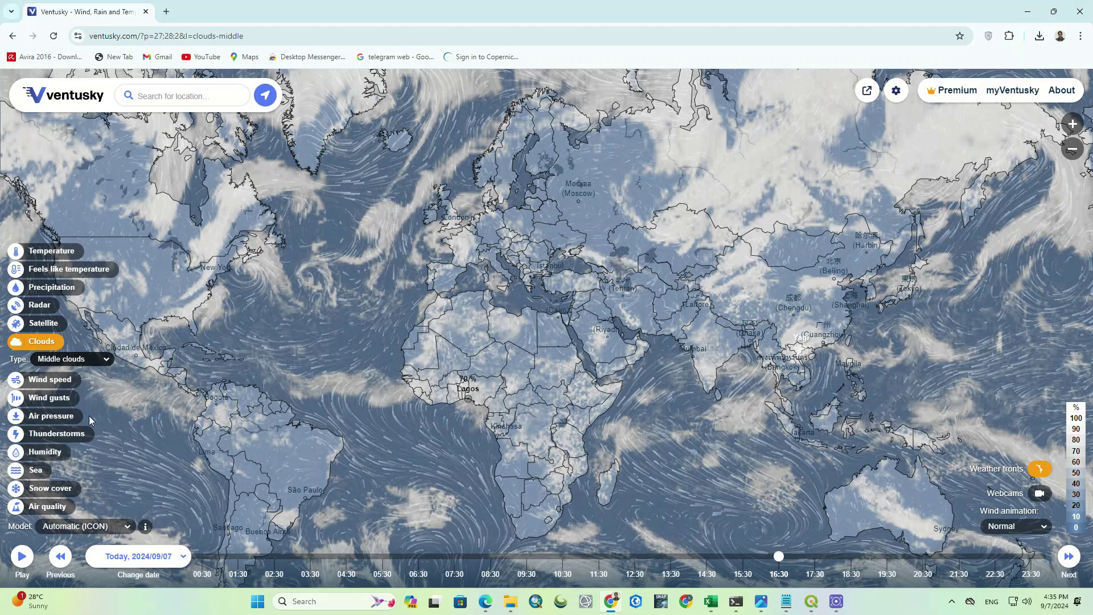
Change the cloud type to High clouds, followed by Cloud base.
left_click(95, 360)
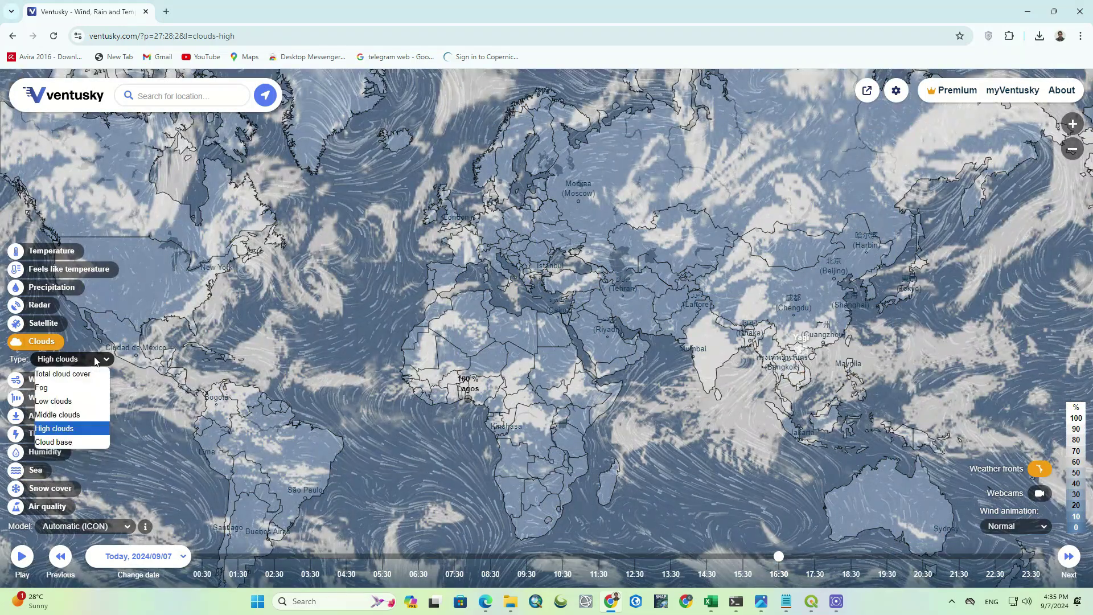
left_click(80, 442)
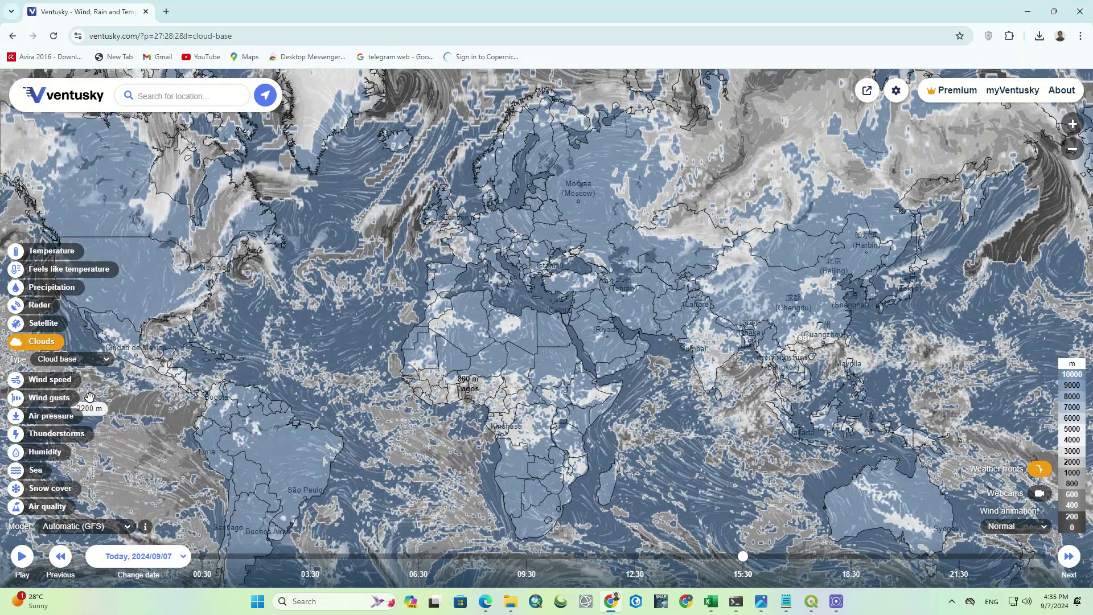
Show the Wind speed layer and set its altitude to 100 m above ground, followed by 250 m above ground.
left_click(50, 381)
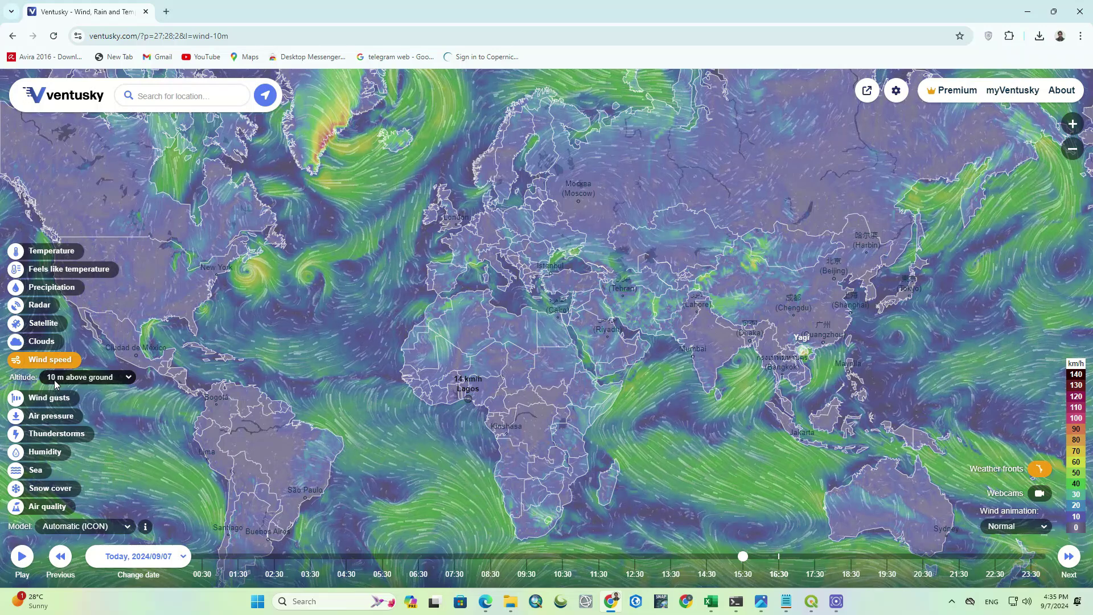
left_click(115, 377)
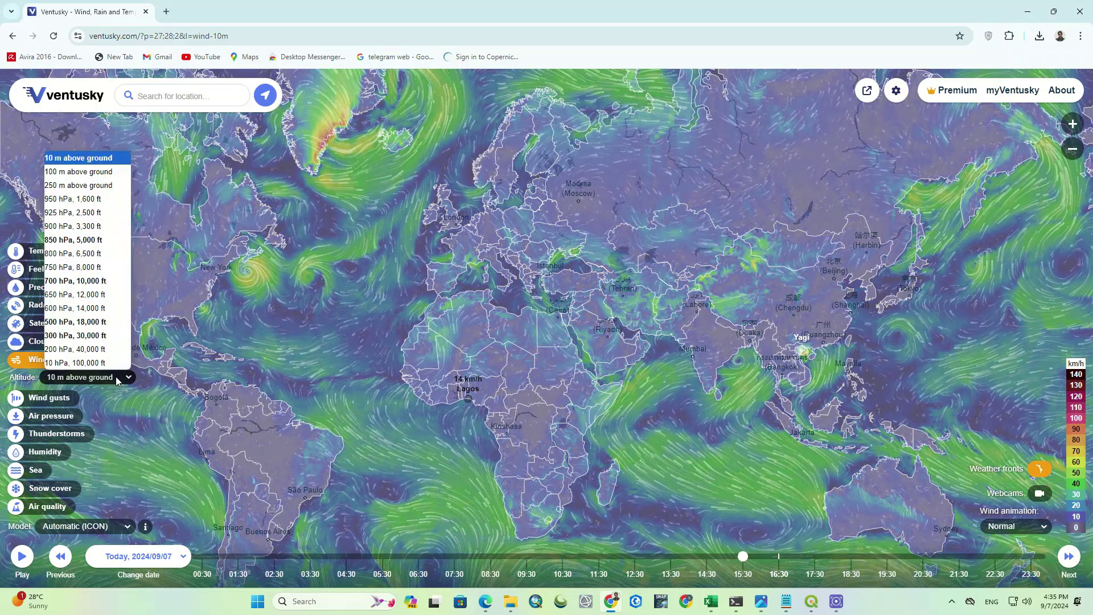
left_click(79, 171)
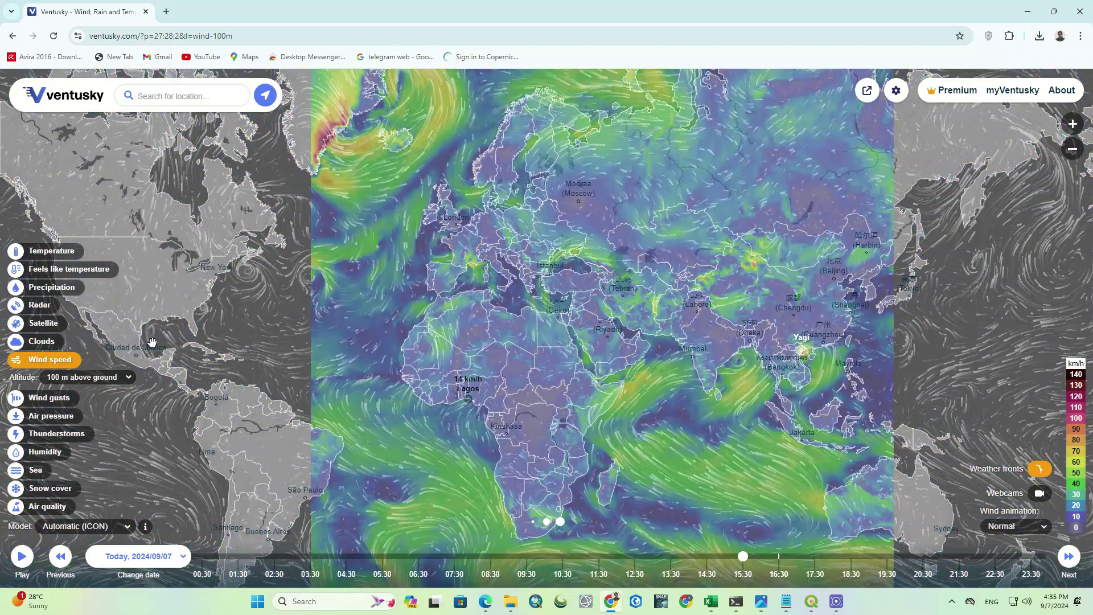
left_click(121, 377)
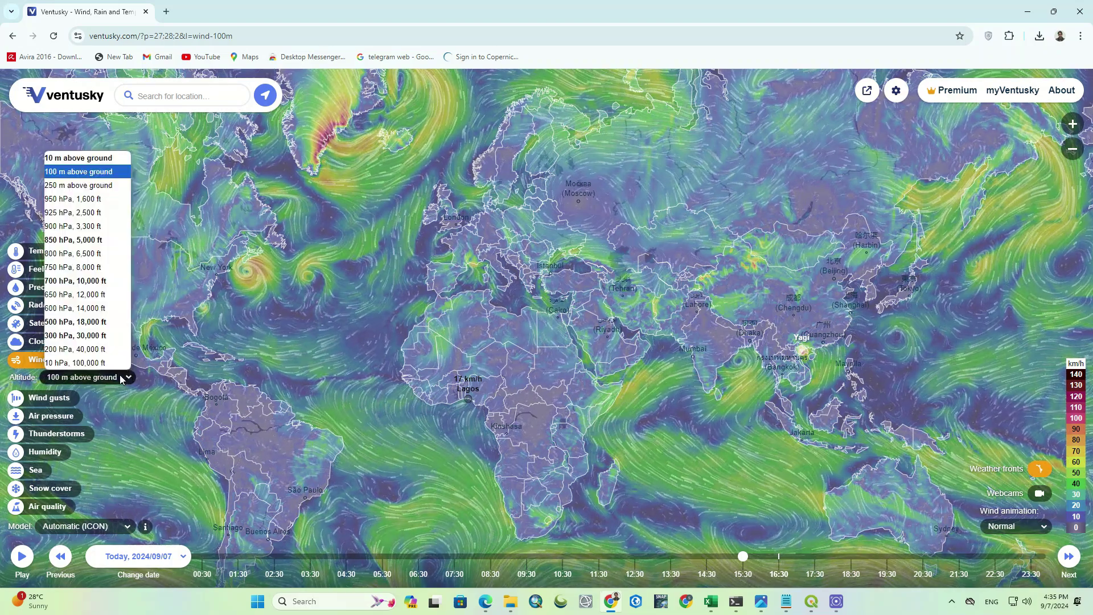
left_click(98, 186)
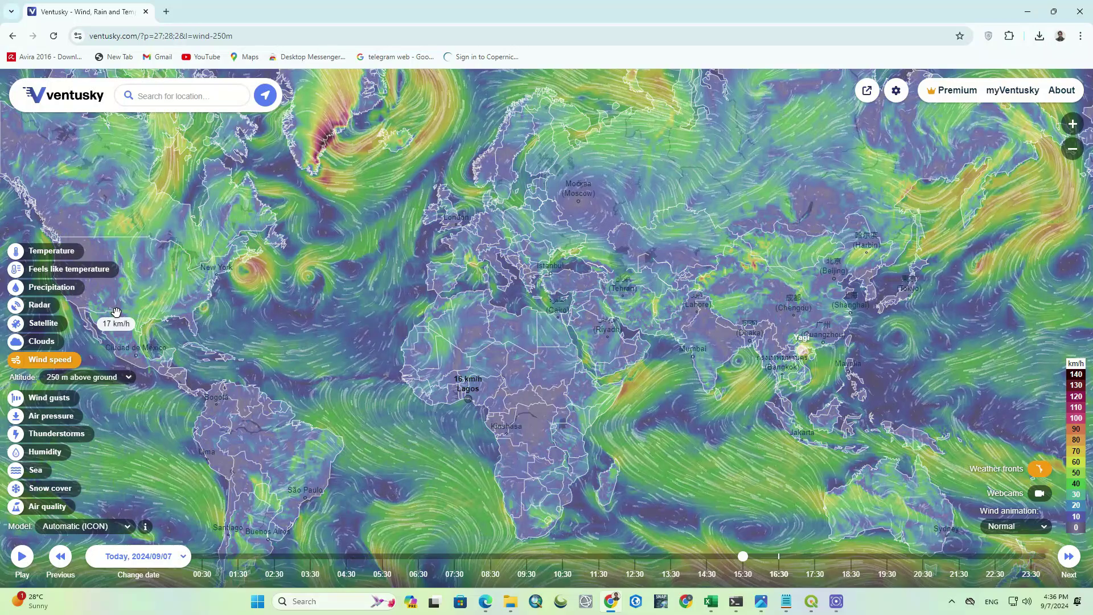
left_click(103, 378)
Show the Wind gusts layer with its maximum set to From 09/07 09:30, followed by the Air pressure layer.
left_click(43, 402)
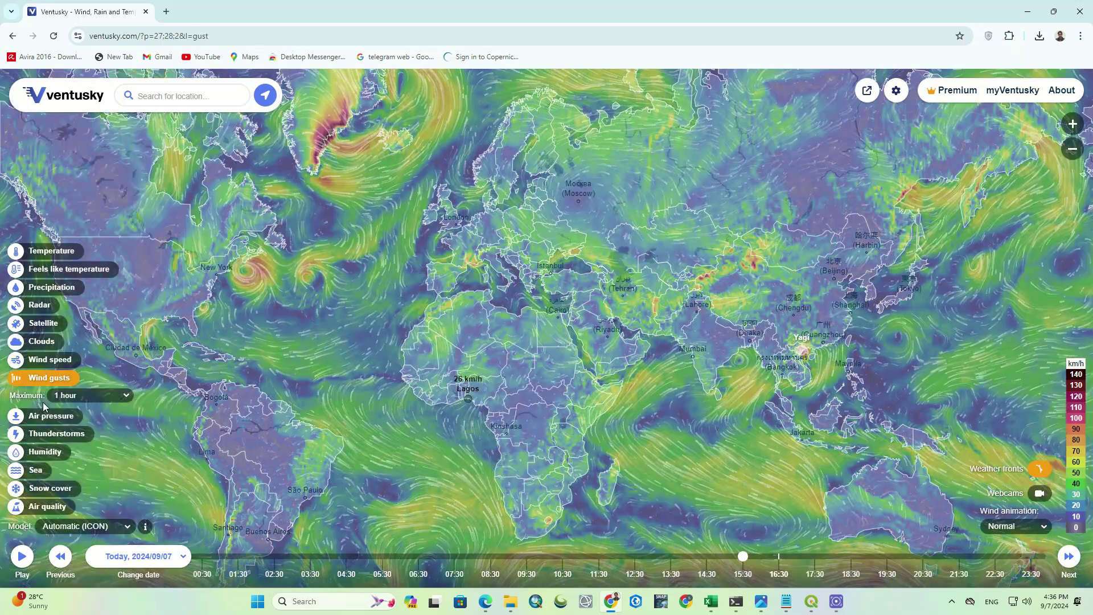
left_click(112, 396)
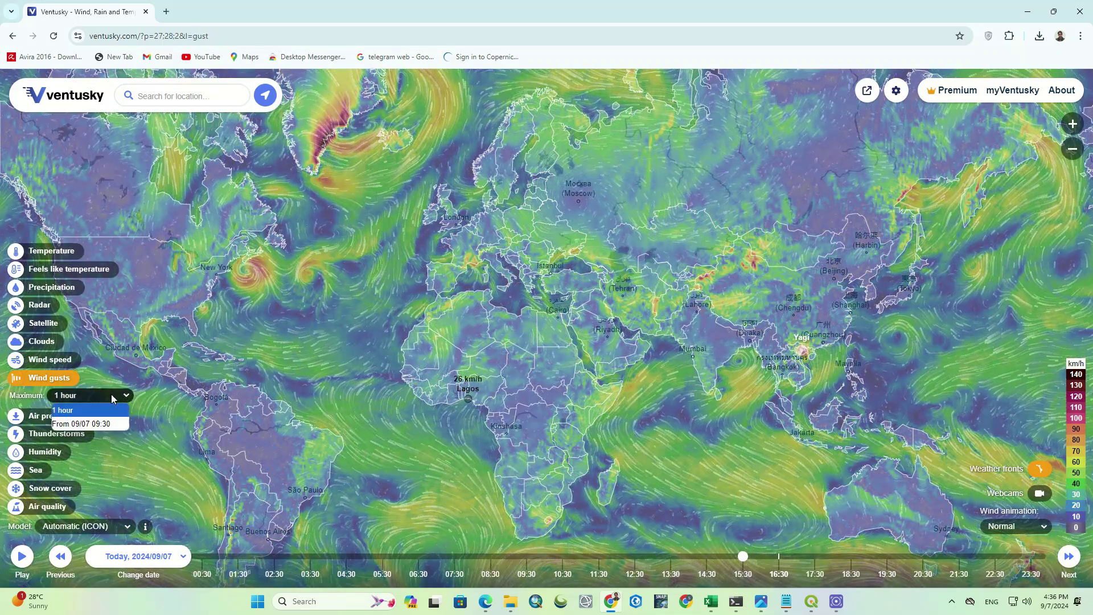
left_click(111, 423)
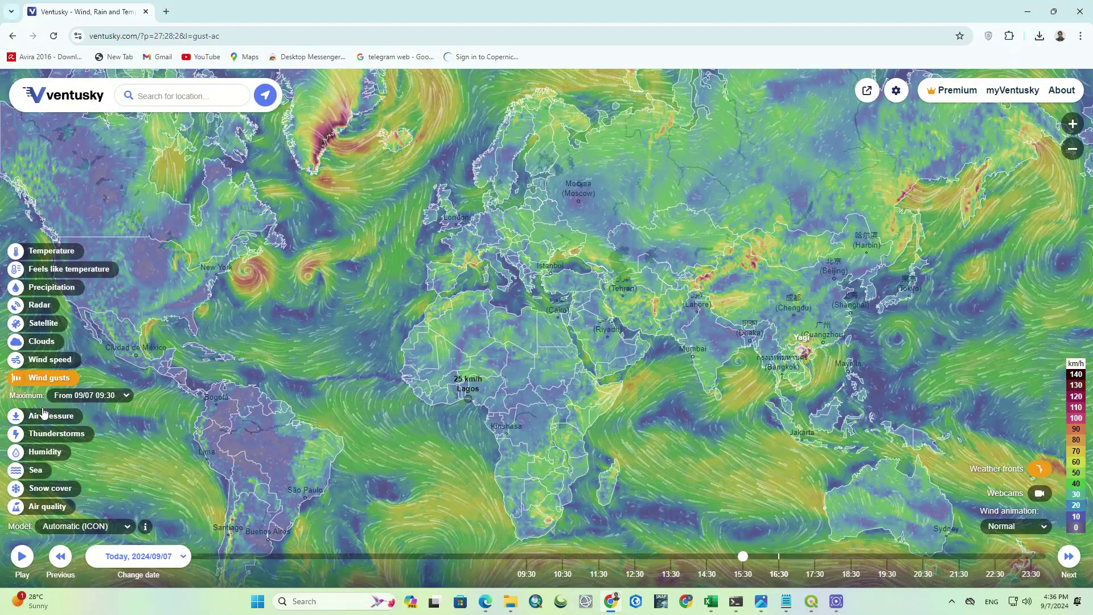
left_click(65, 422)
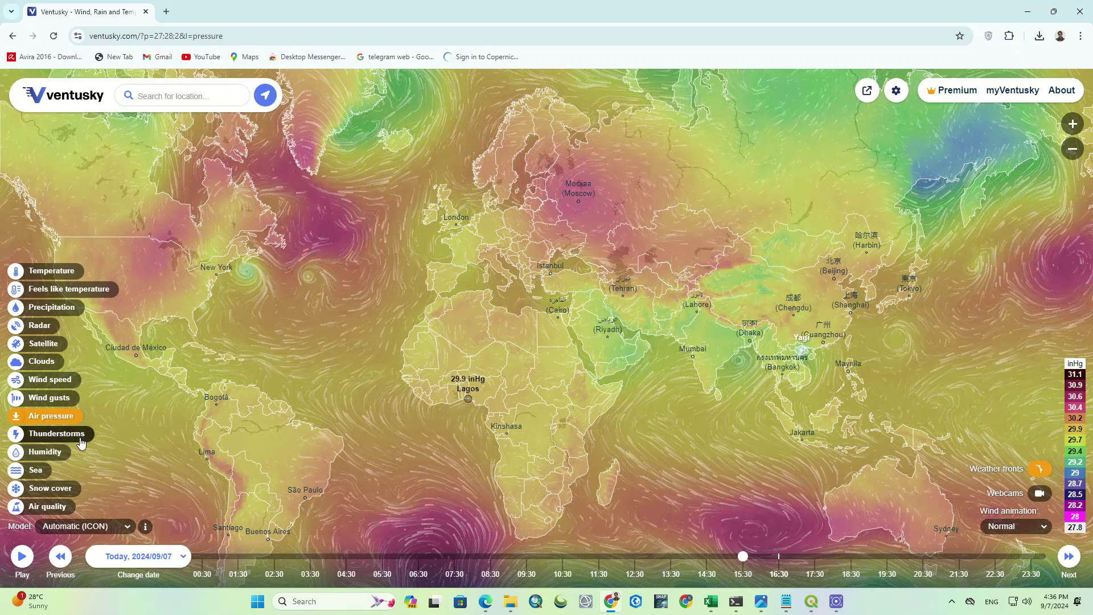
Show the Thunderstorms layer and set its index to Wind shear, followed by CIN.
left_click(82, 442)
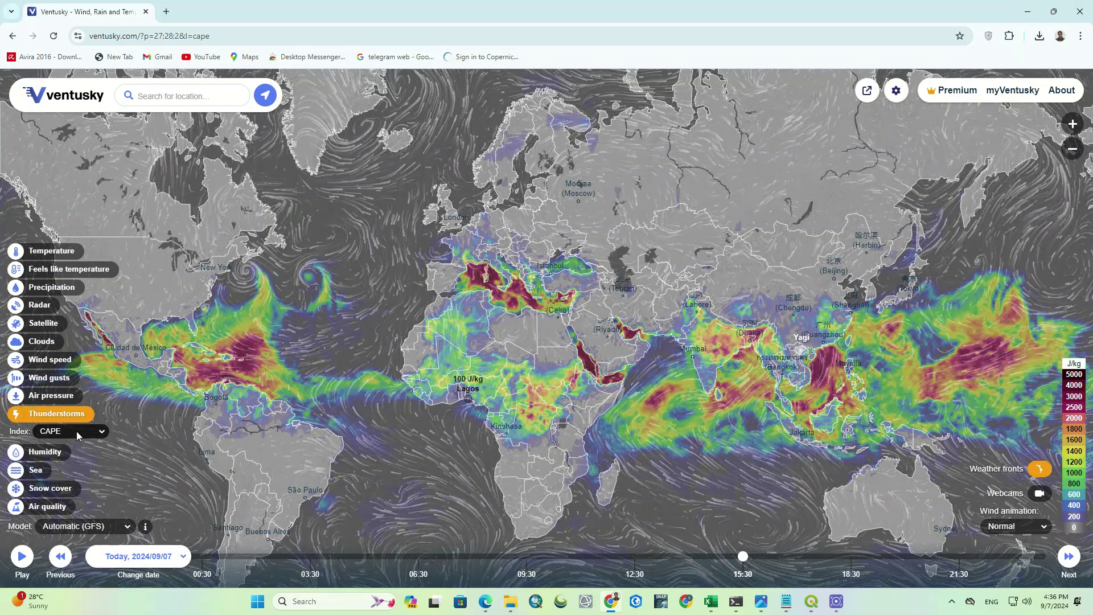
left_click(76, 431)
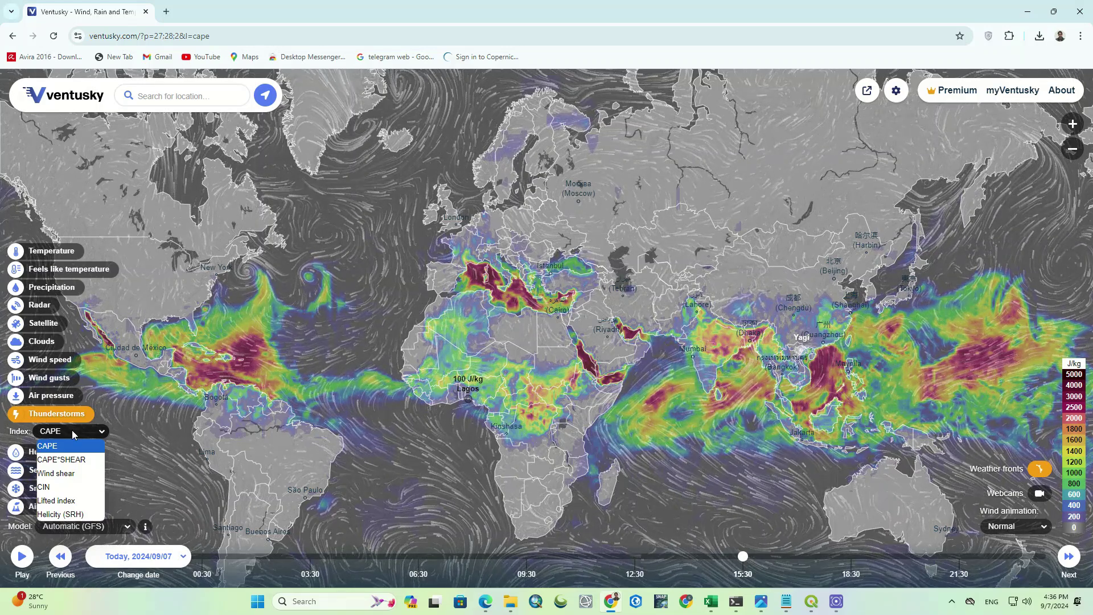
left_click(80, 472)
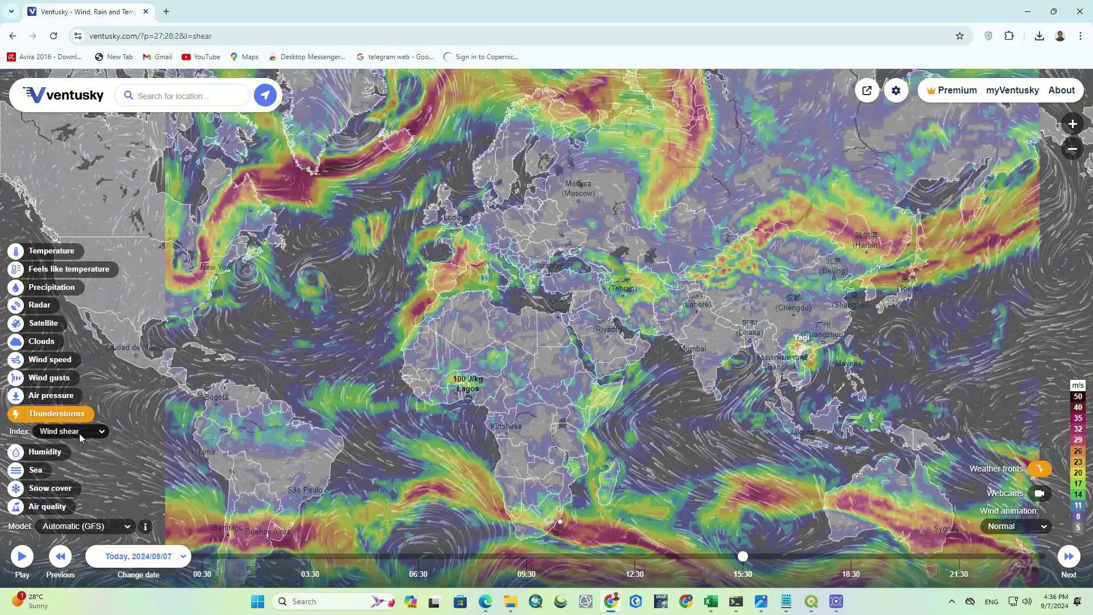
left_click(80, 433)
left_click(74, 472)
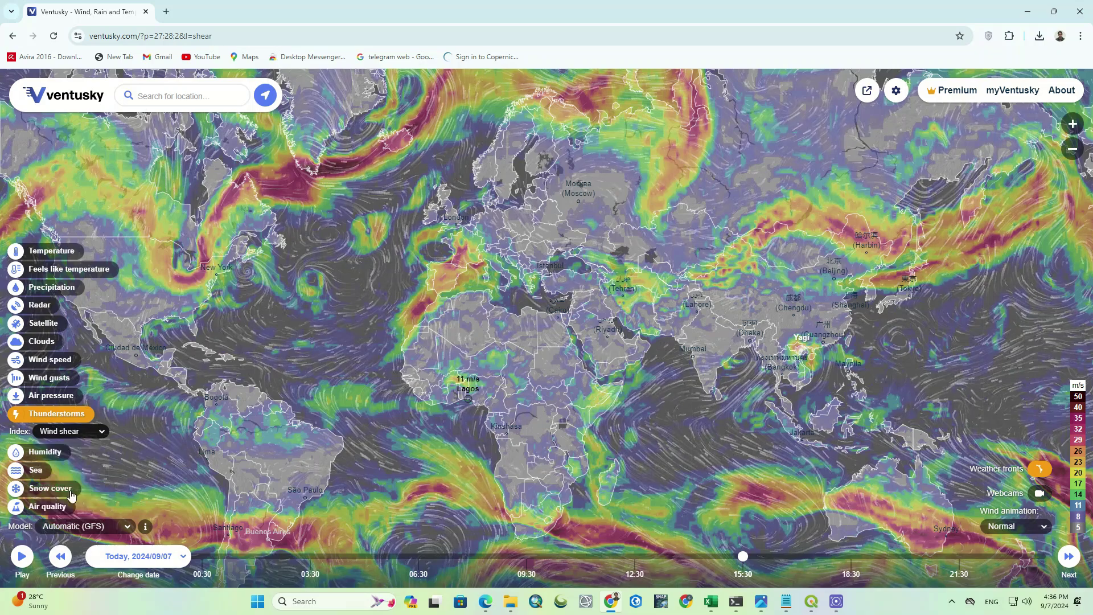
left_click(70, 491)
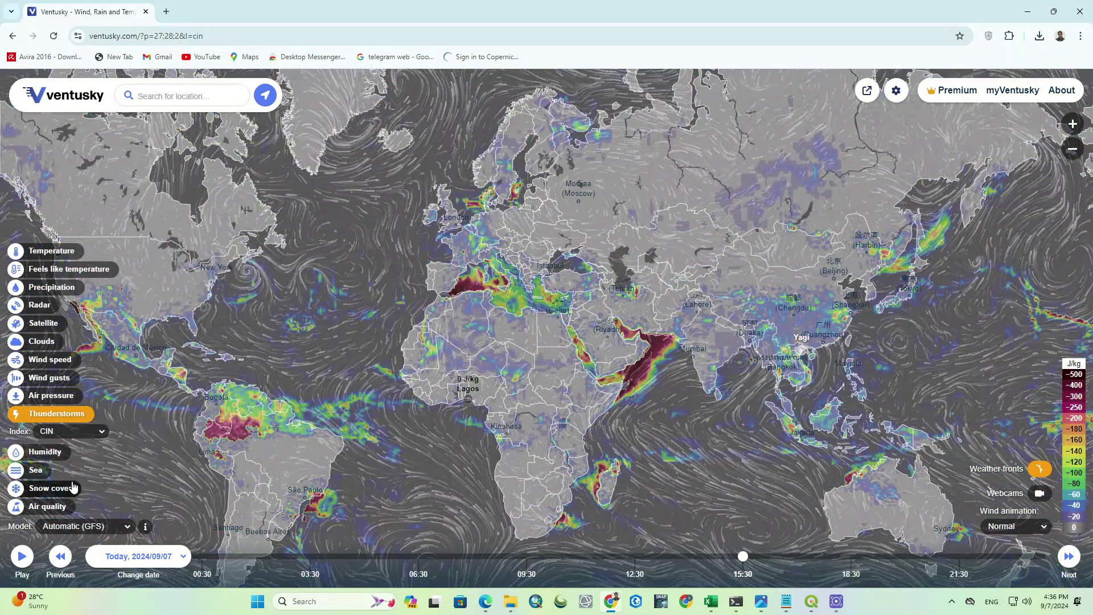
Show the Humidity layer and set its type to 900 hPa, 3,300 ft, followed by 2 m above ground.
left_click(60, 455)
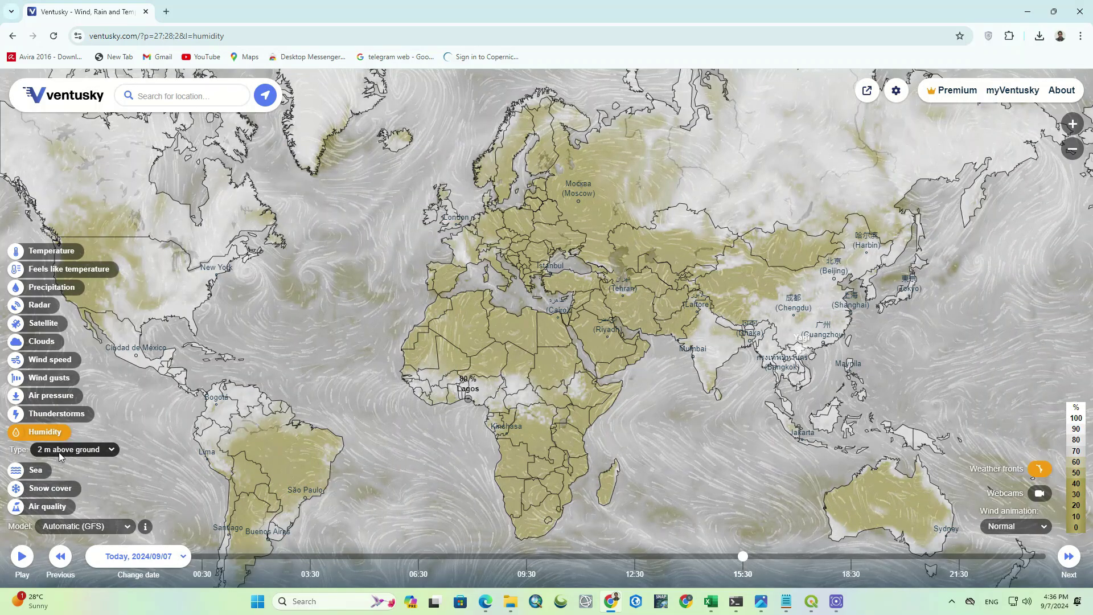
left_click(60, 450)
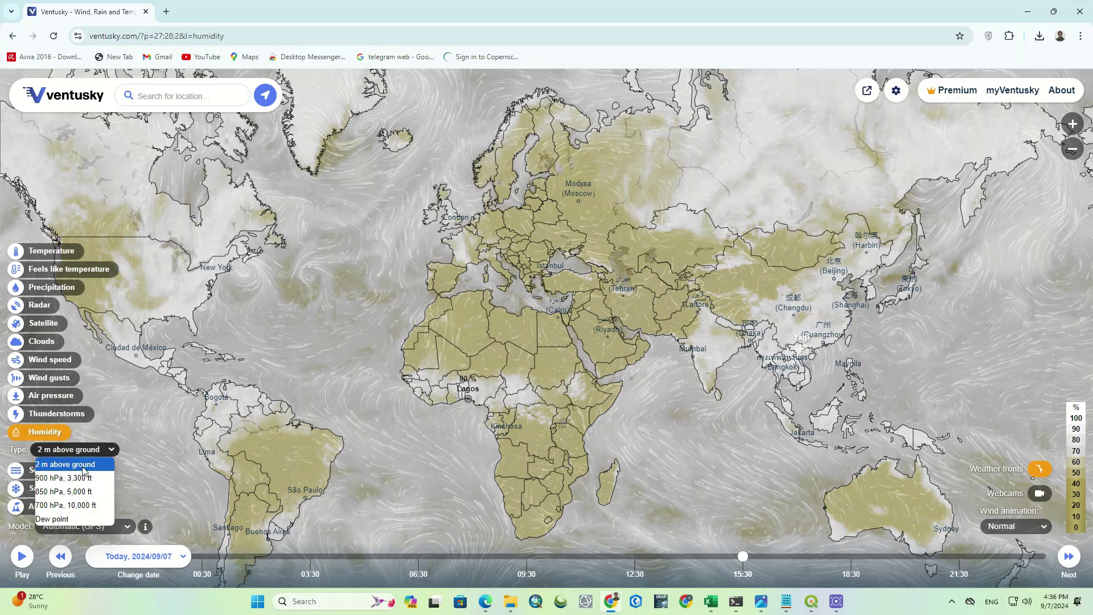
left_click(83, 479)
left_click(83, 451)
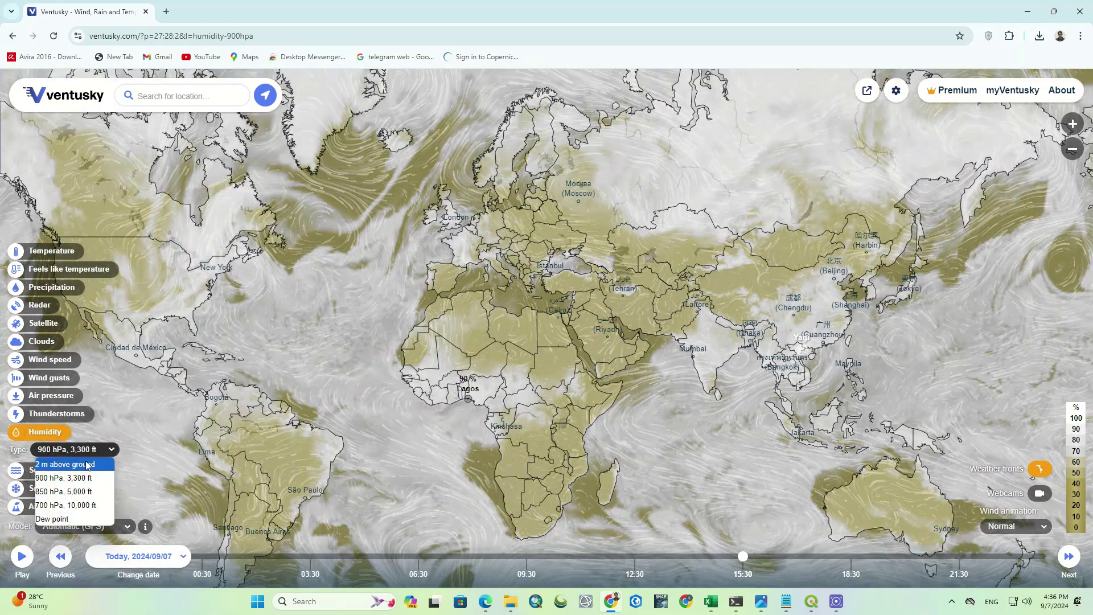
left_click(67, 465)
Show the Sea layer and set its type to Wind wave period, followed by Currents.
left_click(39, 474)
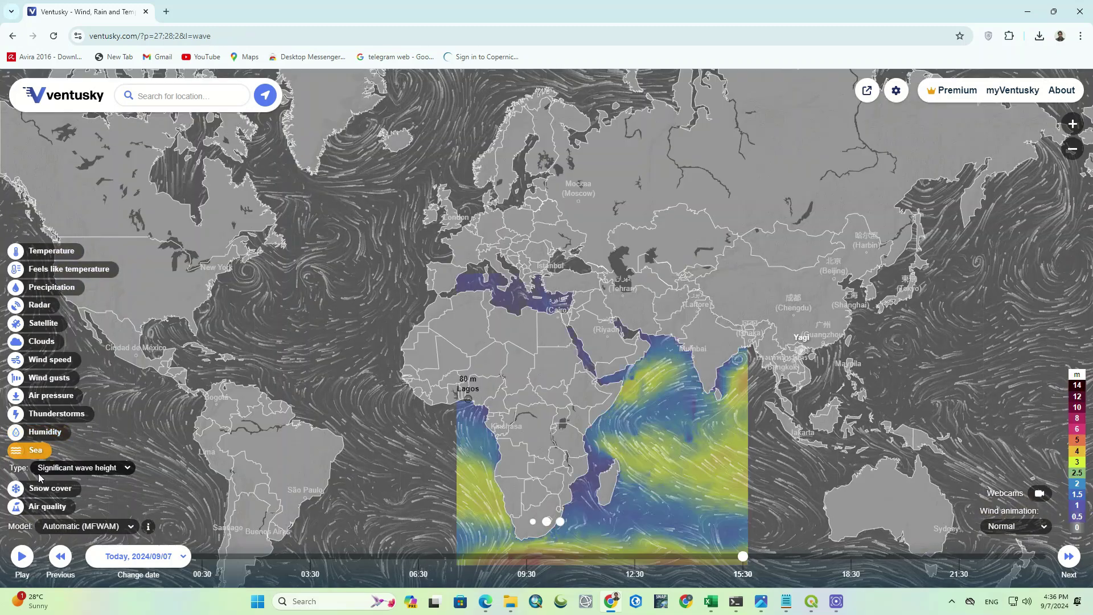
left_click(104, 471)
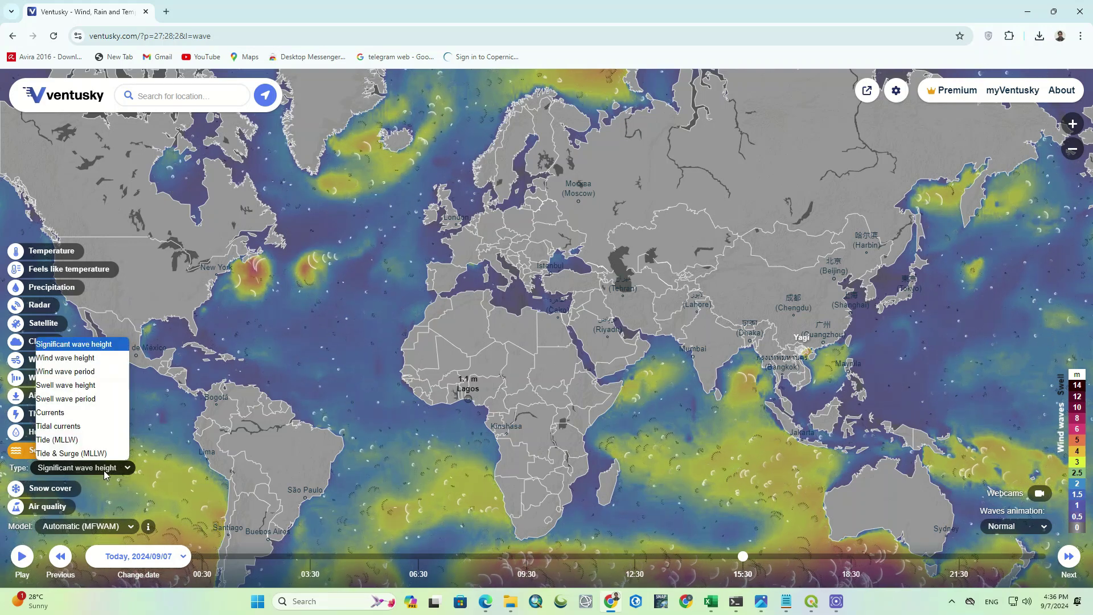
left_click(95, 371)
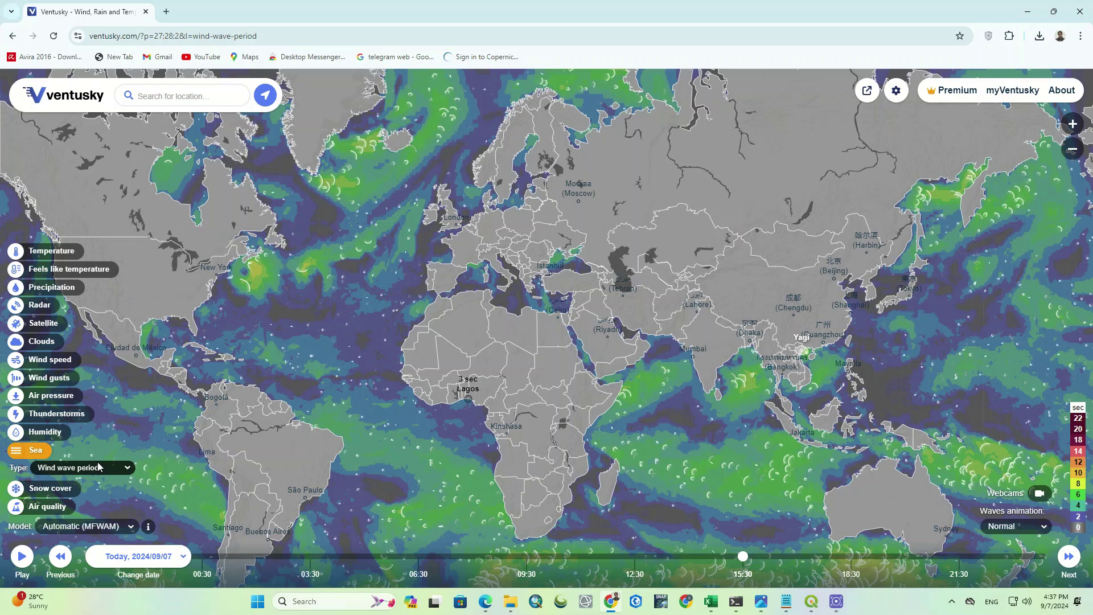
left_click(100, 466)
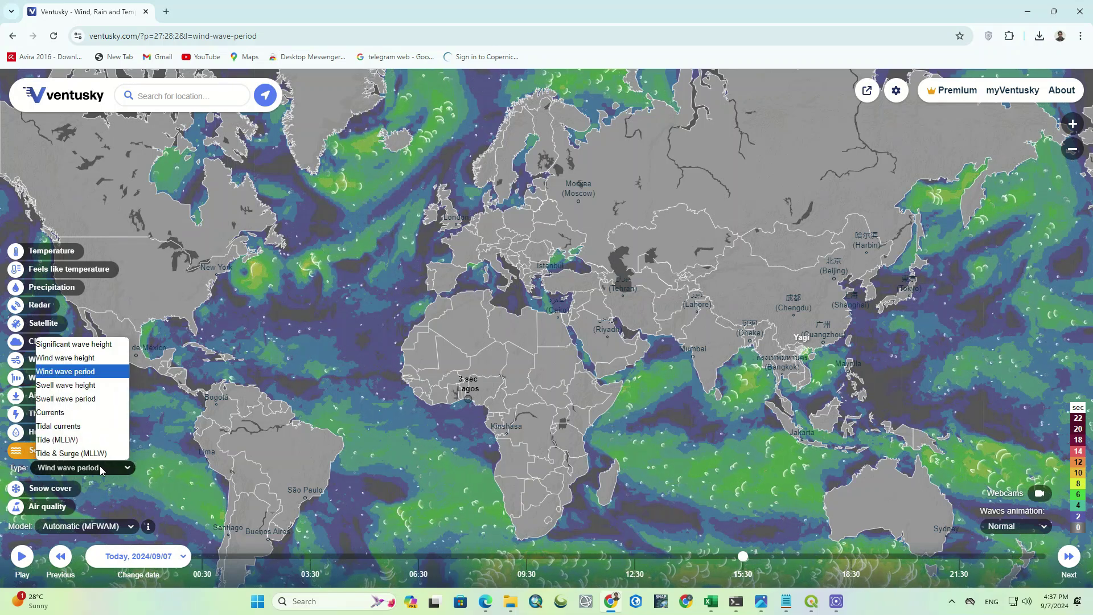
left_click(81, 412)
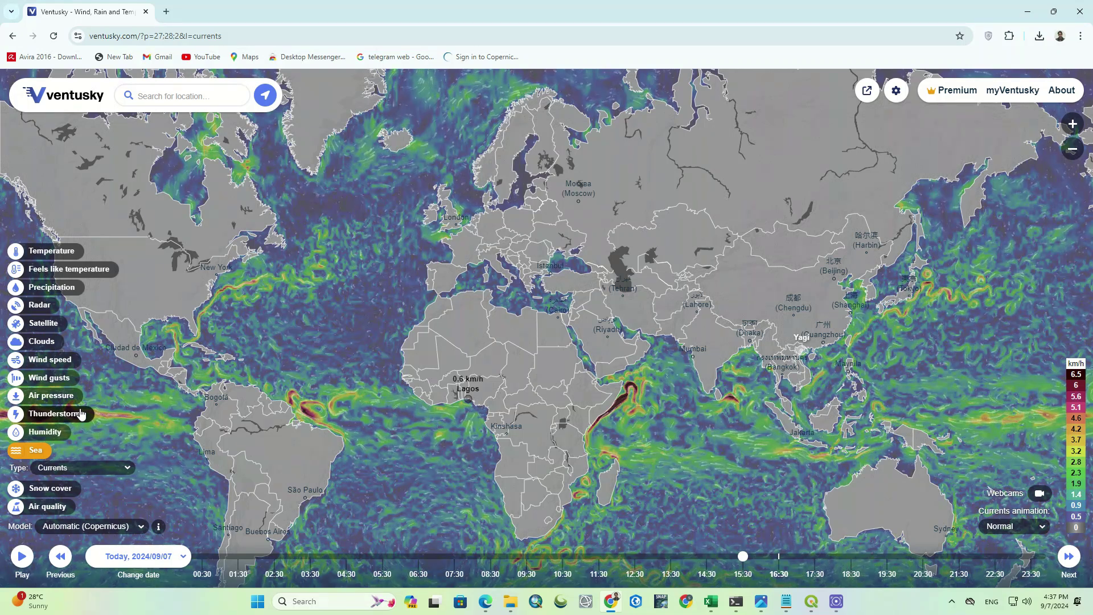
Show the Snow cover layer and set its type to New from 09/07 09:30, followed by Total cover.
left_click(68, 490)
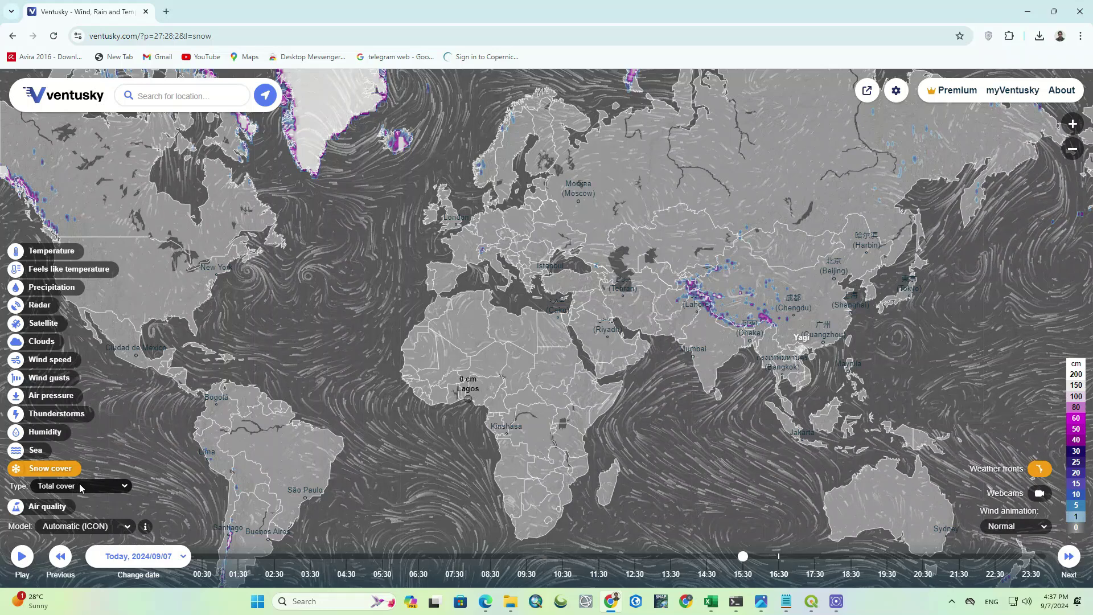
left_click(80, 486)
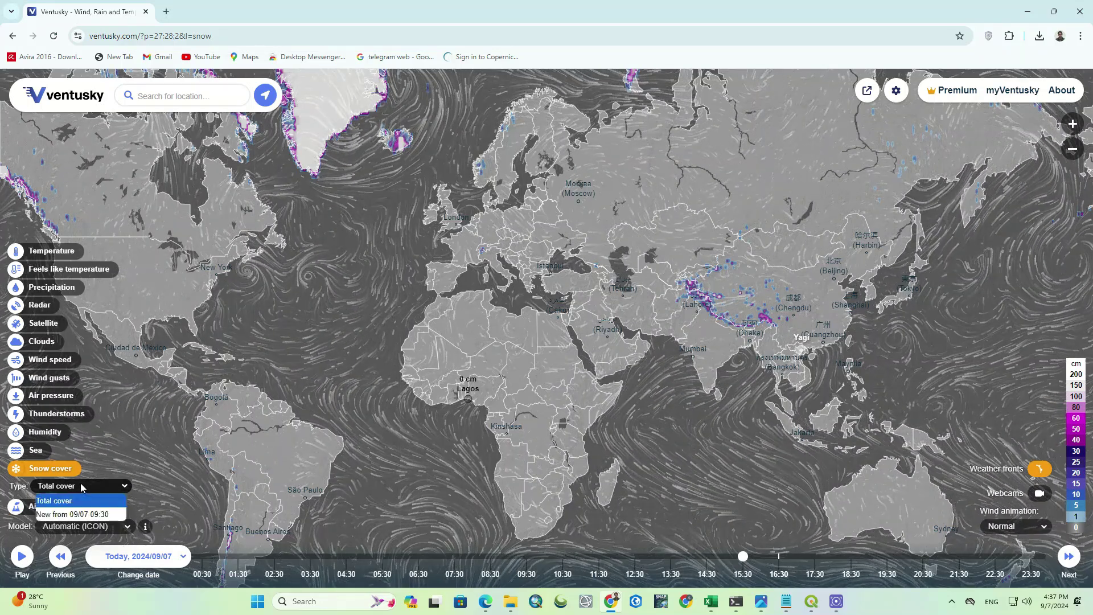
left_click(87, 514)
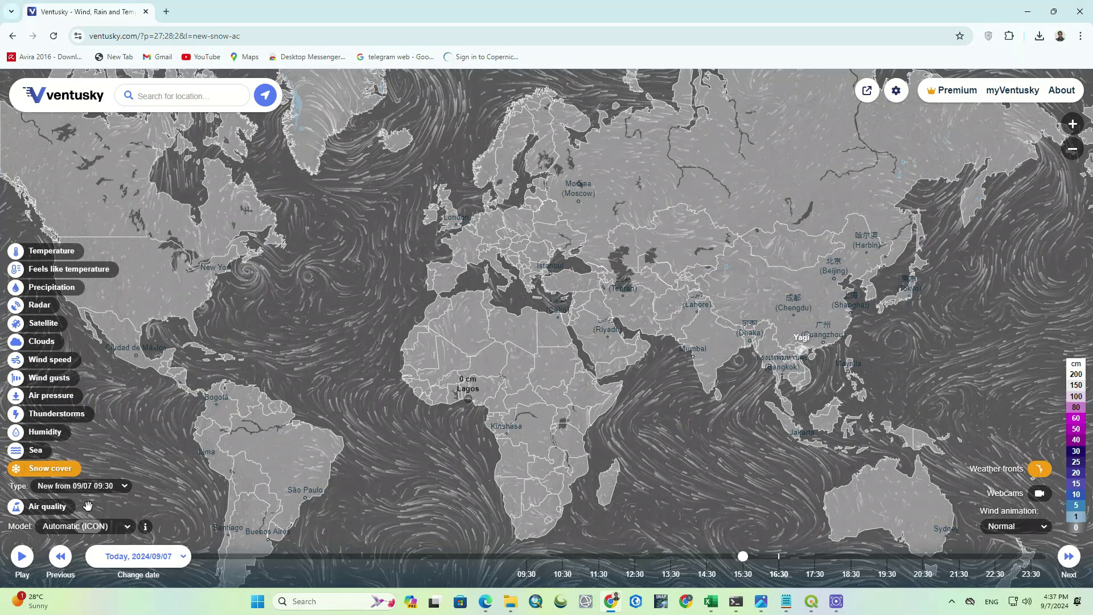
left_click(84, 488)
left_click(77, 500)
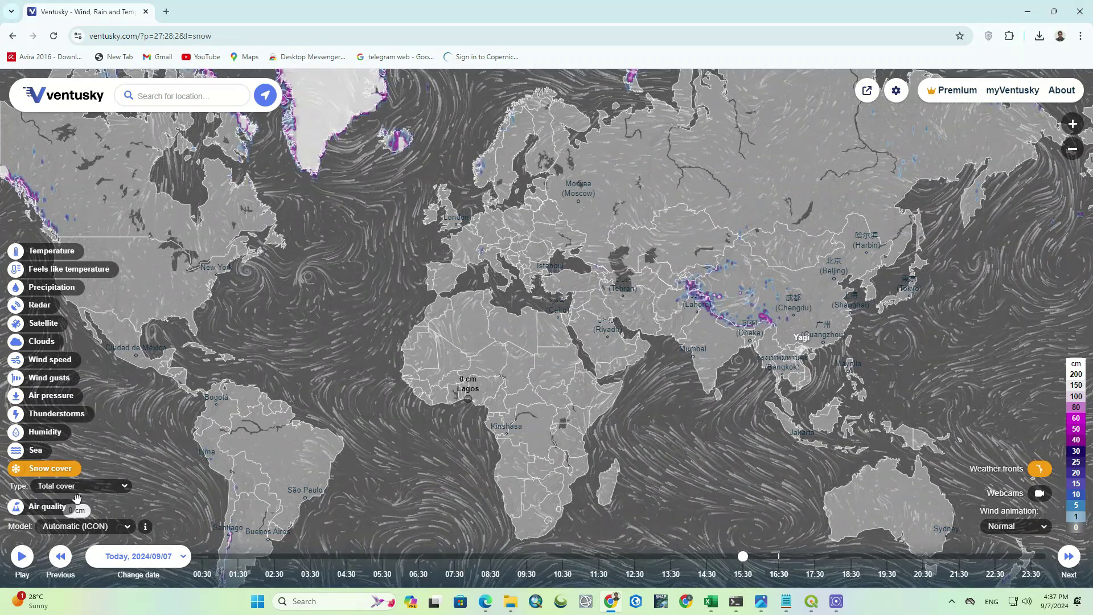
Show the Air quality layer and set its substance to Dust.
left_click(57, 506)
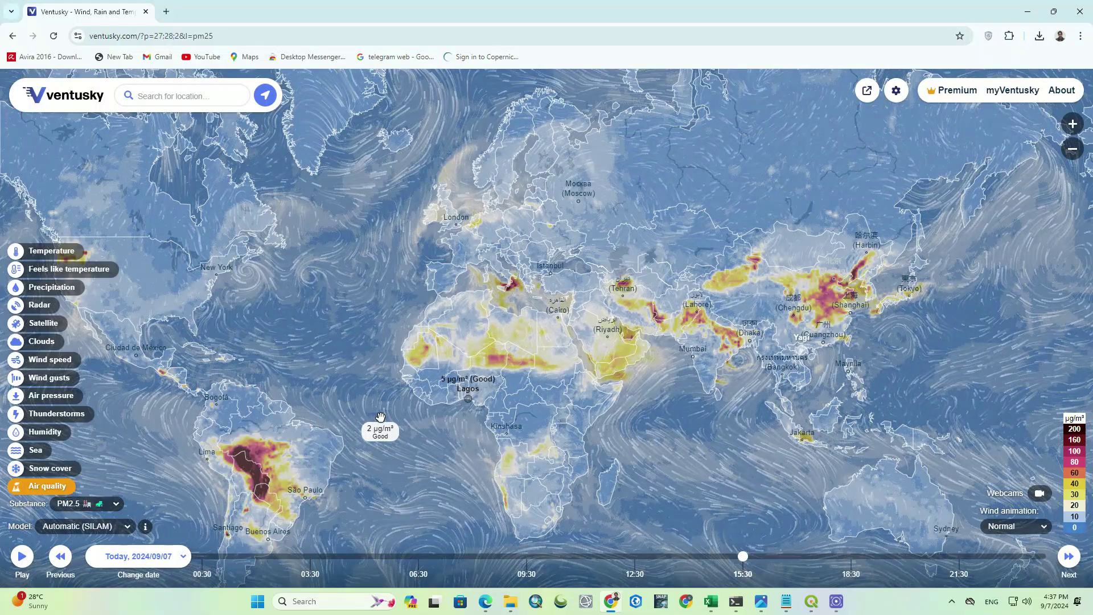
left_click(115, 505)
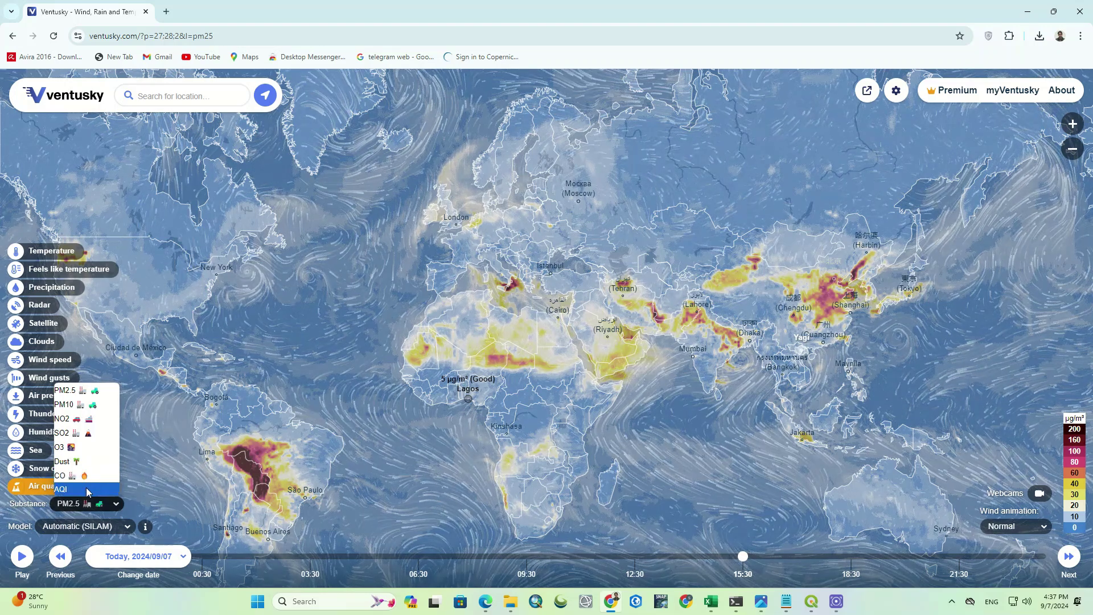
left_click(85, 461)
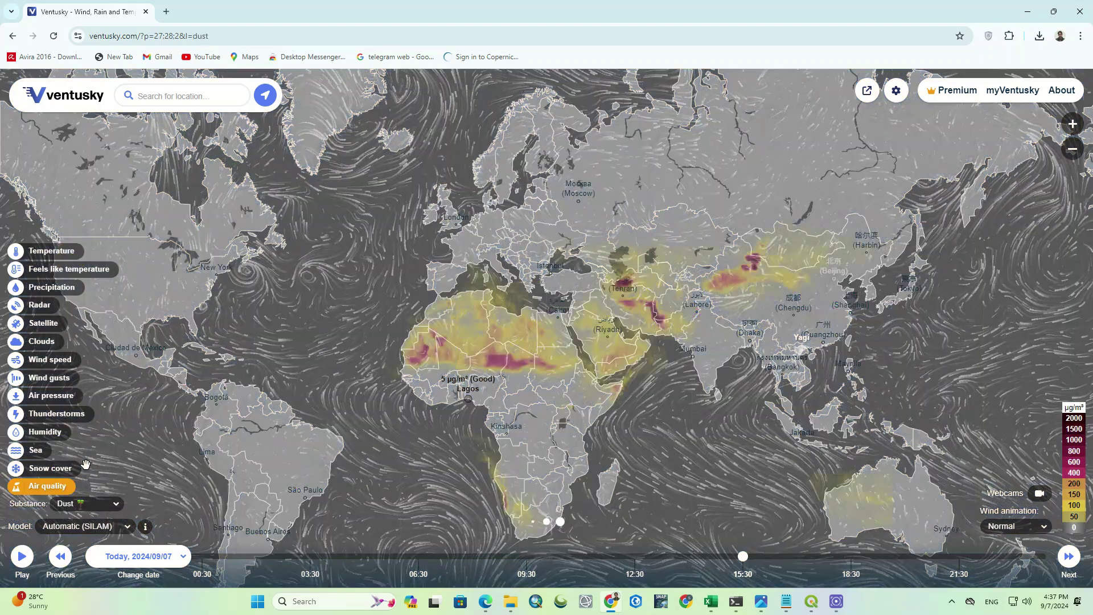
Change the air quality substance to O3, followed by PM2.5.
left_click(95, 502)
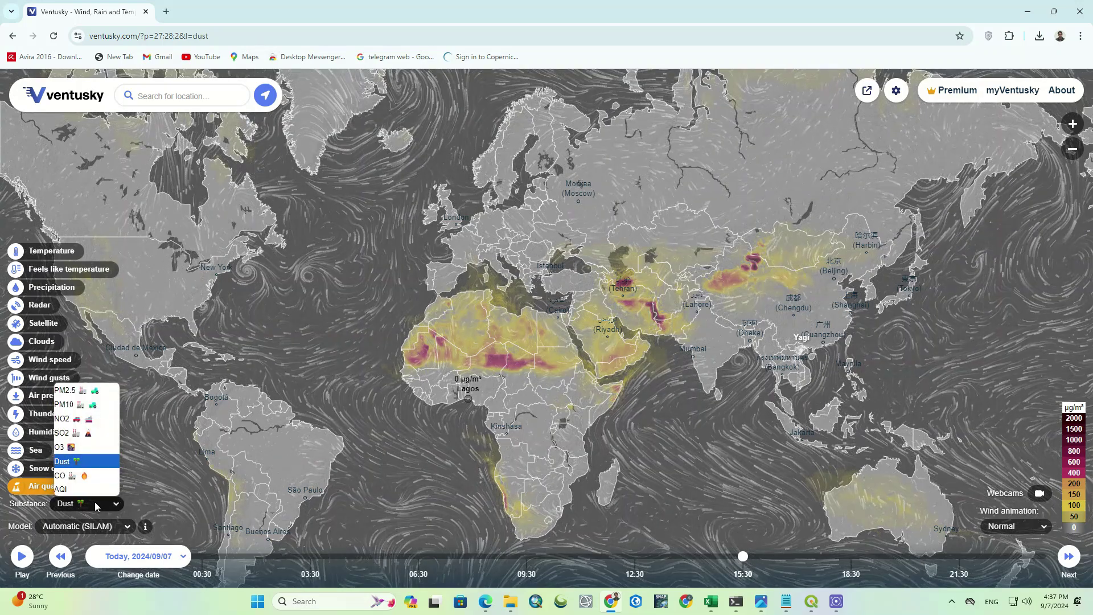
left_click(89, 447)
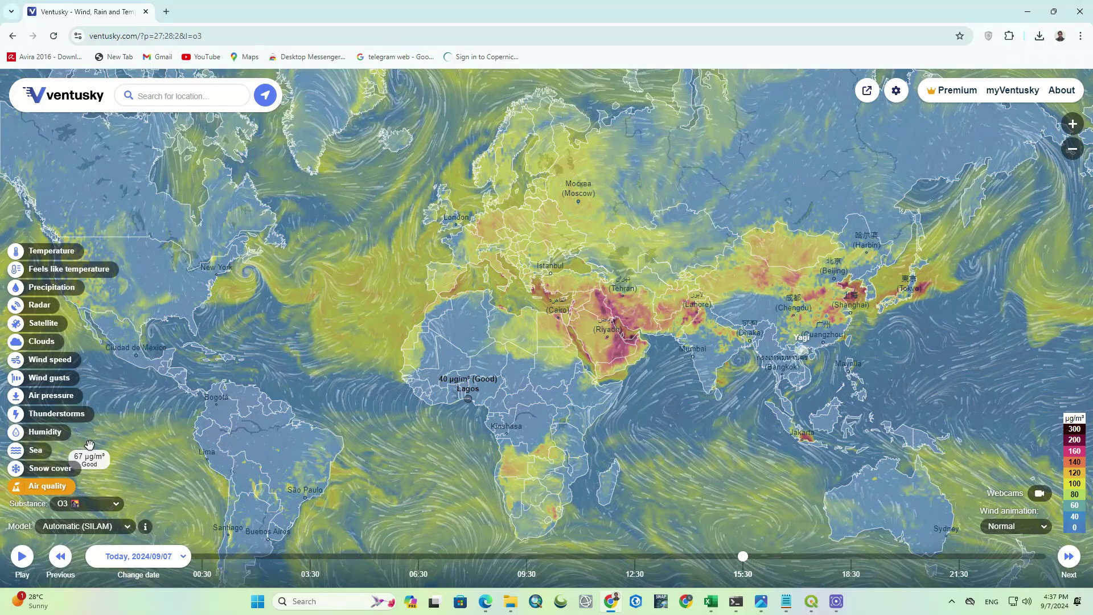
left_click(87, 505)
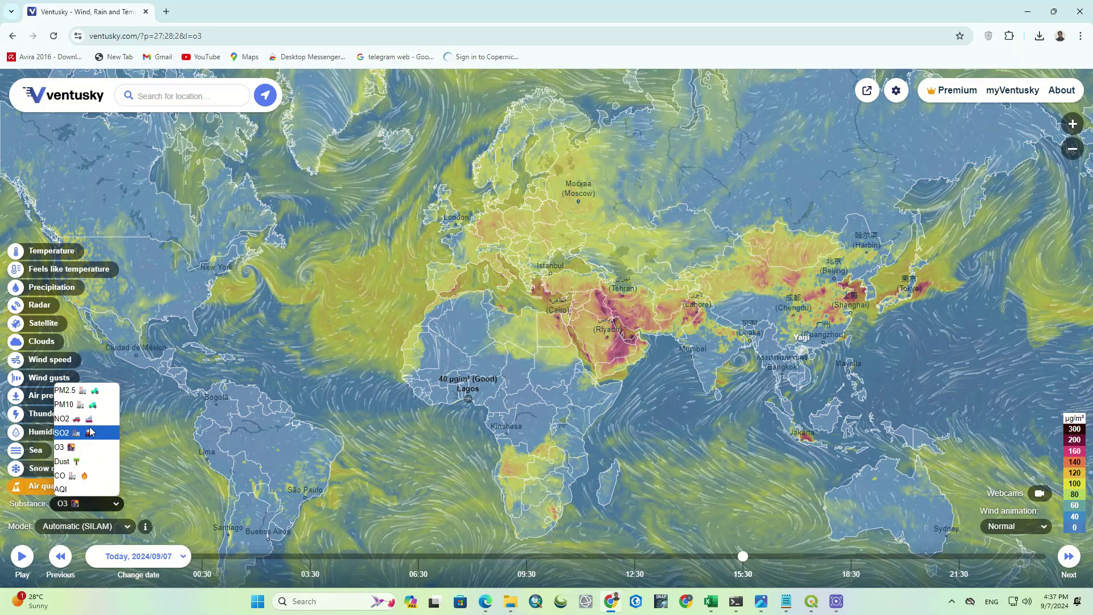
left_click(65, 390)
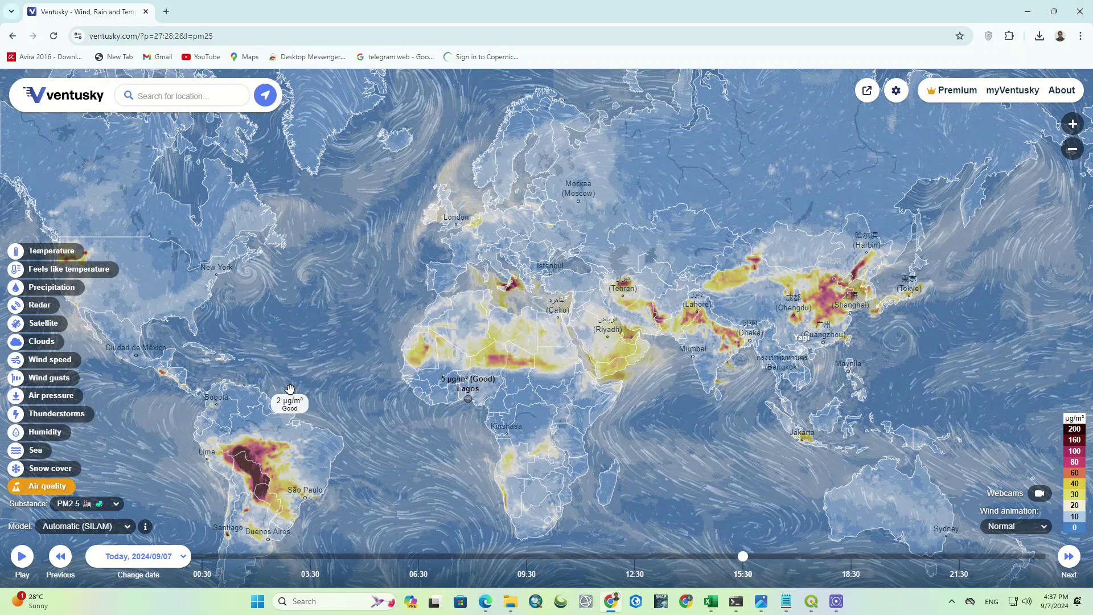
Try the SILAM global model for the air quality layer.
left_click(113, 530)
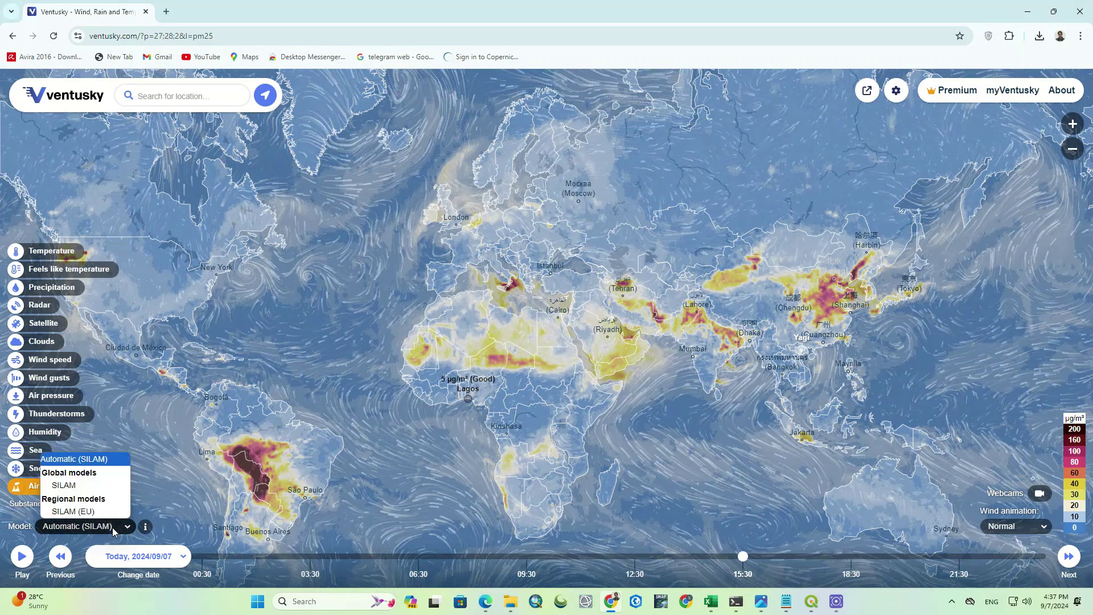
left_click(108, 485)
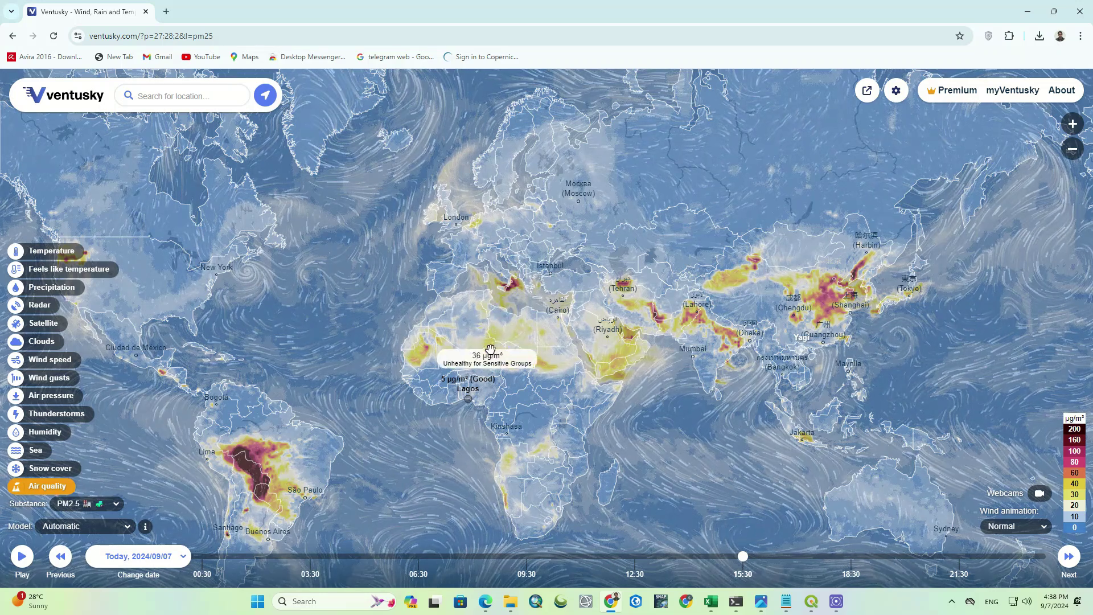
Show the Temperature layer and switch its legend unit away from °C and back.
left_click(75, 251)
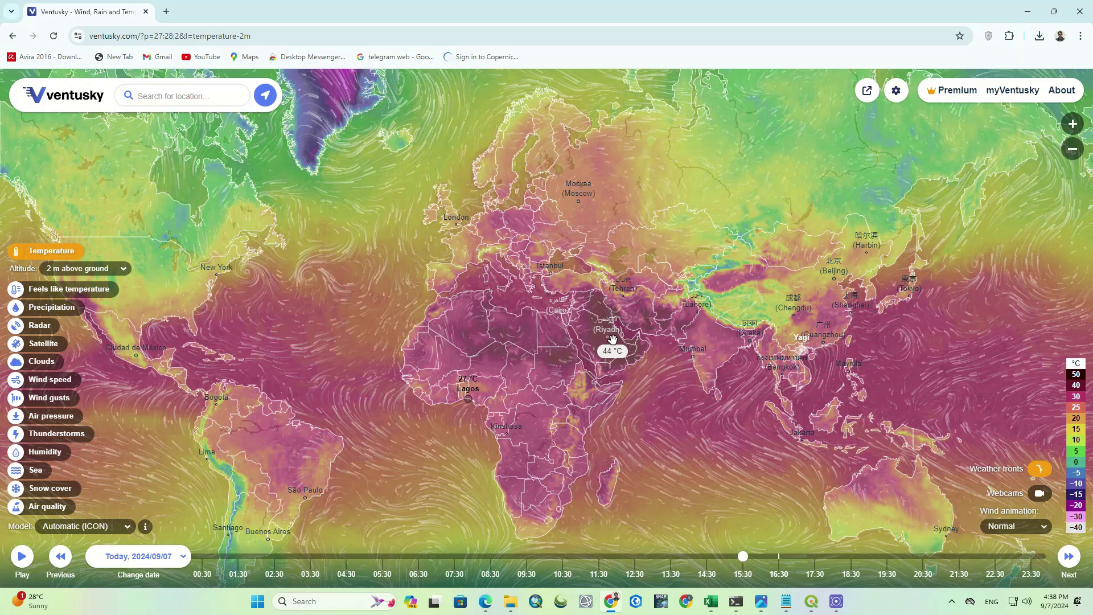
left_click(1078, 365)
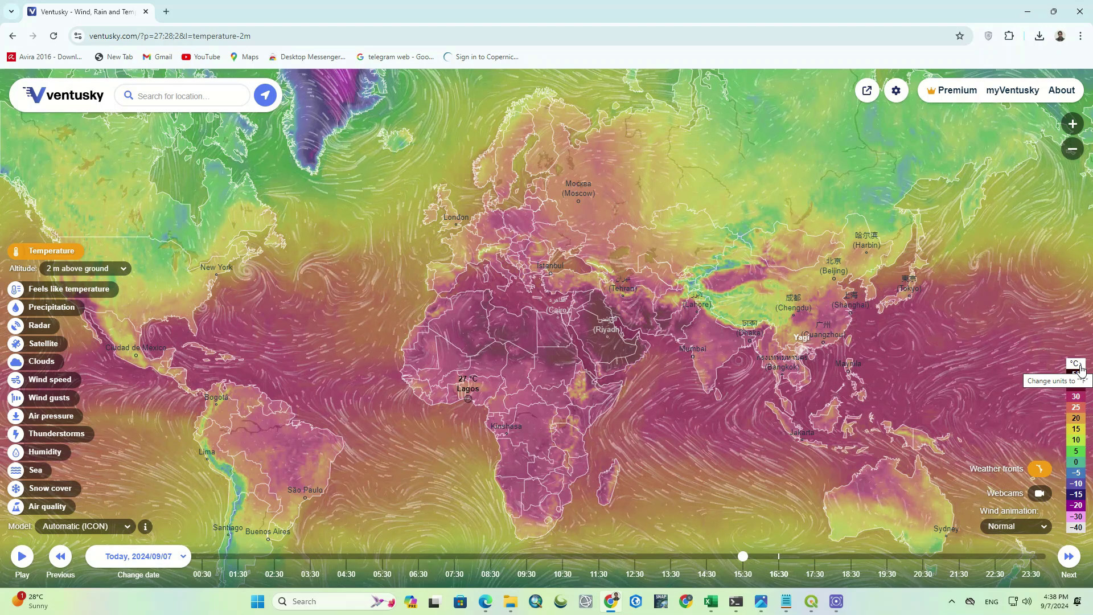
left_click(1079, 365)
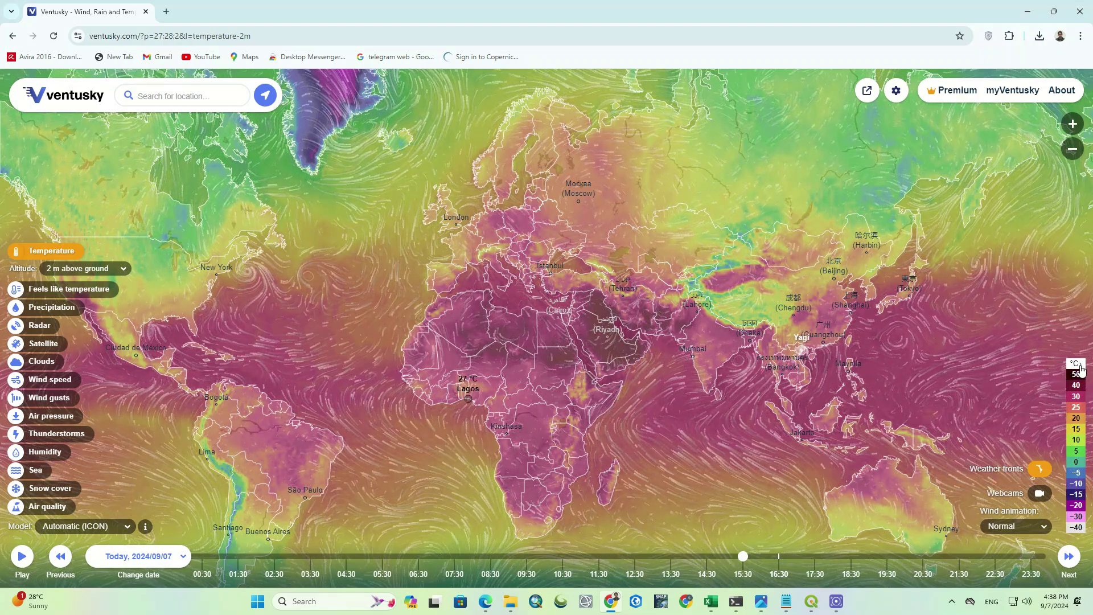
Display the webcams on the map and preview cameras on the Black Sea coast and in North Africa.
left_click(1040, 495)
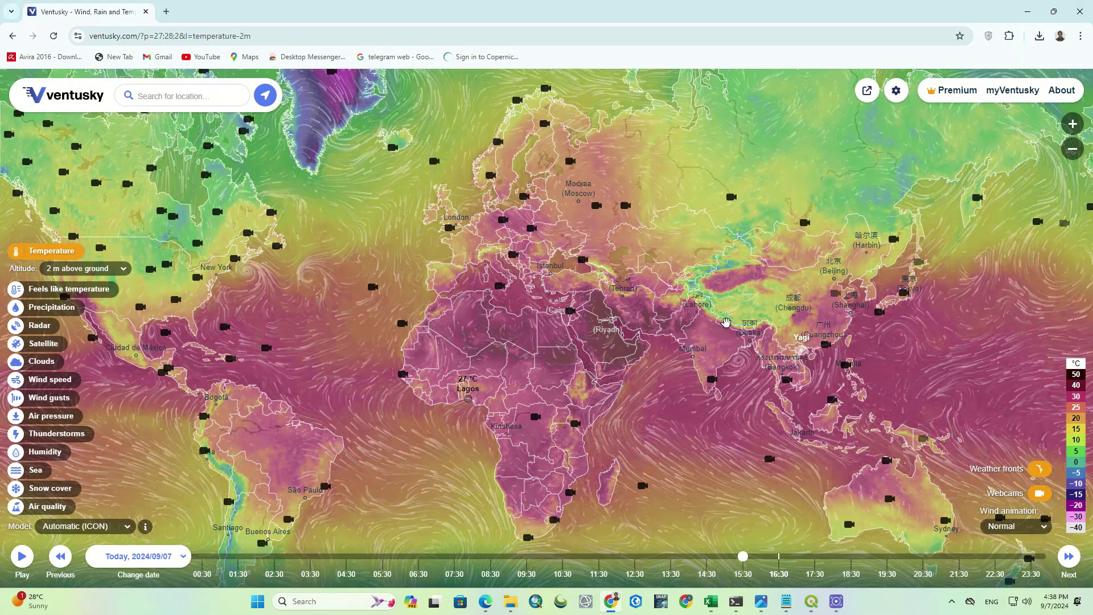
mouse_move(584, 265)
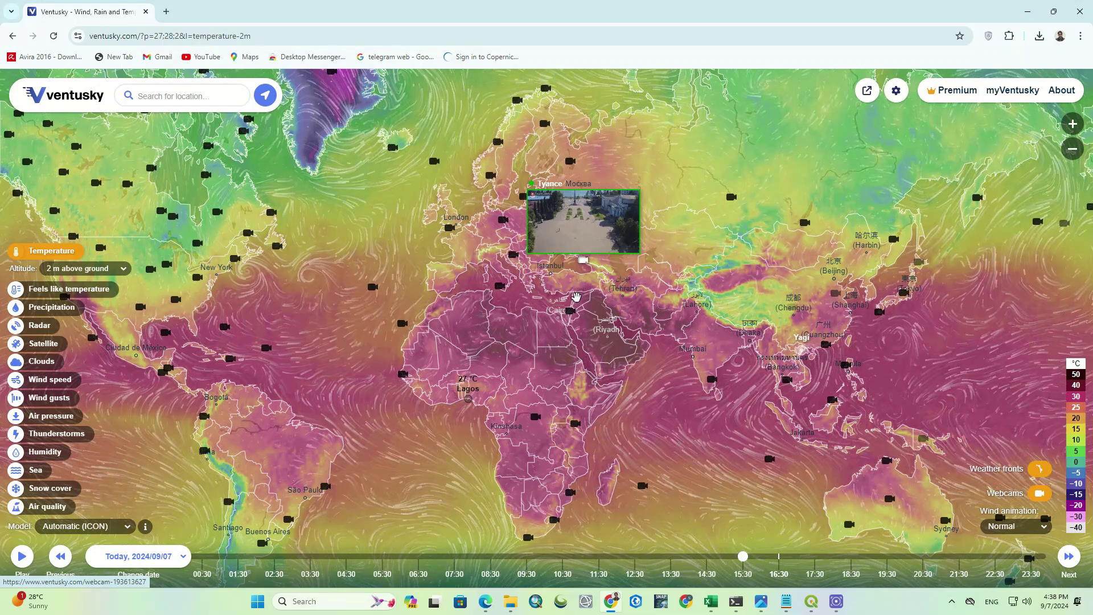
mouse_move(504, 287)
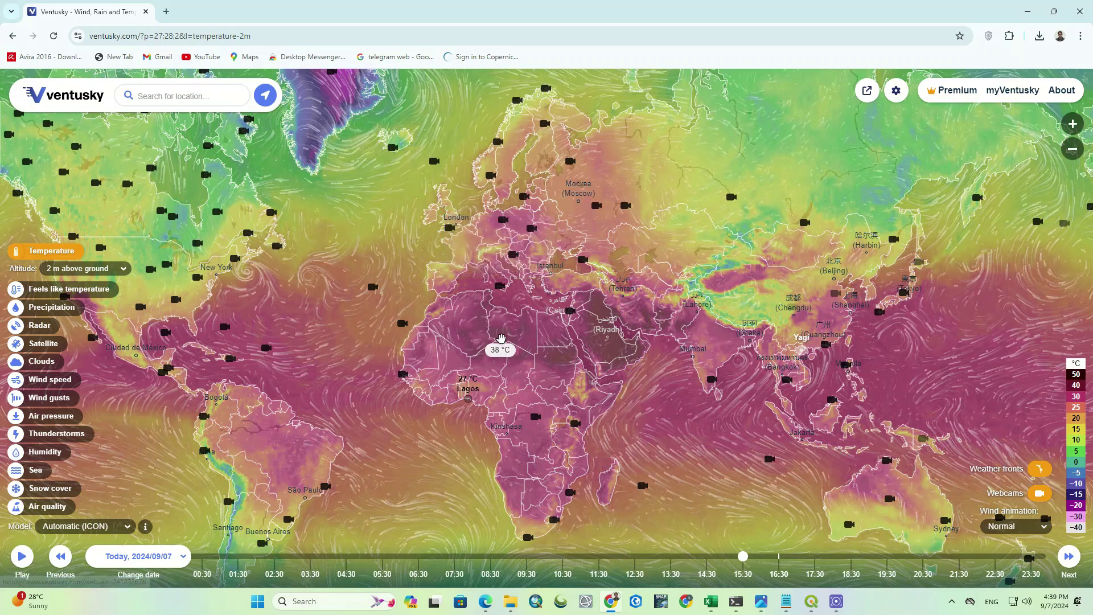
Open the Sturminster Marshall webcam in southern England and set its playback period to 30 days.
left_click(451, 232)
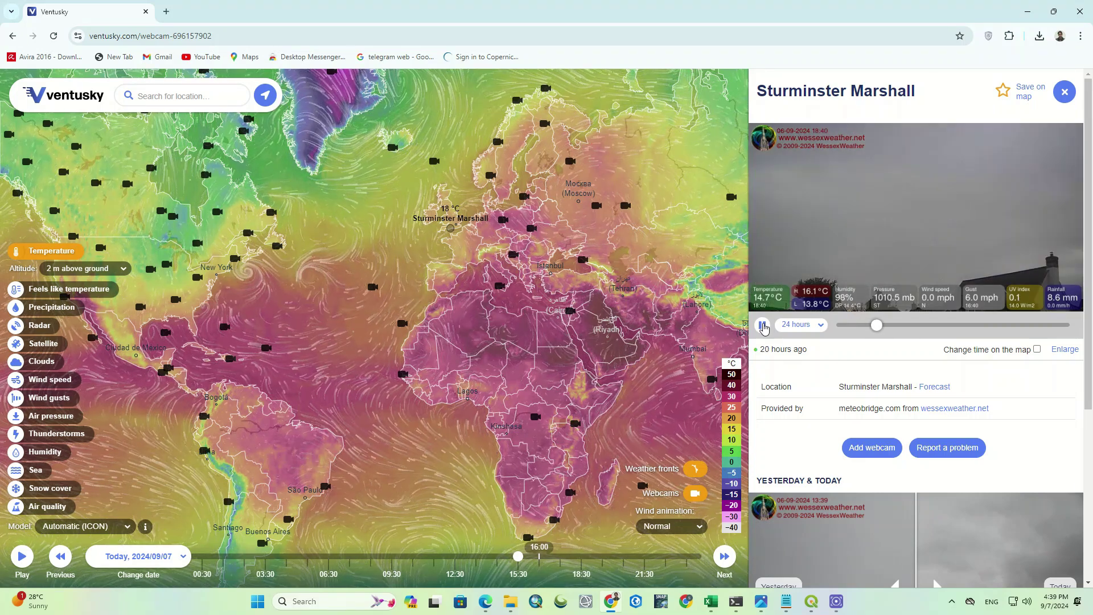
left_click(804, 326)
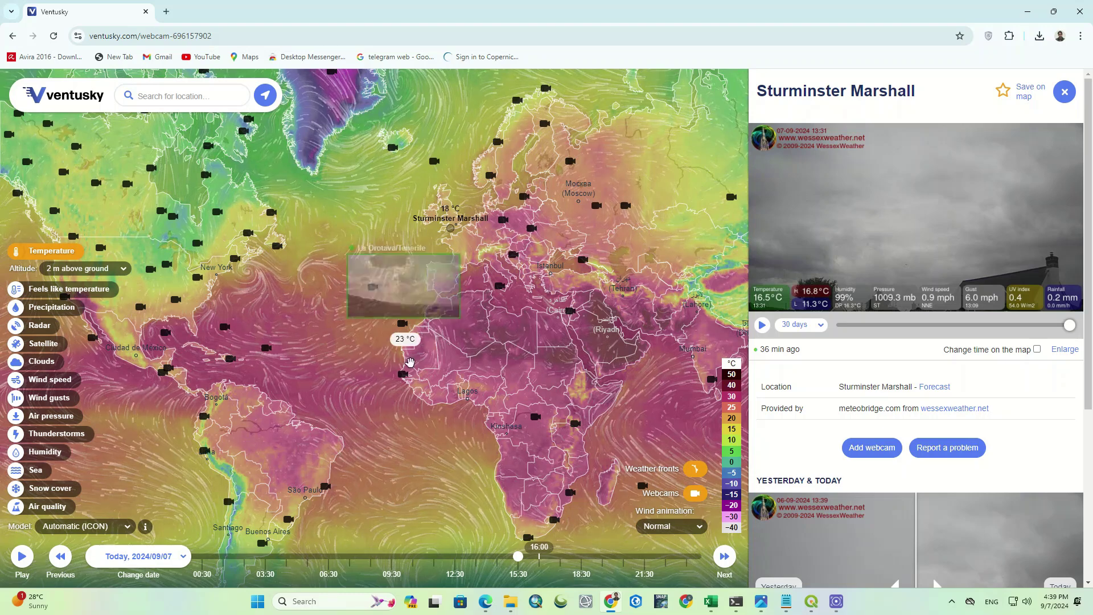
Open the Toubacouta webcam in West Africa and set its playback period to 30 days, followed by 24 hours.
left_click(405, 380)
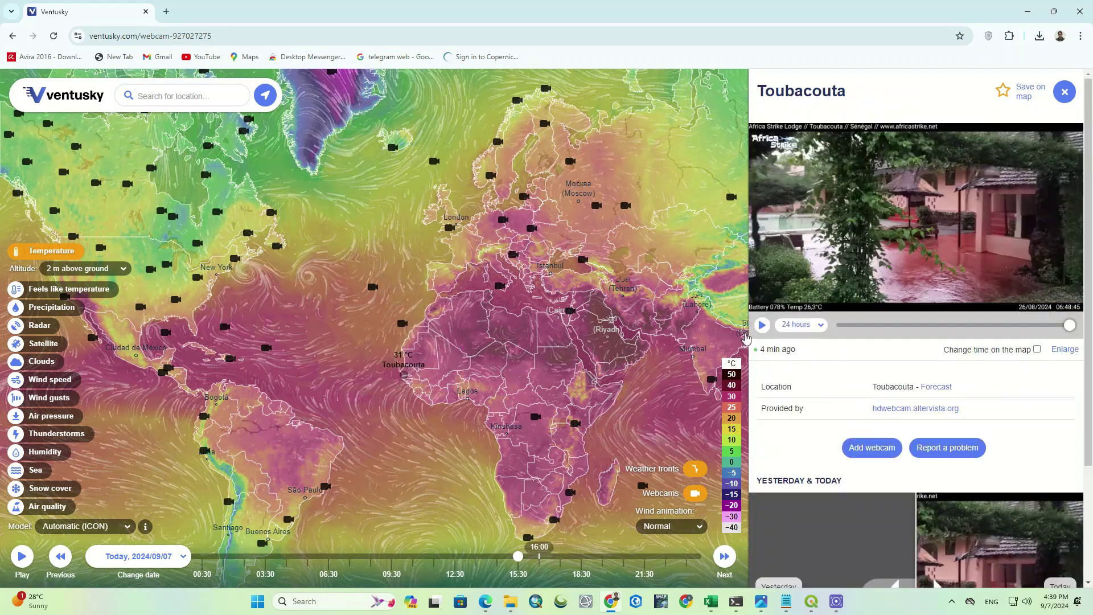
left_click(784, 326)
left_click(797, 354)
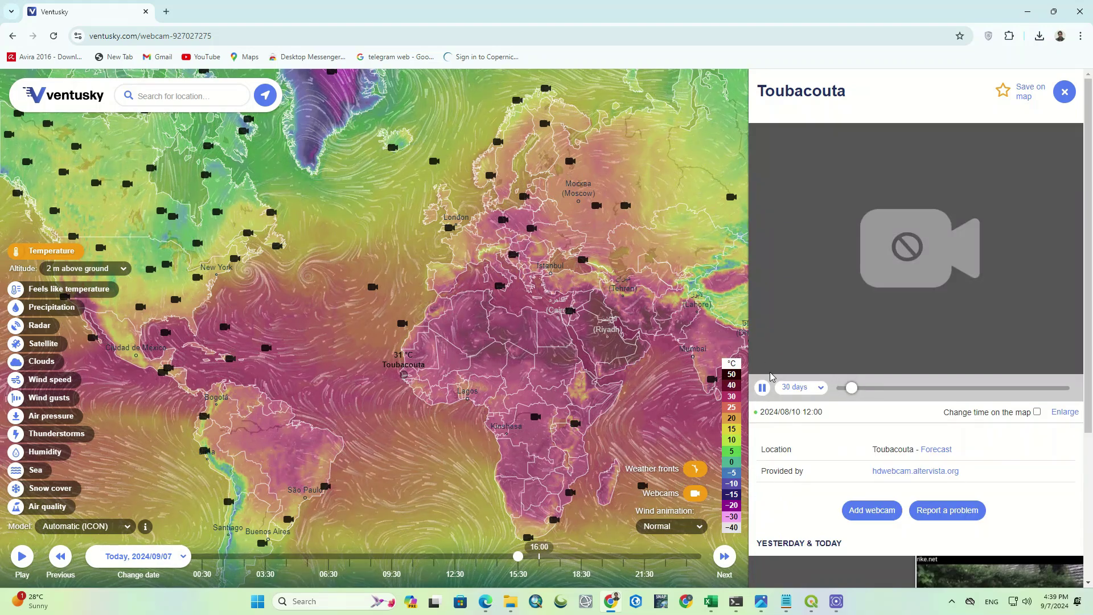
left_click(779, 388)
left_click(794, 401)
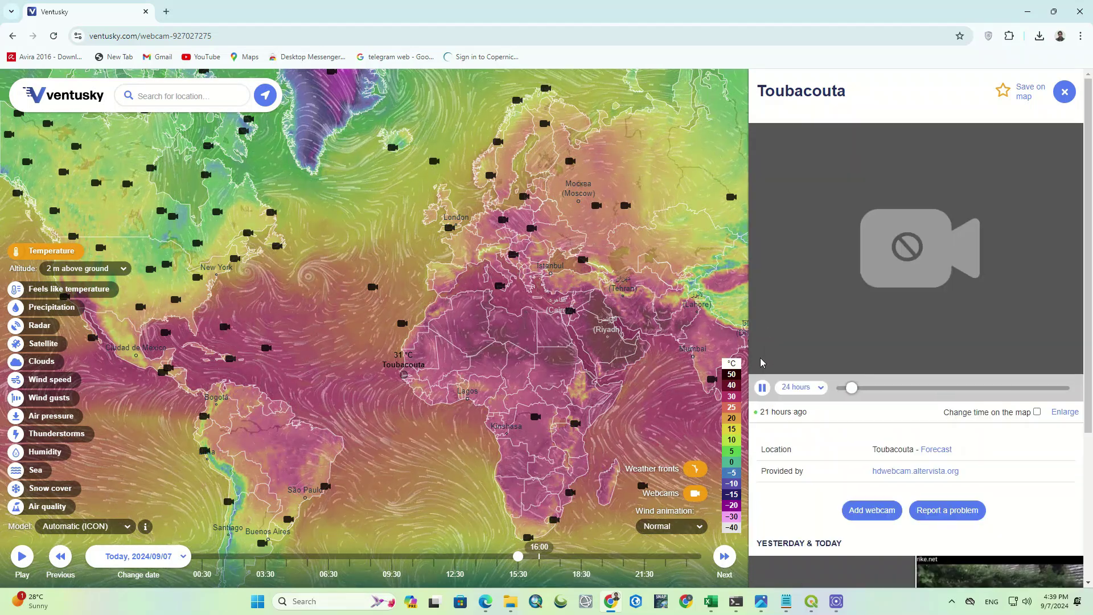
left_click(762, 388)
Open the Jerusalem webcam, play its 24-hour footage and pause it.
left_click(573, 313)
left_click(762, 389)
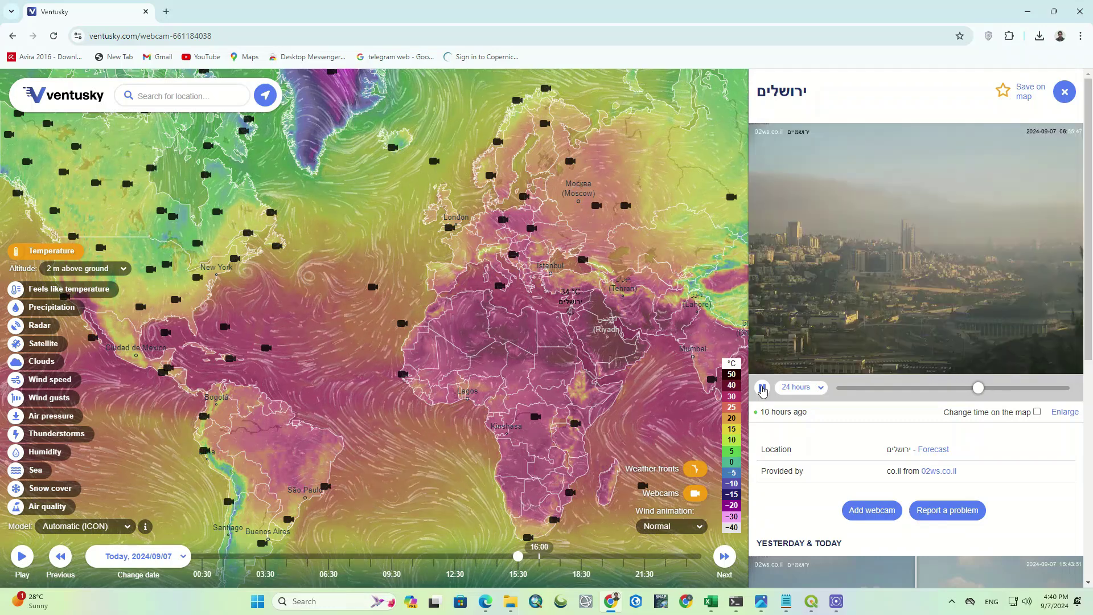
left_click(763, 388)
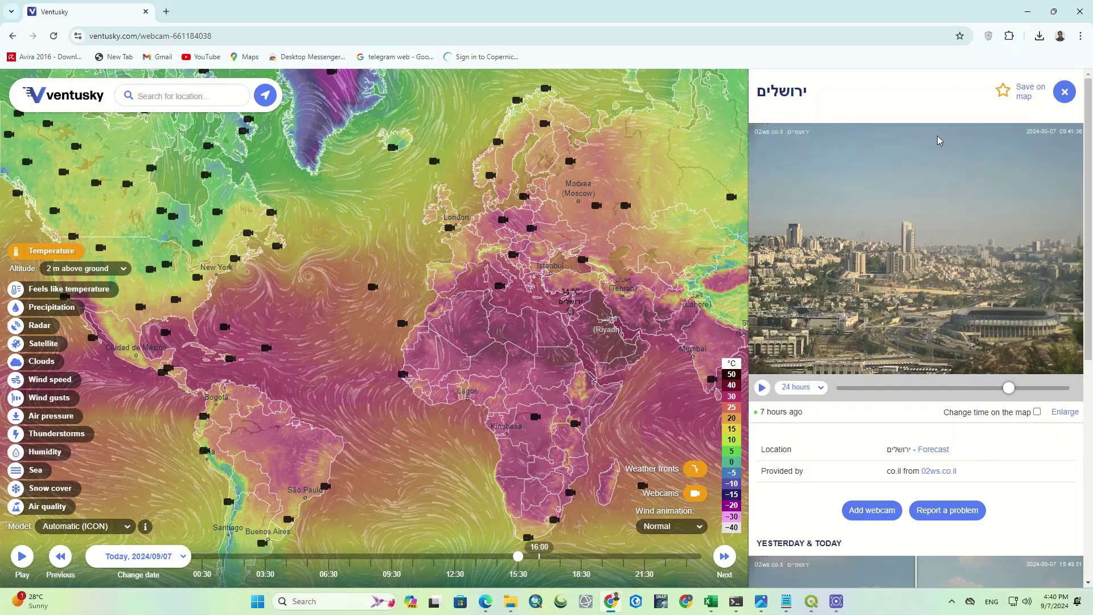
Hide the webcam markers on the map and show them again.
left_click(695, 494)
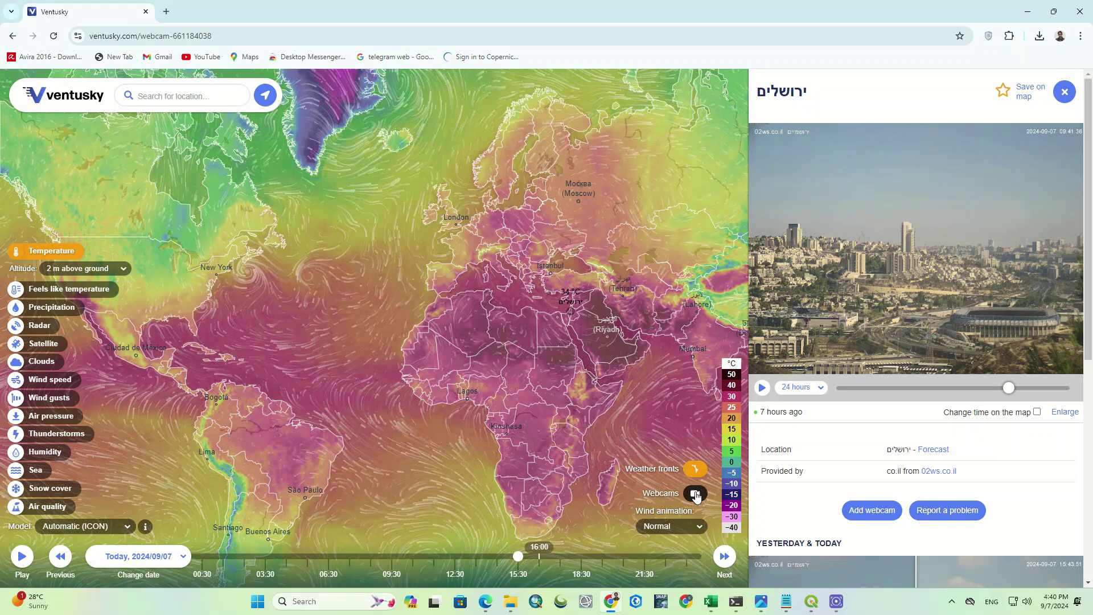
left_click(696, 494)
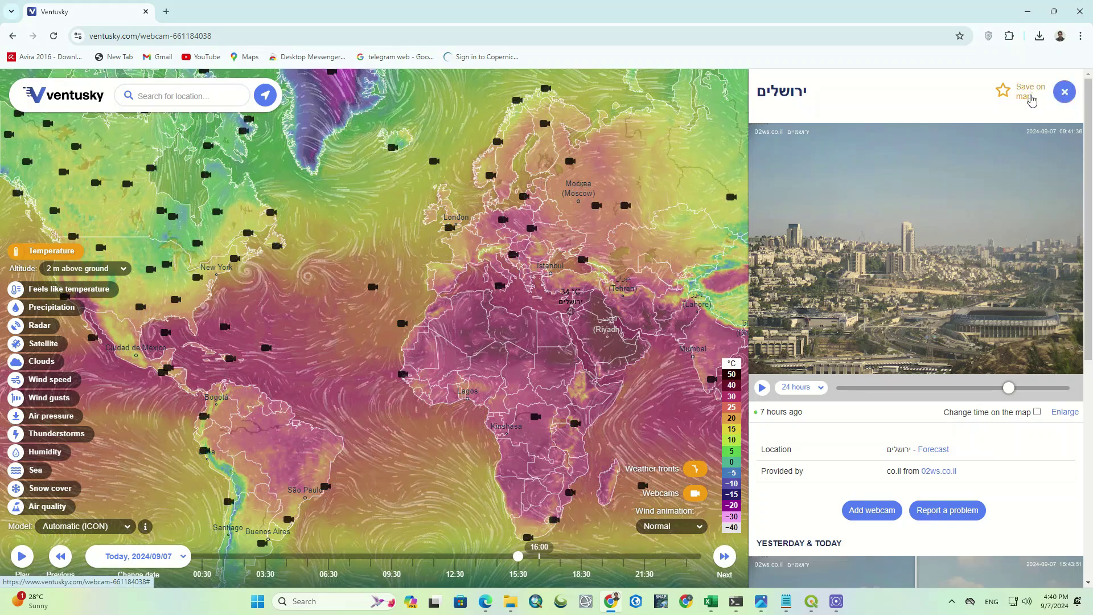
Compare the Jerusalem webcam's Yesterday and Today images by shifting the divider, and close the webcam details.
scroll(1001, 245, "down", 7)
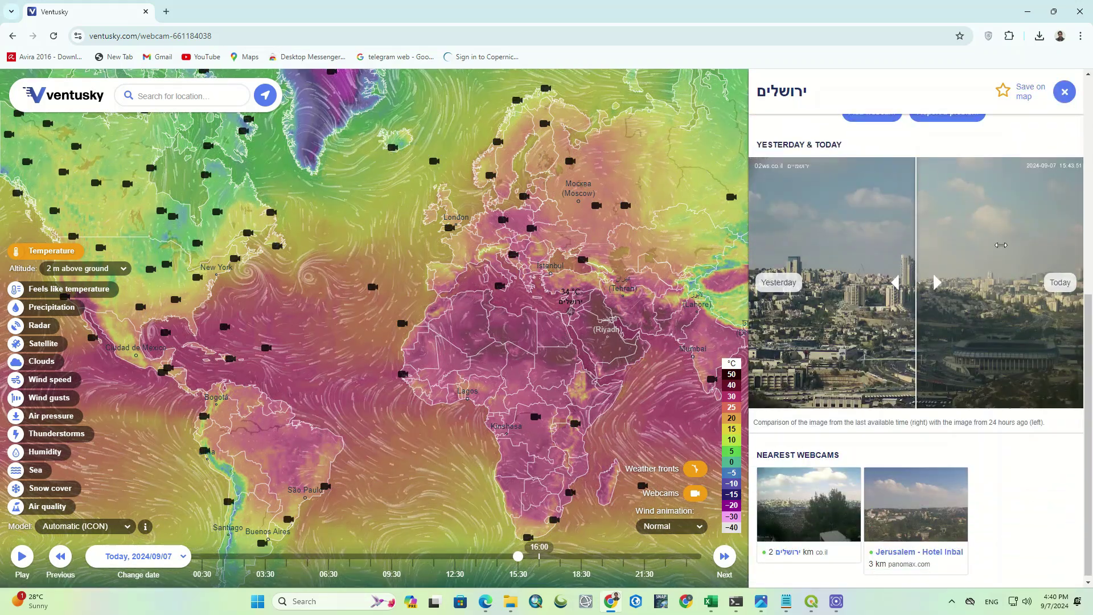
mouse_move(936, 284)
left_mouse_down()
mouse_move(816, 283)
mouse_move(1008, 289)
mouse_move(791, 285)
mouse_move(1083, 310)
mouse_move(923, 269)
left_mouse_up()
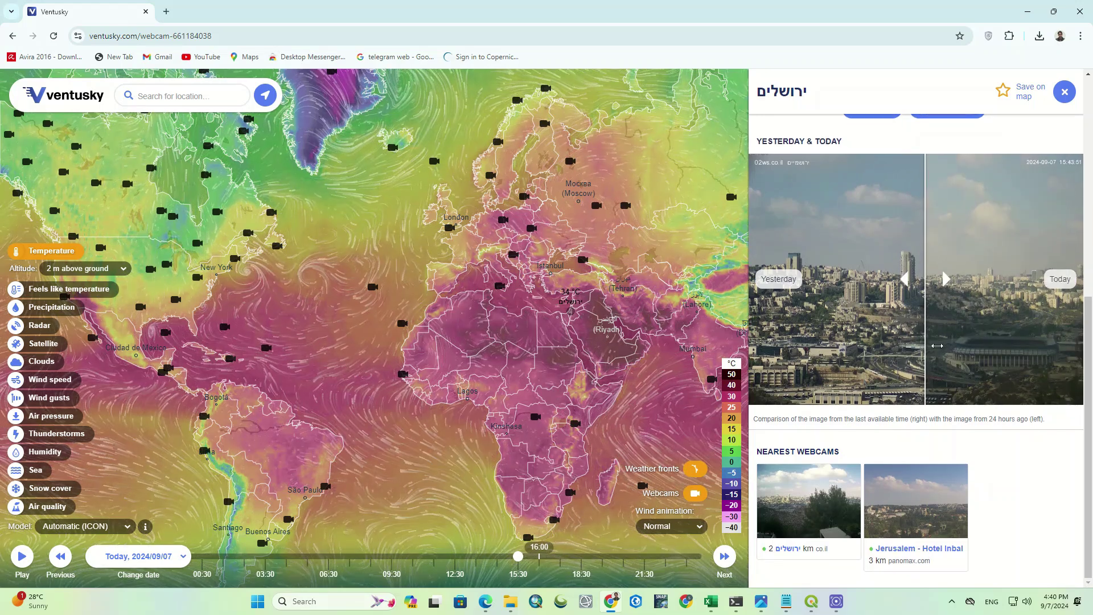
left_click(1064, 92)
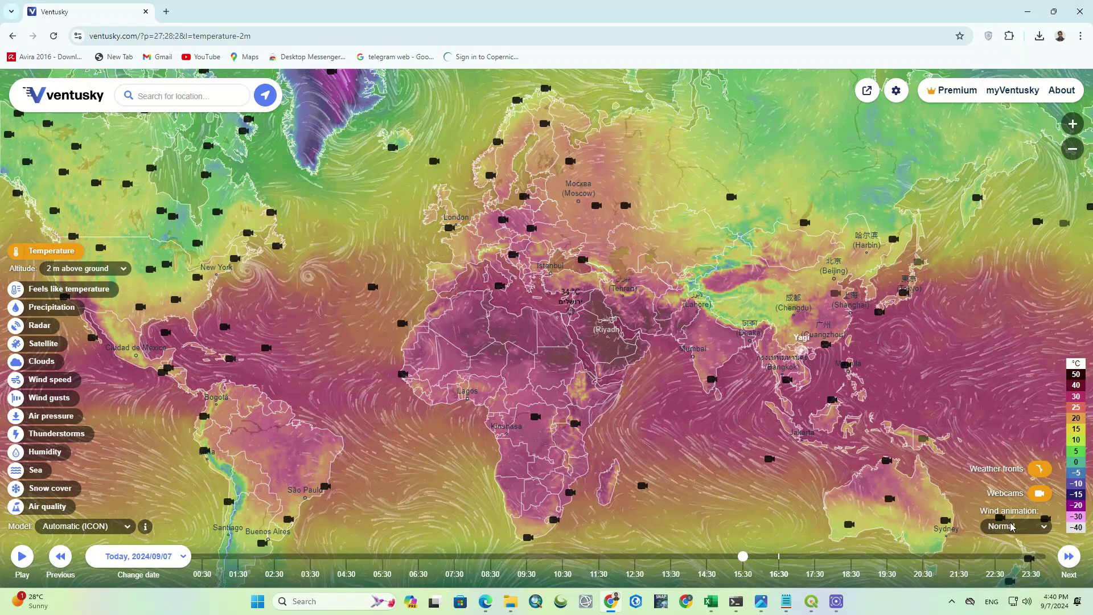
Cycle the wind animation through Off, Normal, Strong, Soft, Dark and Fast-motion, ending on Normal.
left_click(1029, 531)
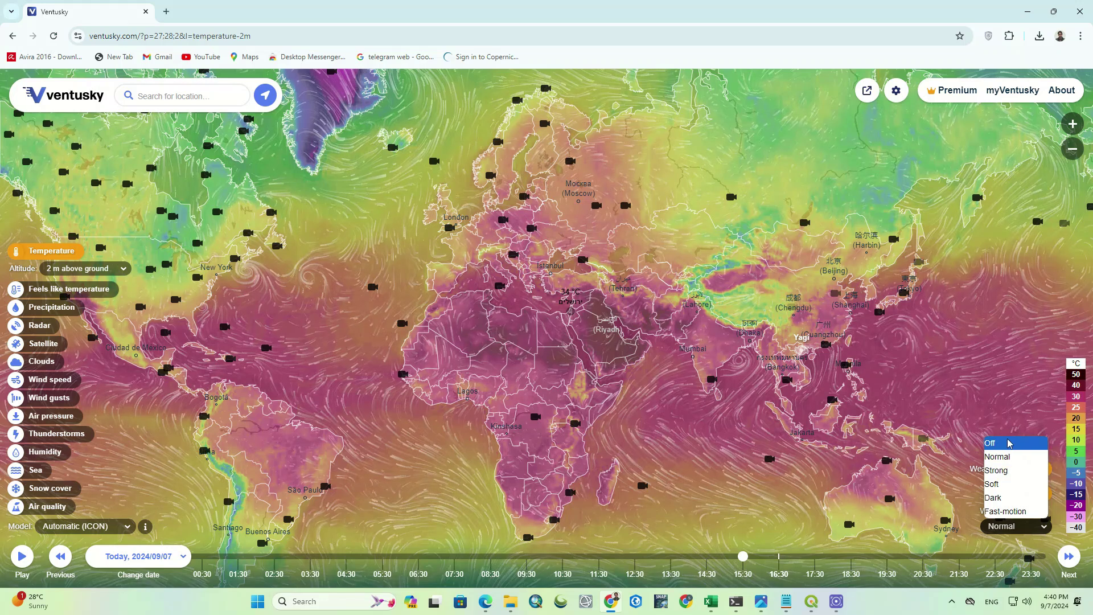
left_click(1008, 443)
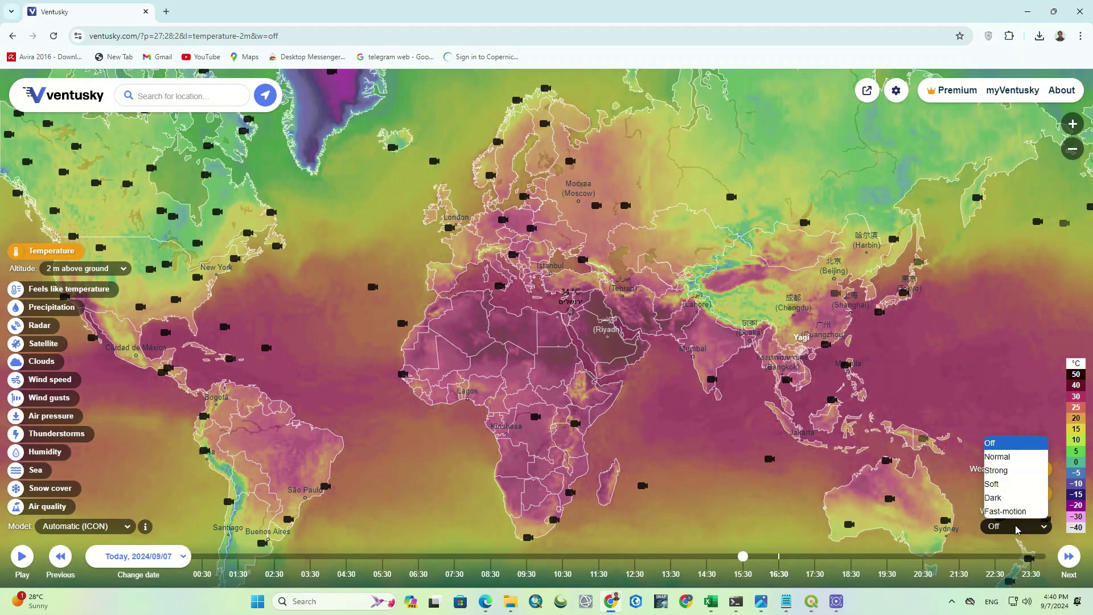
left_click(1009, 461)
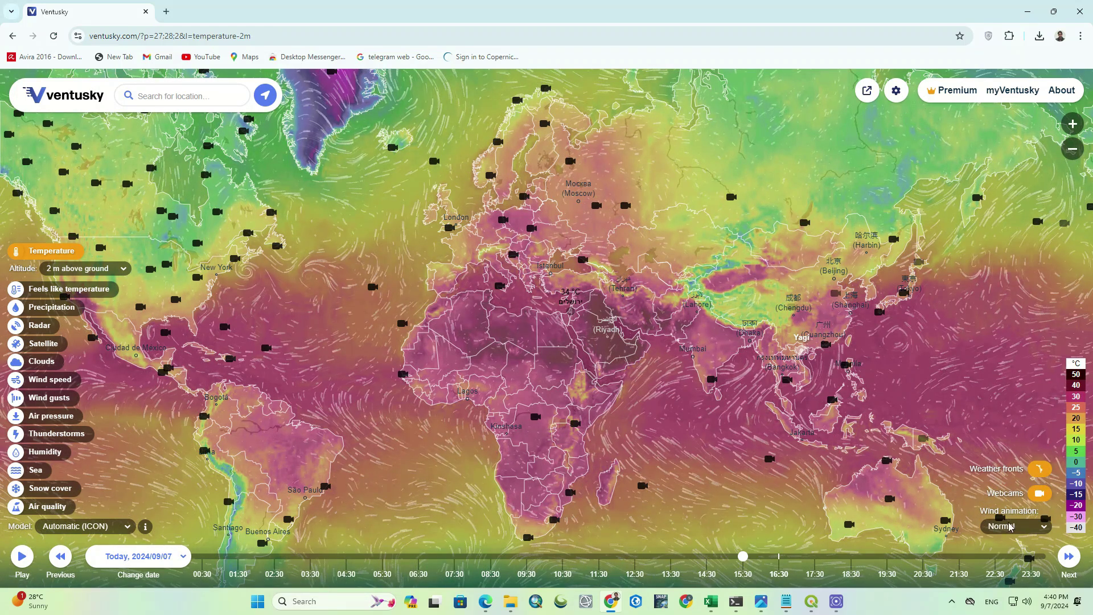
left_click(1004, 473)
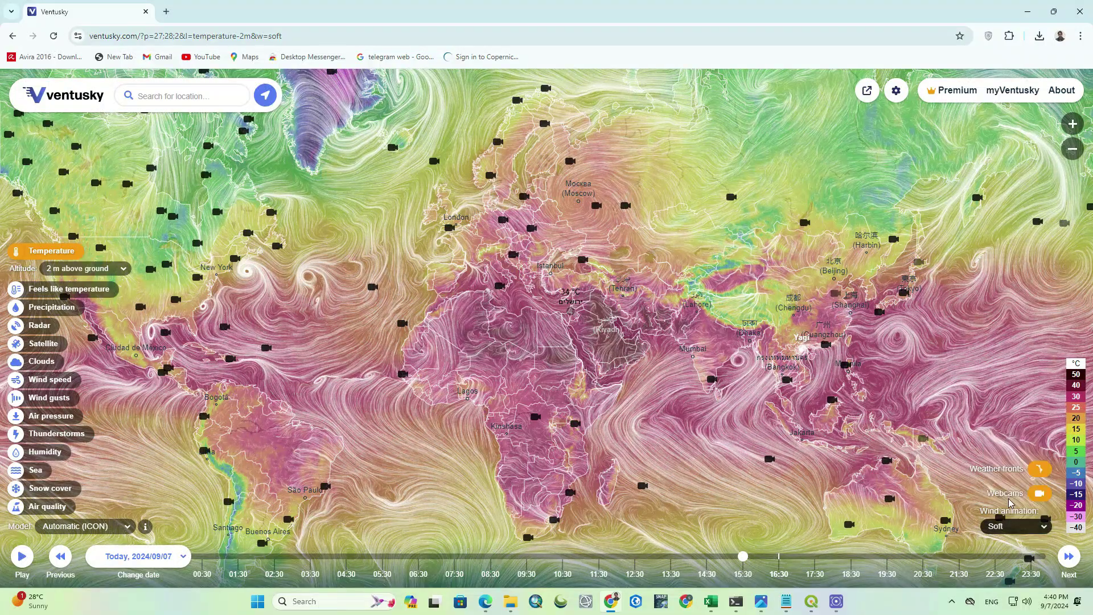
key("Down")
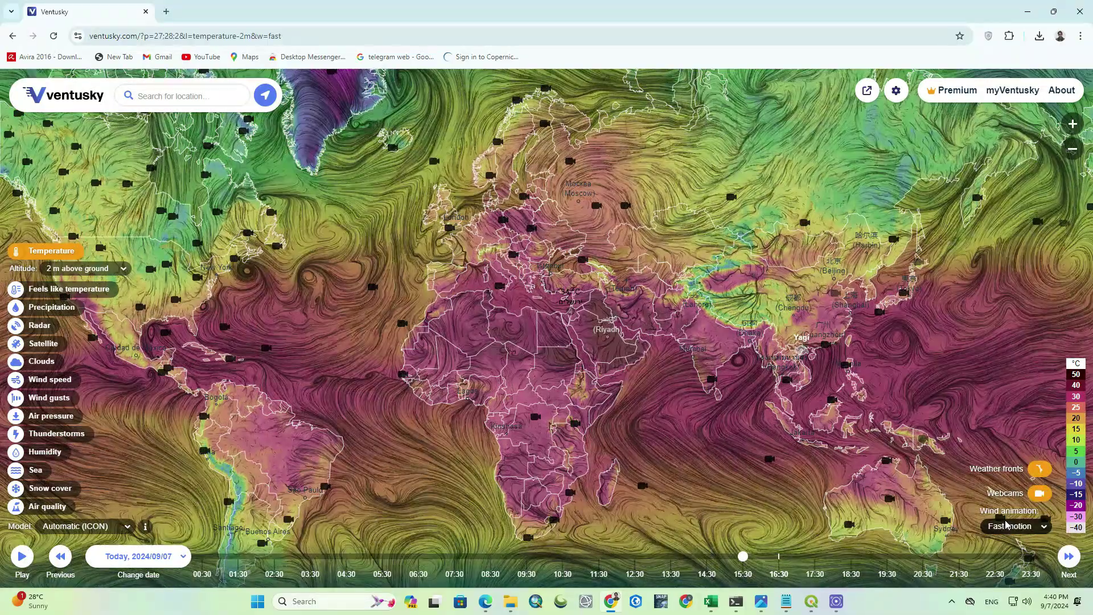
left_click(1008, 526)
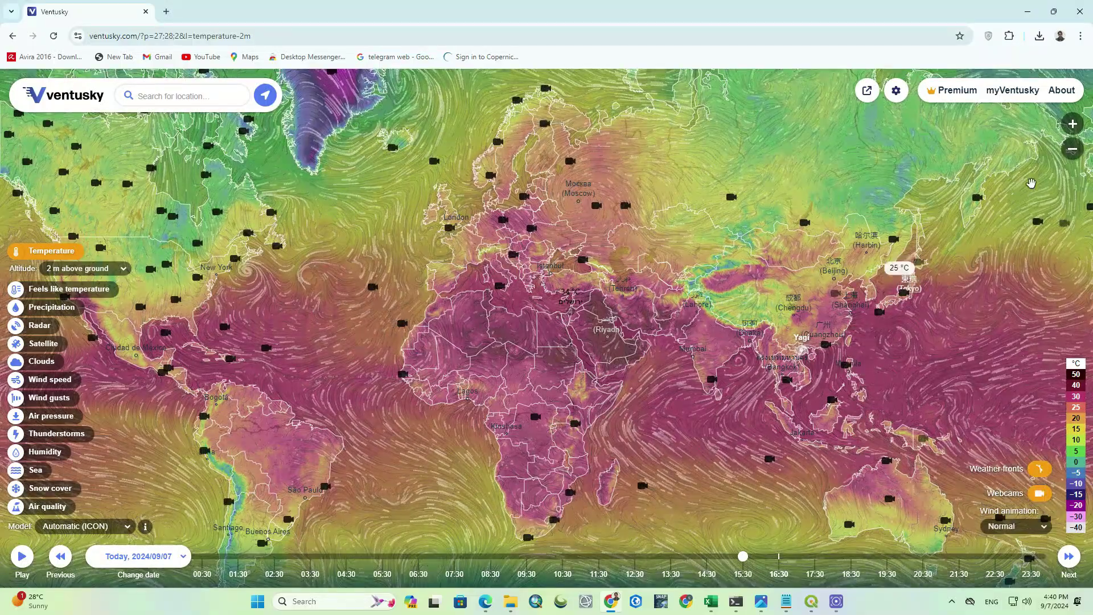
Hide the webcams on a closer view of Europe and the Middle East, and toggle the weather fronts off and on.
left_click(1071, 127)
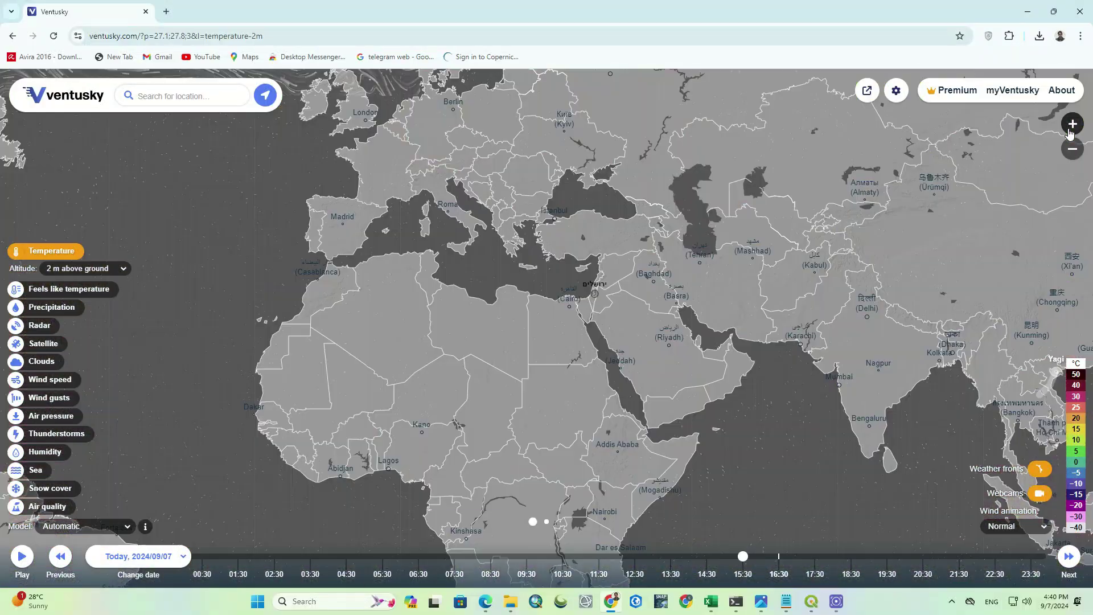
left_click_drag(721, 277, 698, 361)
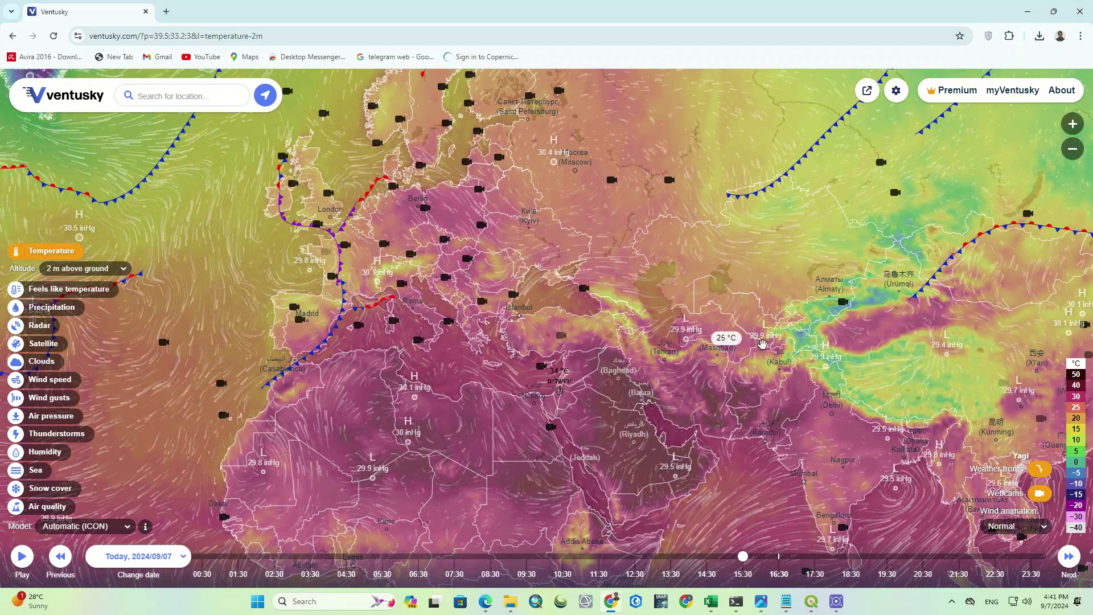
left_click(1040, 495)
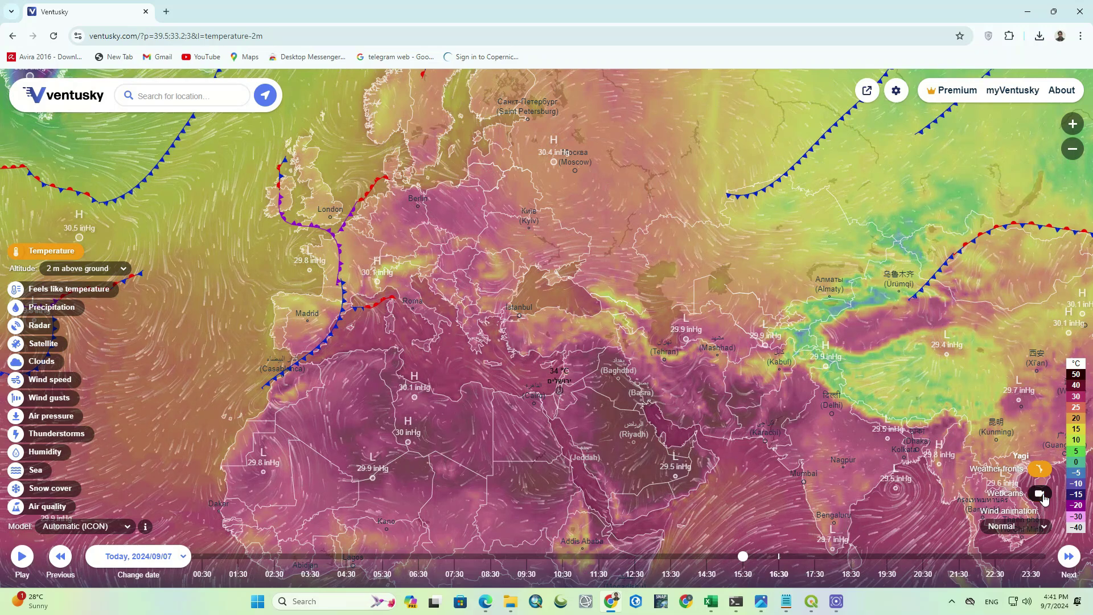
left_click(1040, 470)
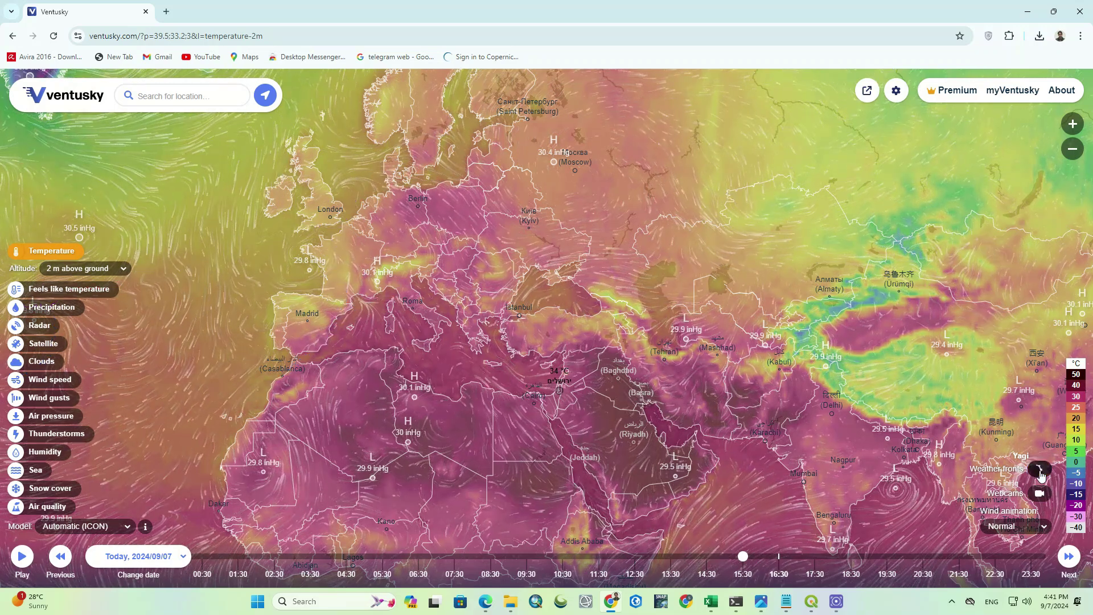
left_click(1040, 470)
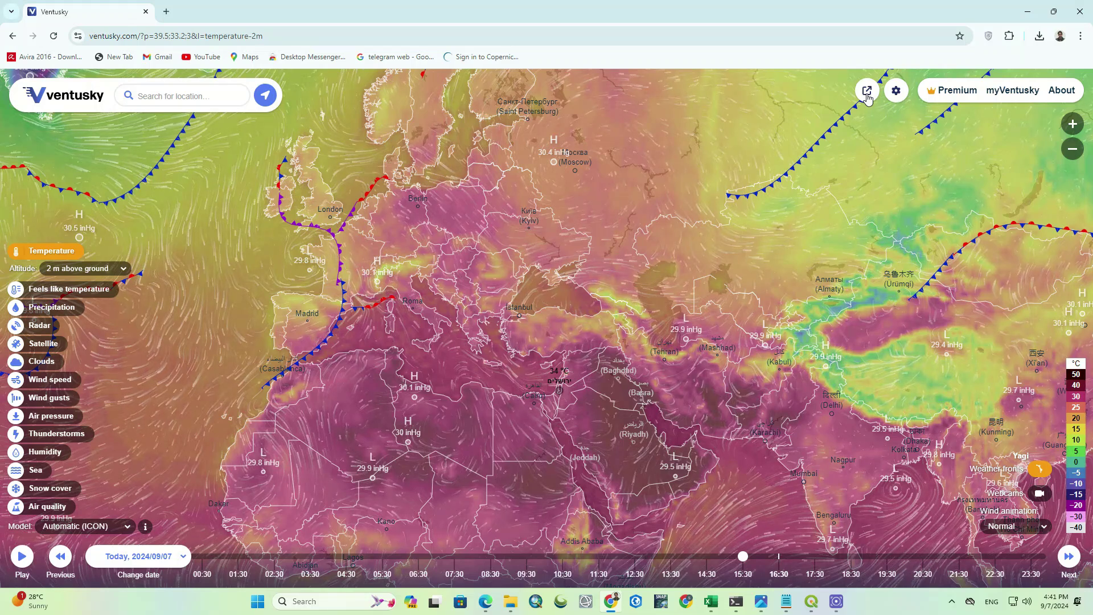
Open the share options for a link, and exclude the active layer from the link and include it again.
left_click(868, 93)
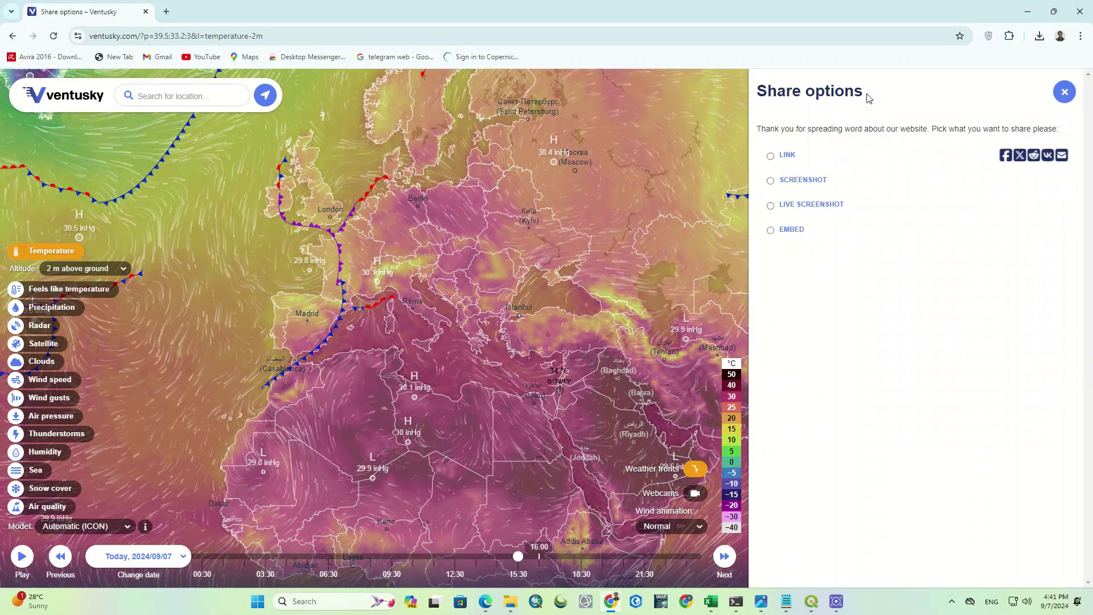
left_click(788, 159)
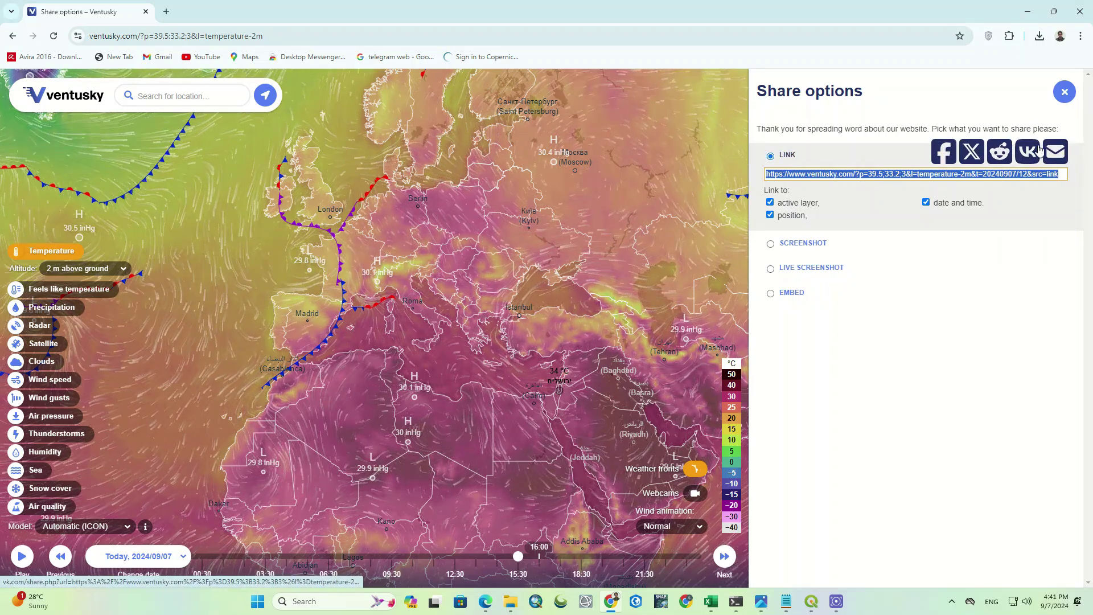
left_click(814, 205)
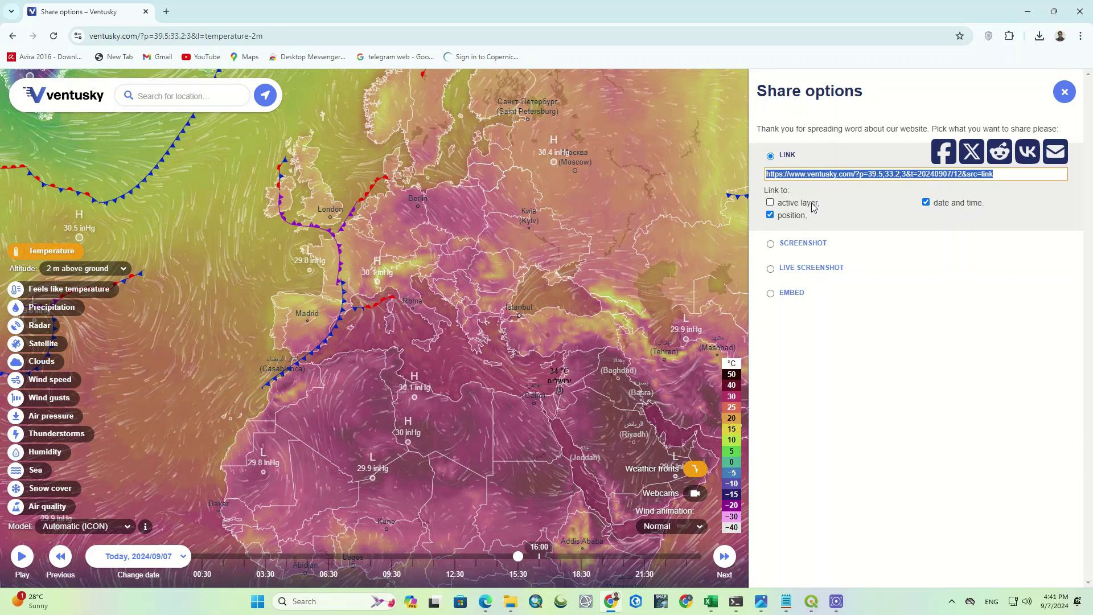
left_click(809, 205)
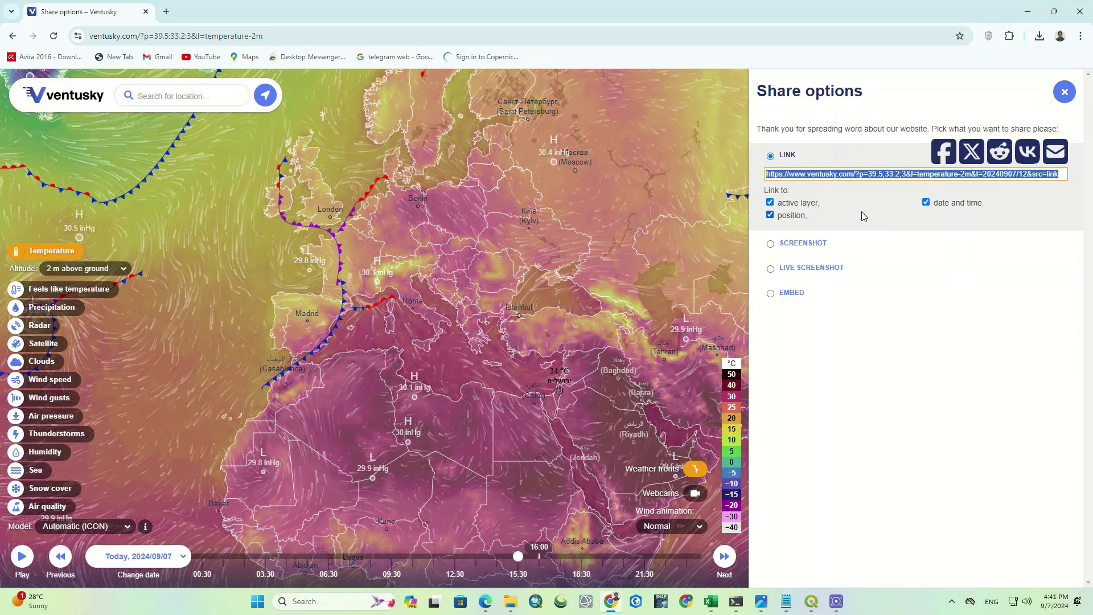
Exclude the date and time from the shared link and include it again.
left_click(926, 203)
left_click(927, 203)
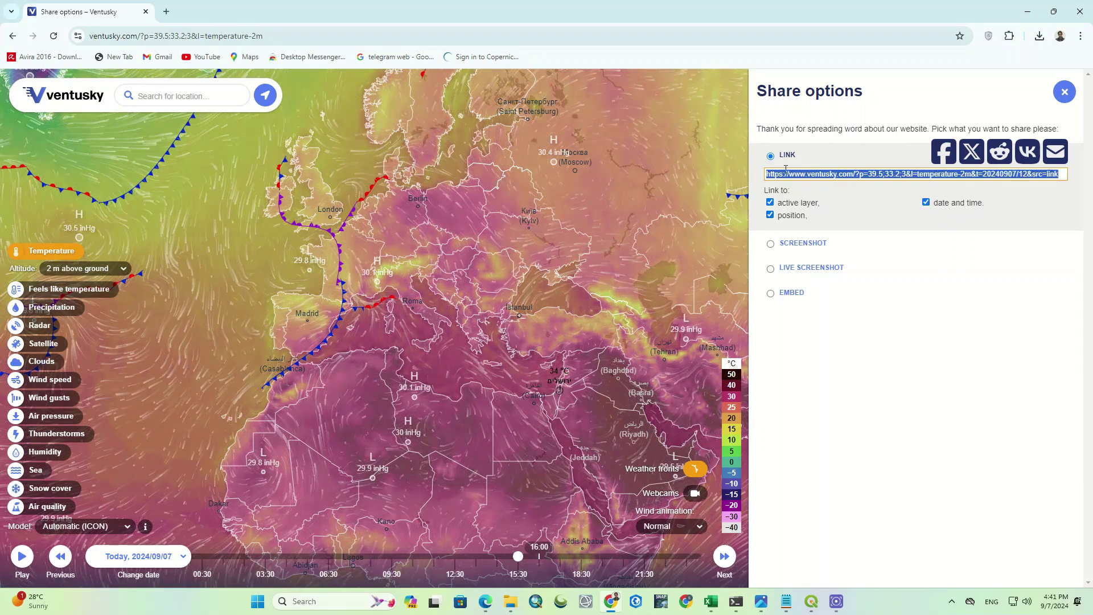
Create a JPEG 95% screenshot of the map centred on Europe, cut to 835 × 470 px with a 16:9 aspect ratio.
left_click(823, 245)
left_click_drag(484, 340, 434, 391)
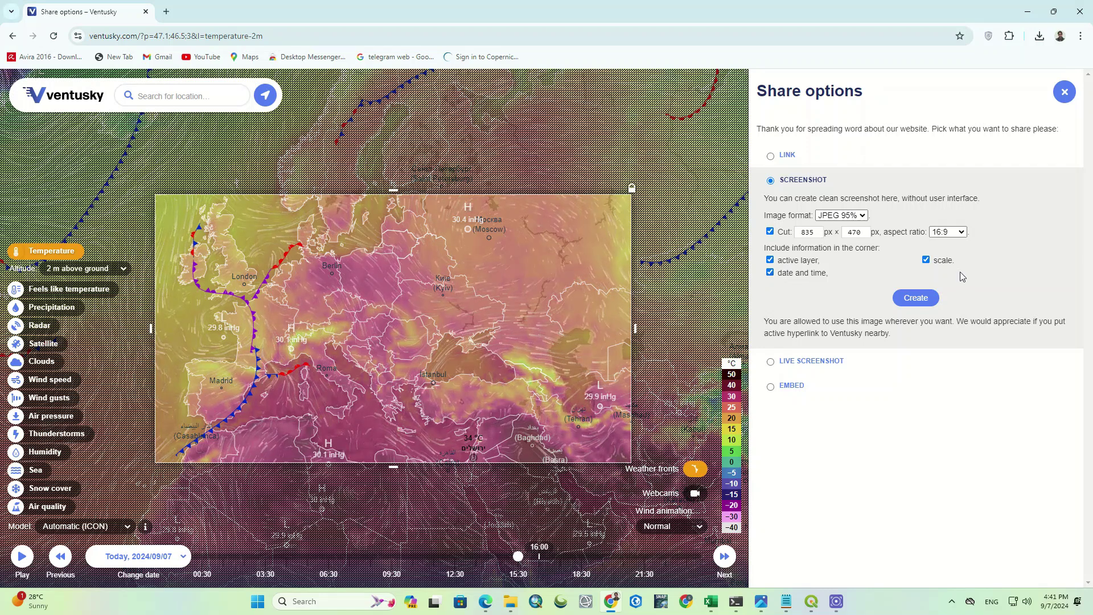
left_click(950, 232)
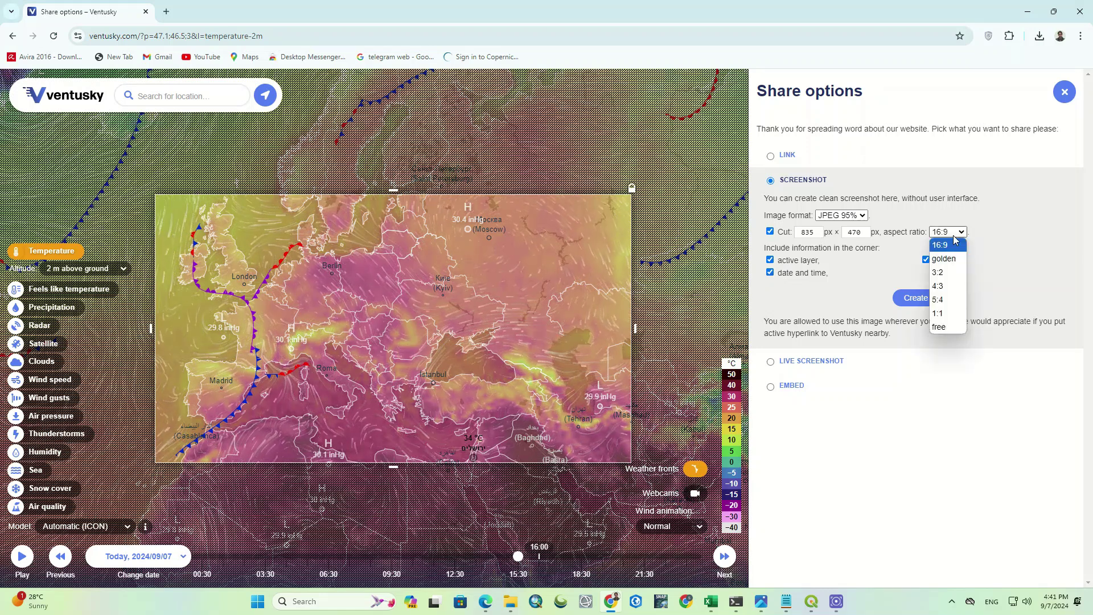
left_click(947, 242)
left_click(920, 303)
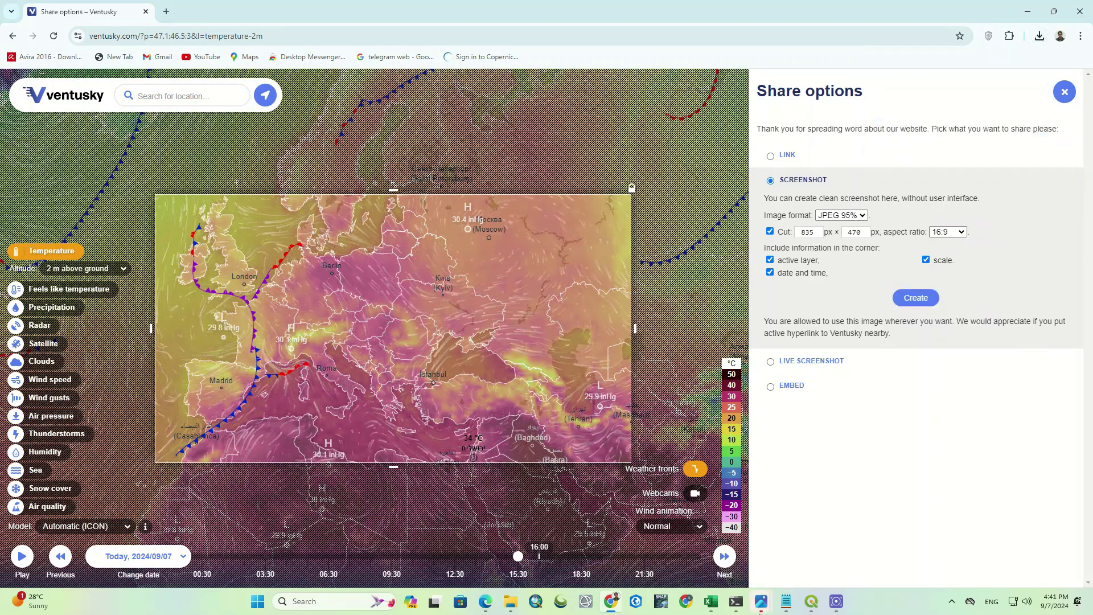
View the created temperature screenshot in the image viewer and close it.
mouse_move(761, 601)
left_click(799, 564)
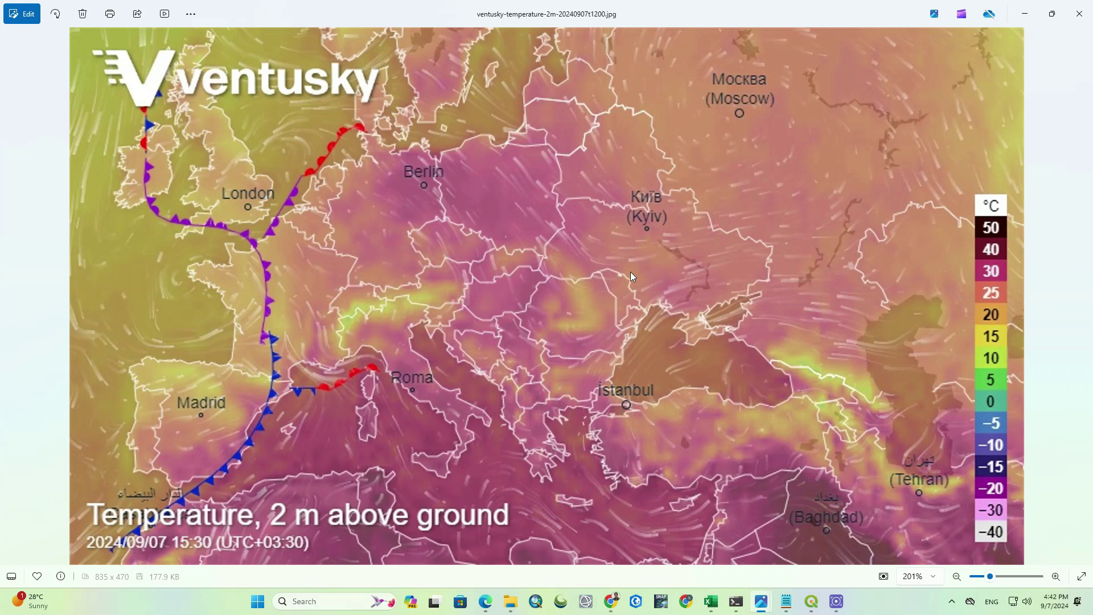
left_click(1079, 13)
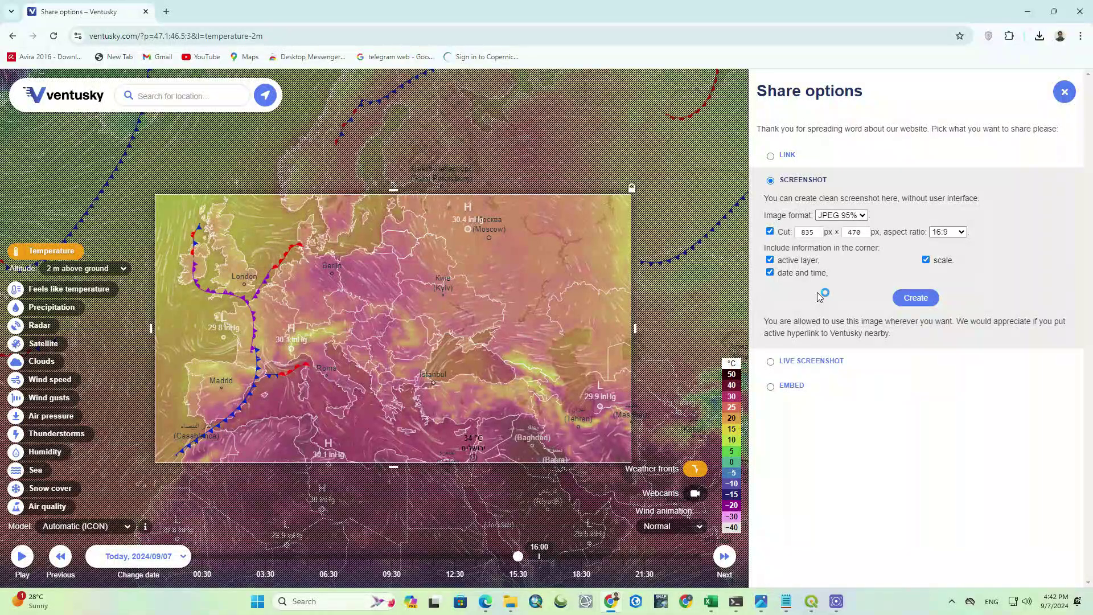
Review the live screenshot options and close the share options.
left_click(810, 363)
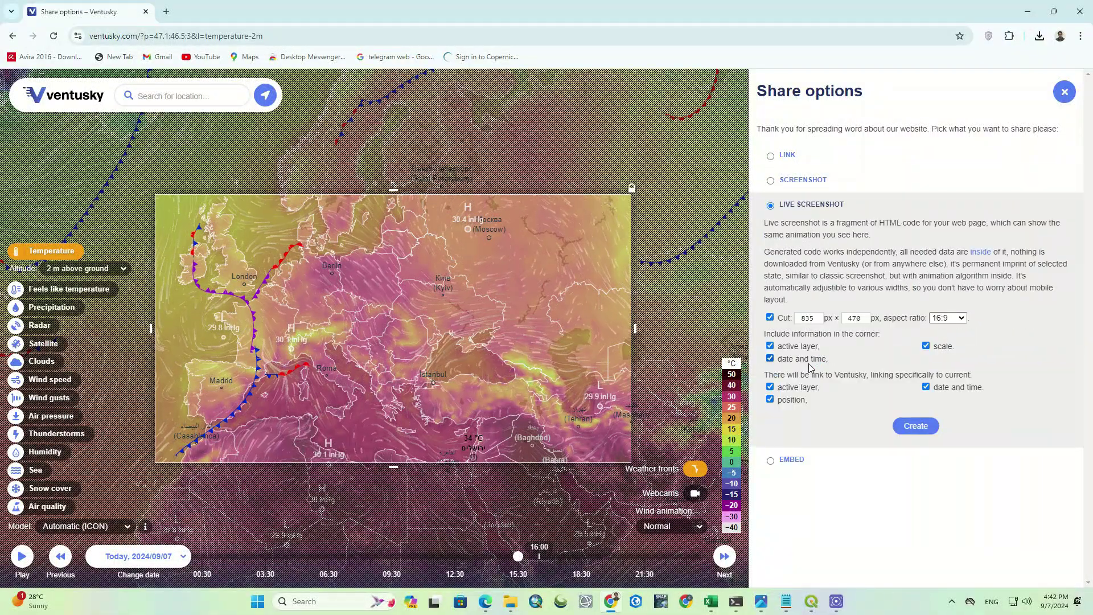
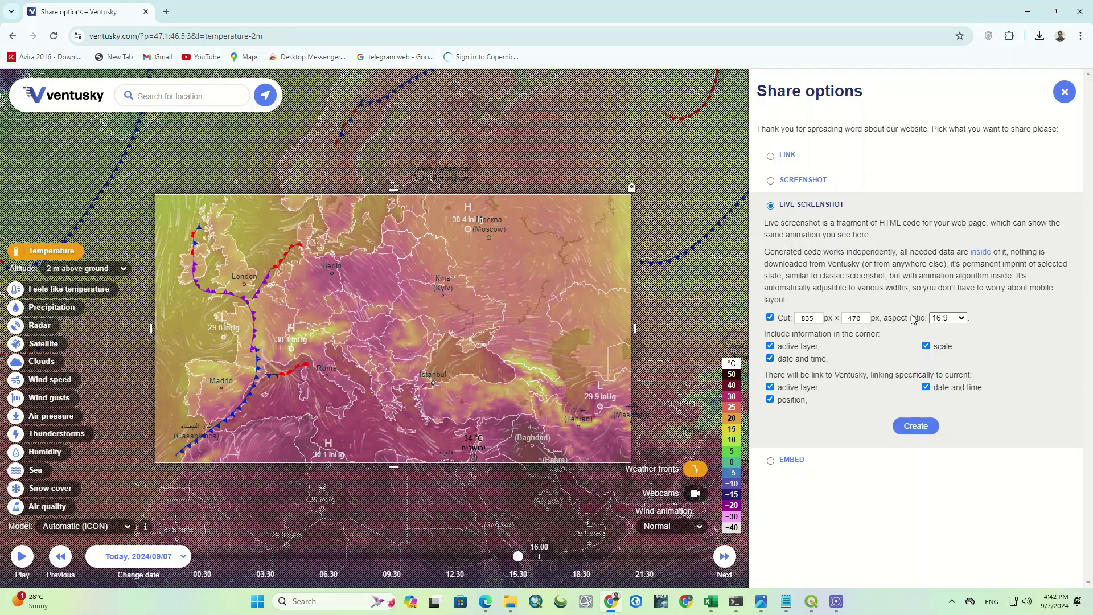
left_click(1064, 92)
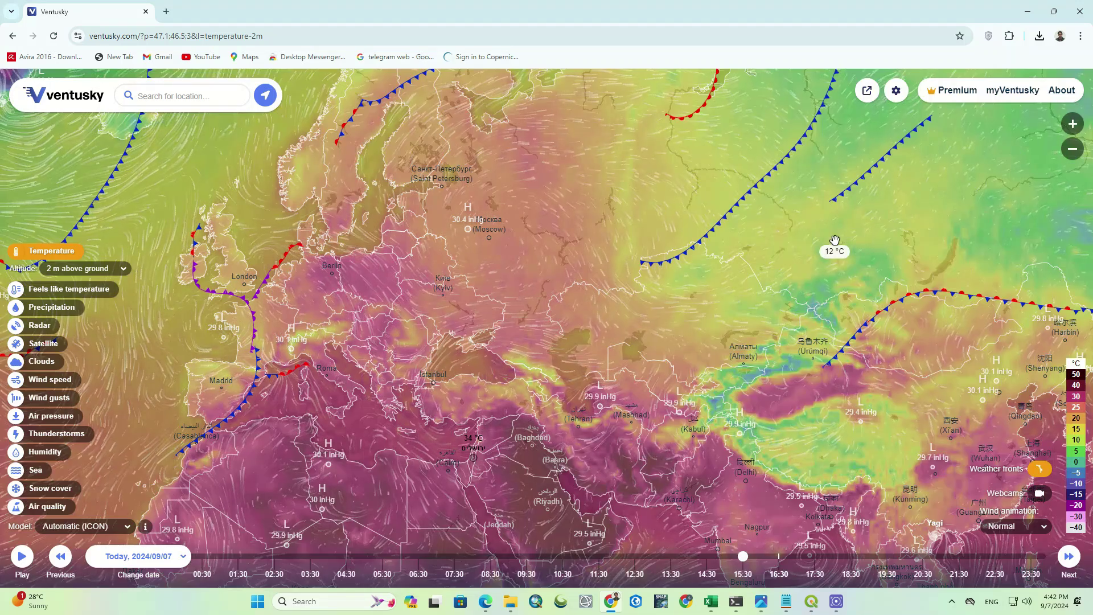
Open the site settings and examine the available global and regional weather models, keeping Automatic.
left_click(896, 92)
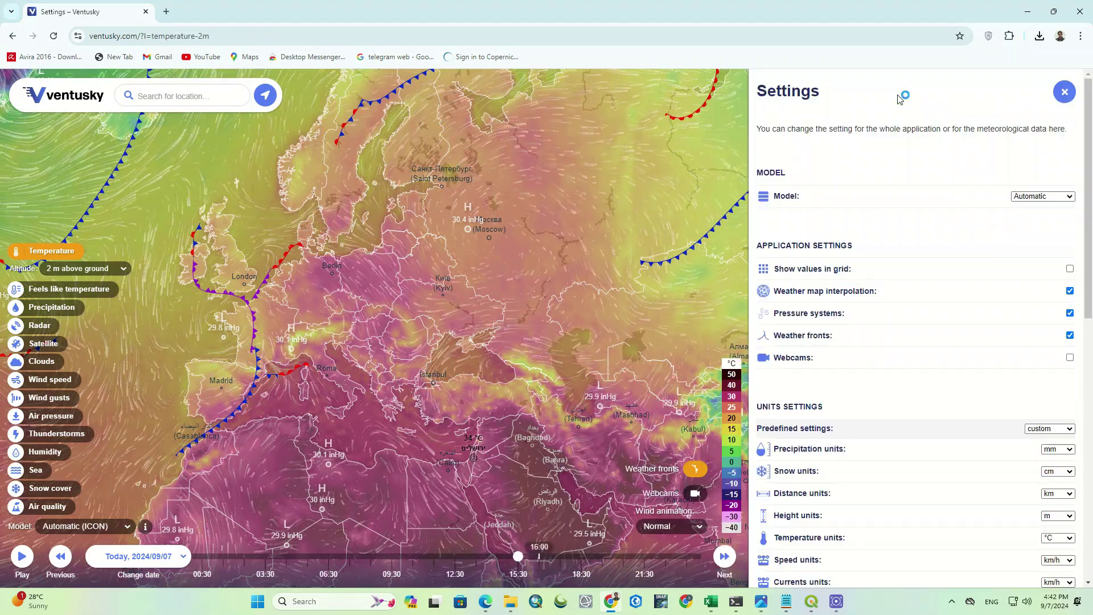
left_click(1042, 196)
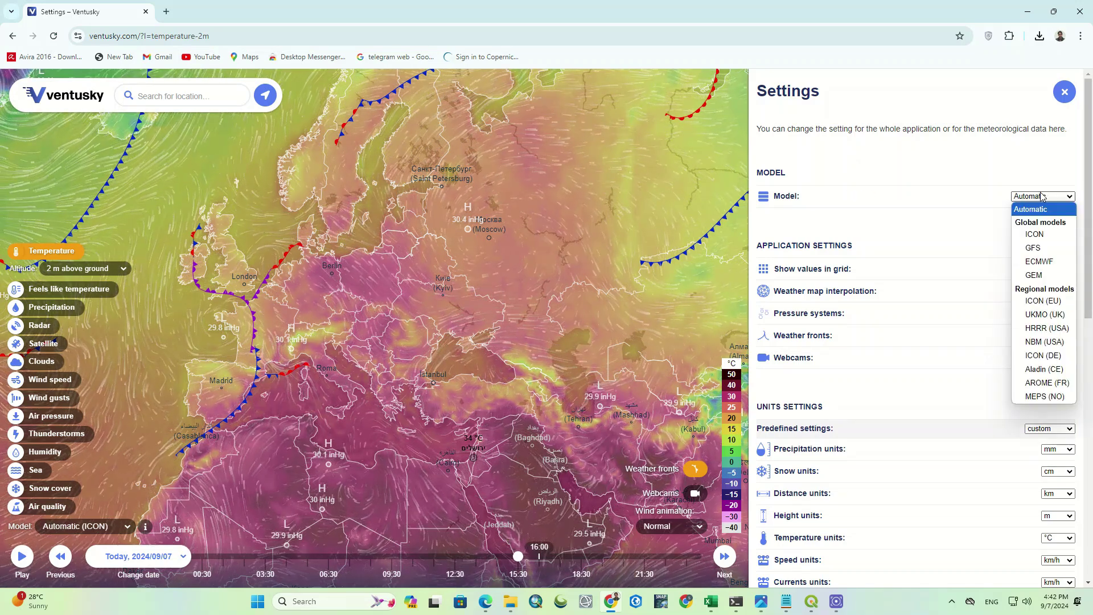
left_click(991, 227)
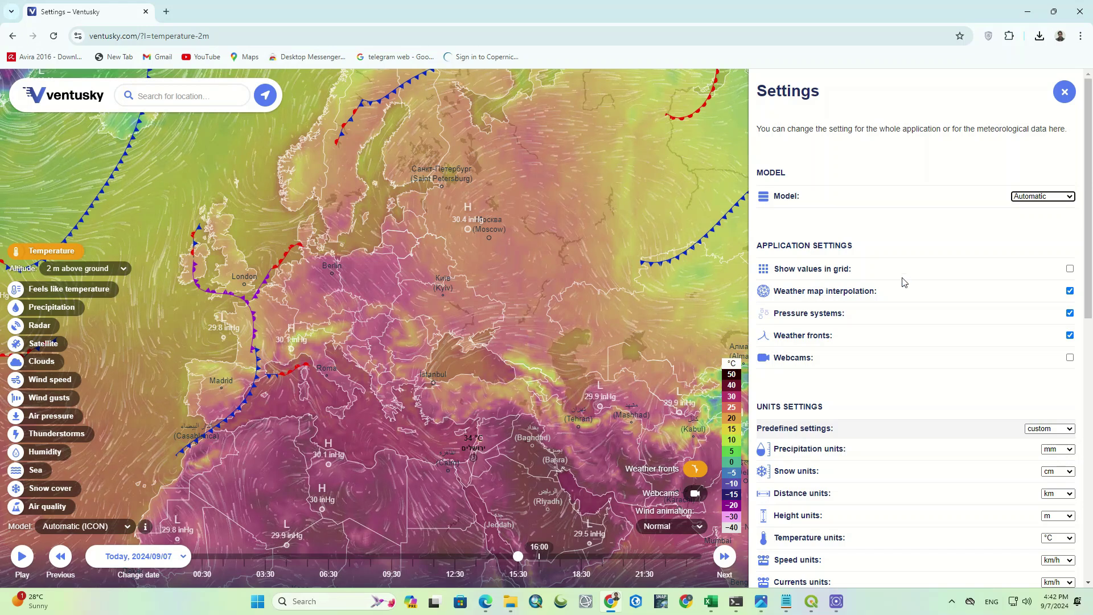
Switch the values in grid on and off, and the weather map interpolation off and on again.
left_click(1070, 269)
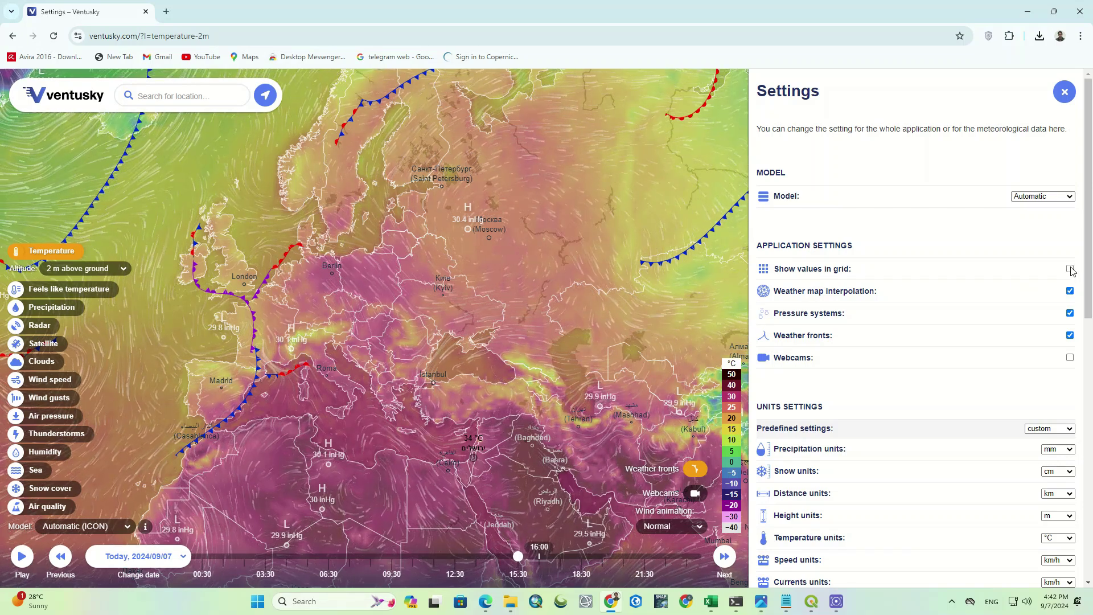
left_click(1071, 270)
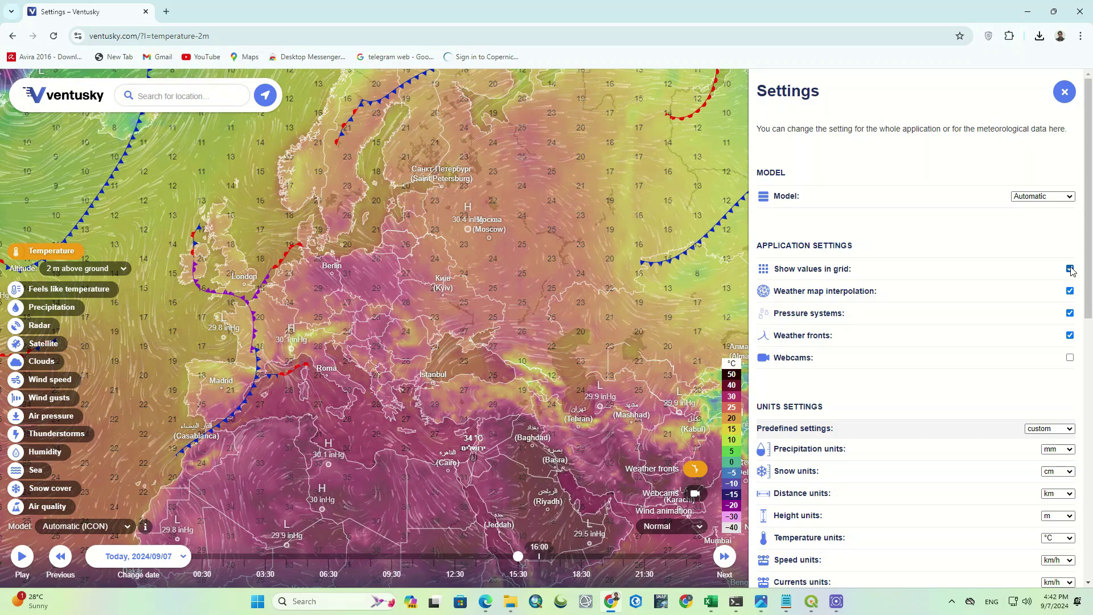
left_click(1070, 270)
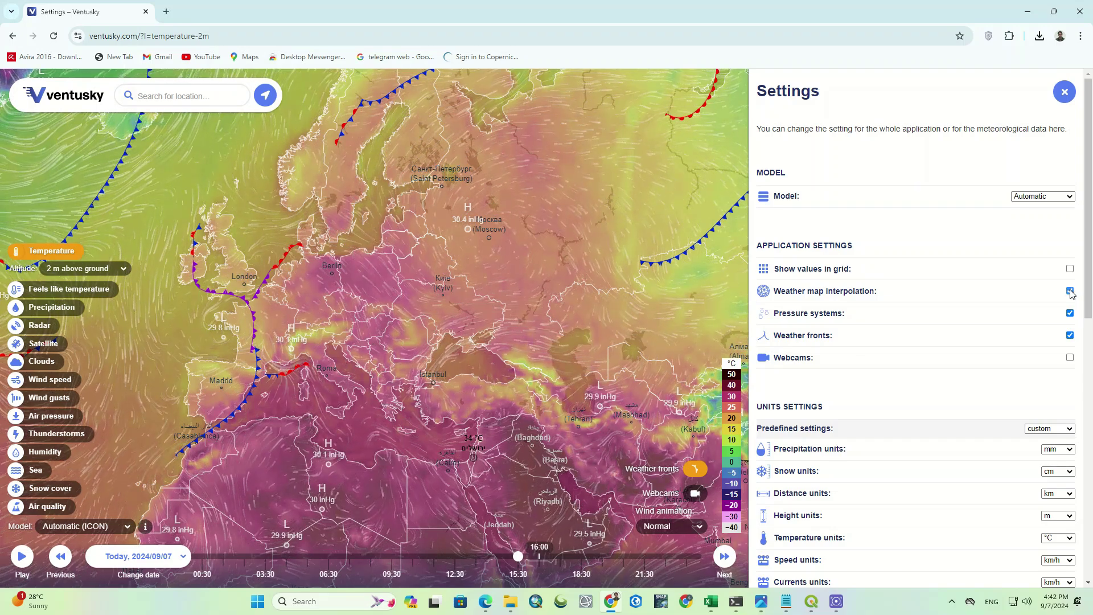
left_click(1070, 291)
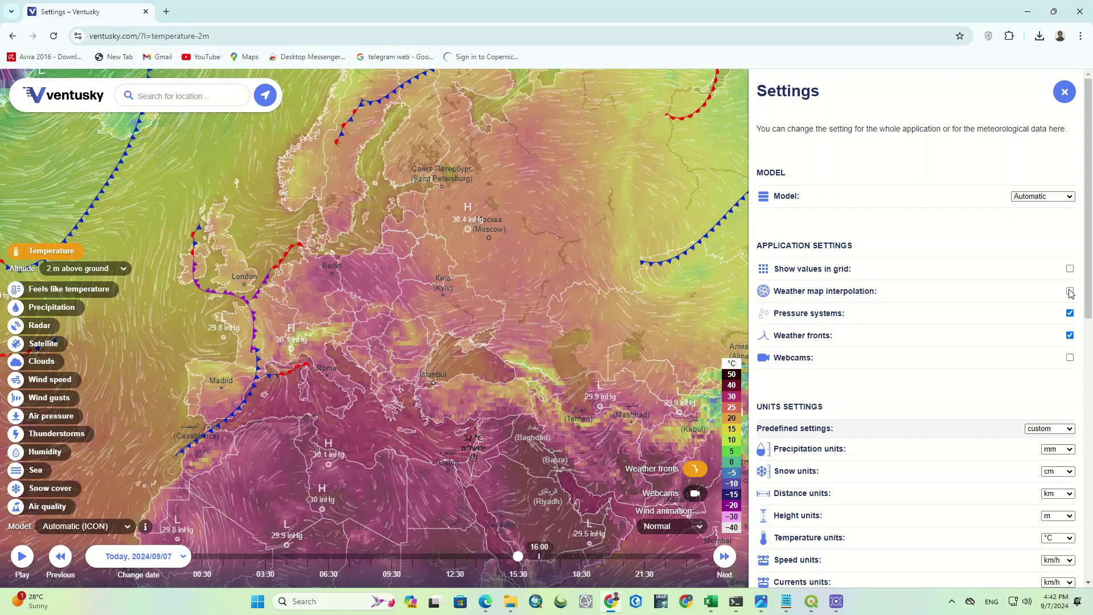
left_click(1070, 292)
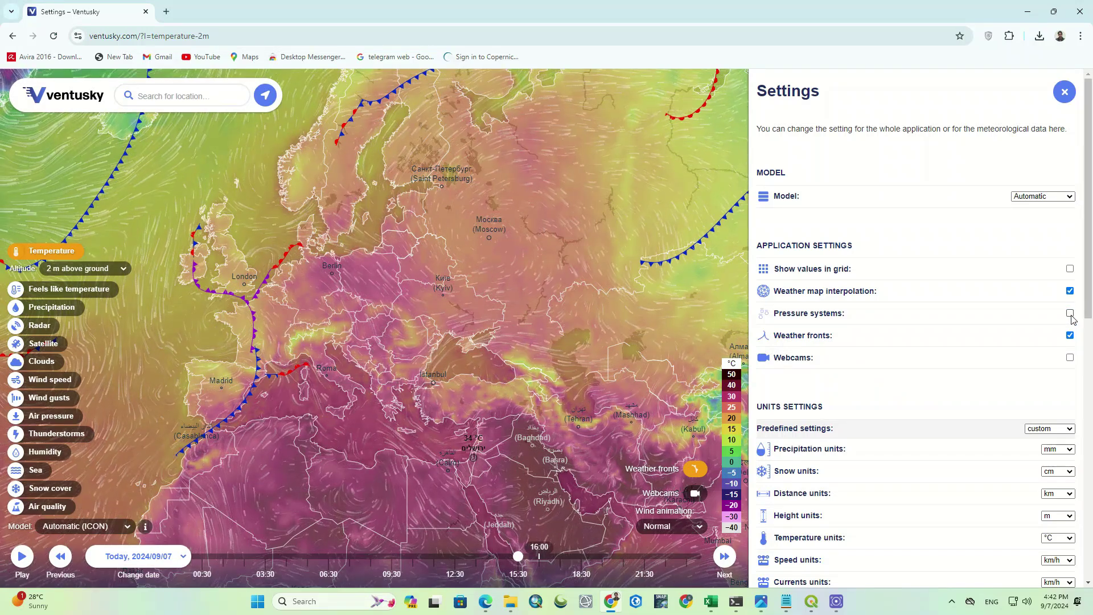
Switch the pressure systems off and on again, and do the same with the weather fronts in the settings.
left_click(1070, 314)
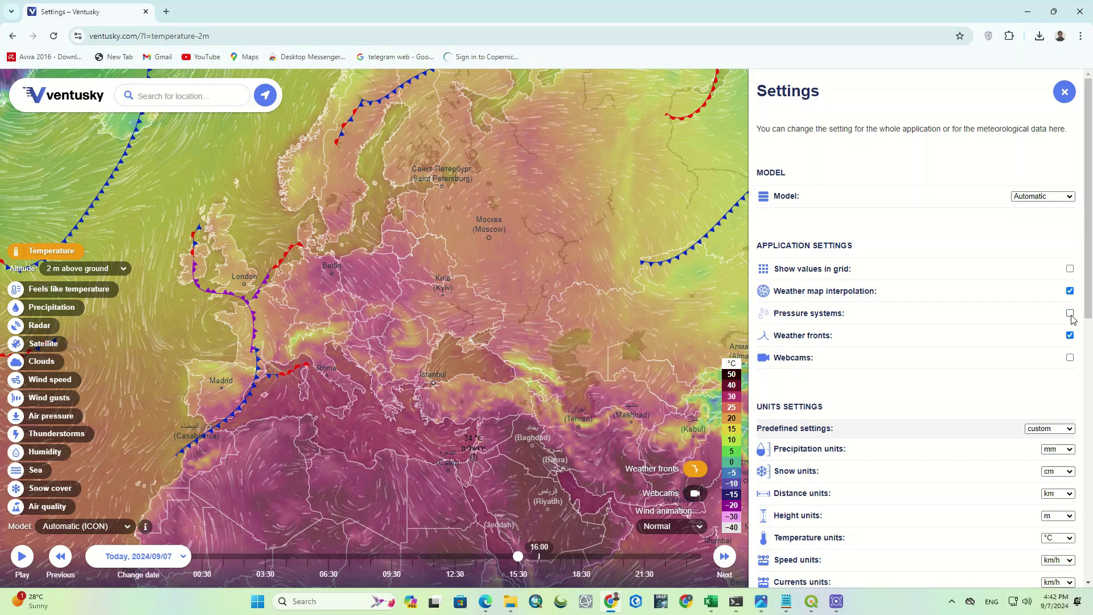
left_click(1071, 314)
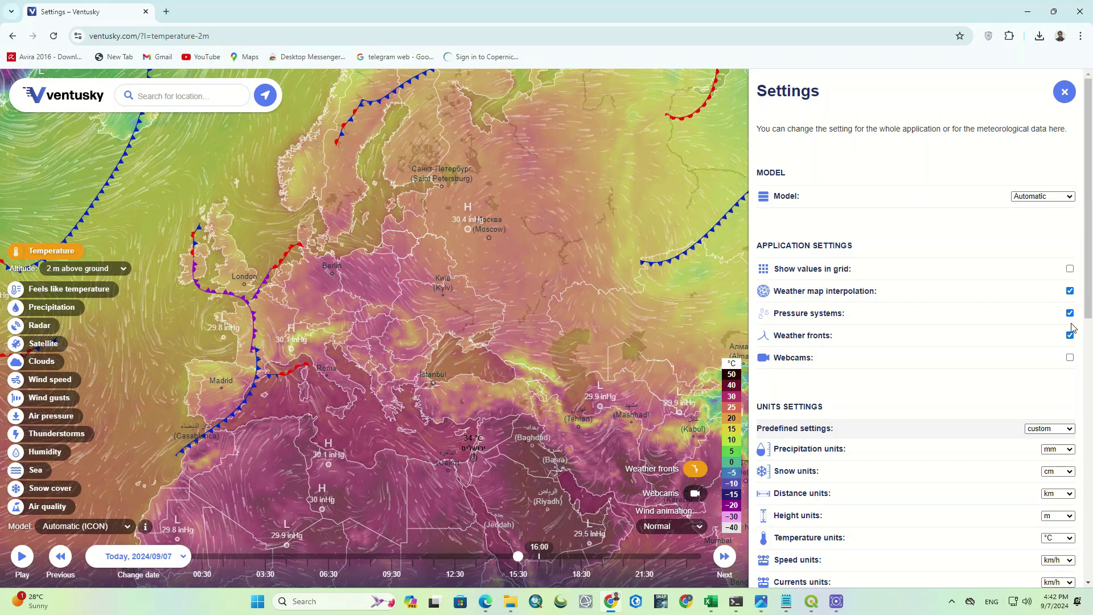
left_click(1070, 336)
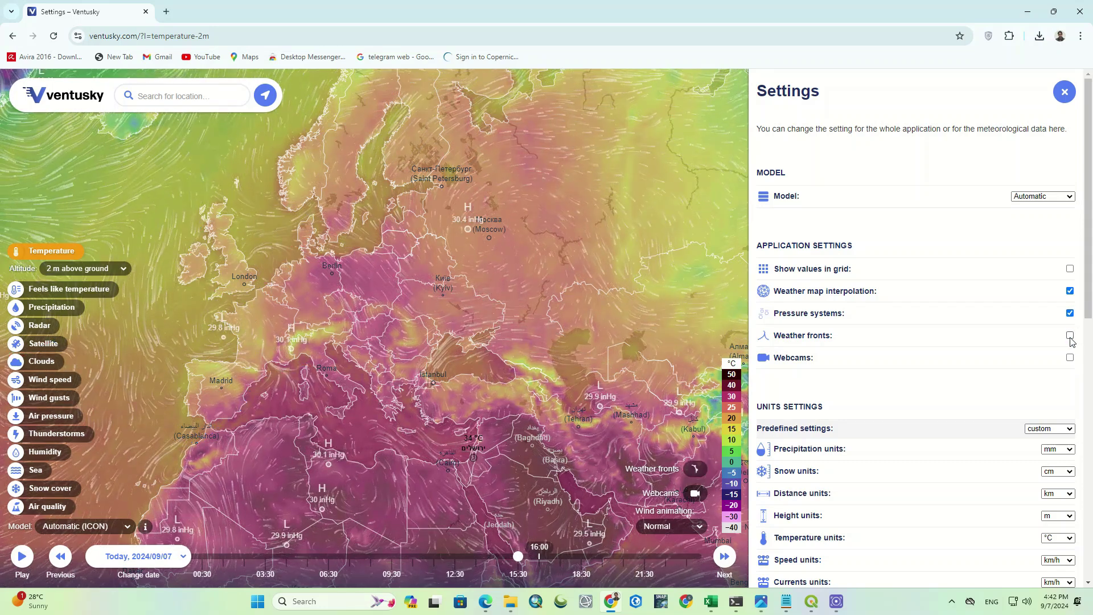
left_click(1071, 336)
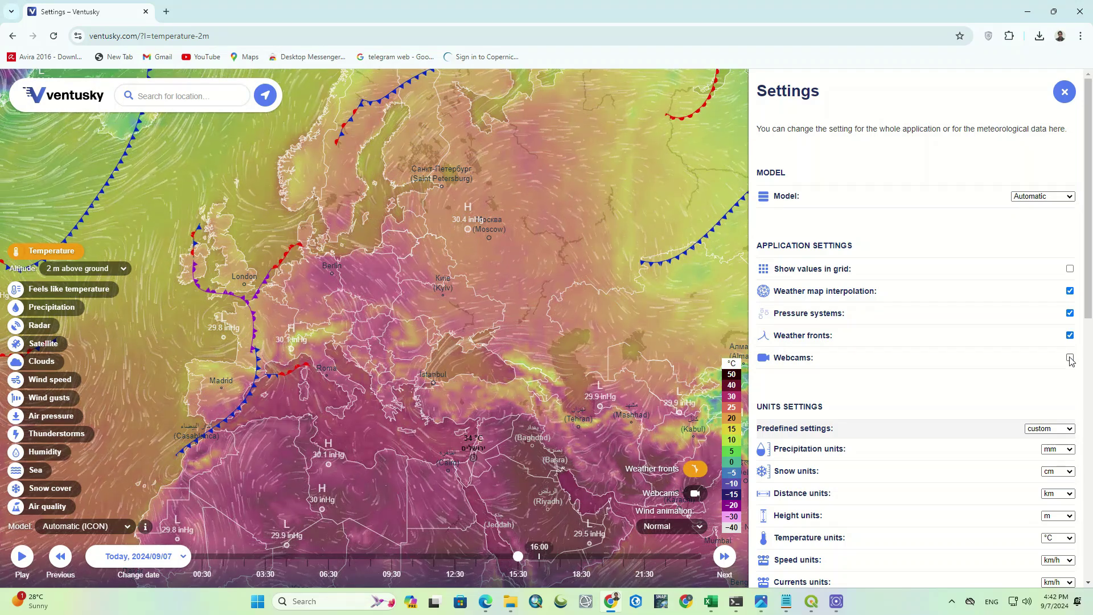
Examine the predefined unit sets and the precipitation unit choices, keeping custom and mm.
scroll(1013, 349, "down", 3)
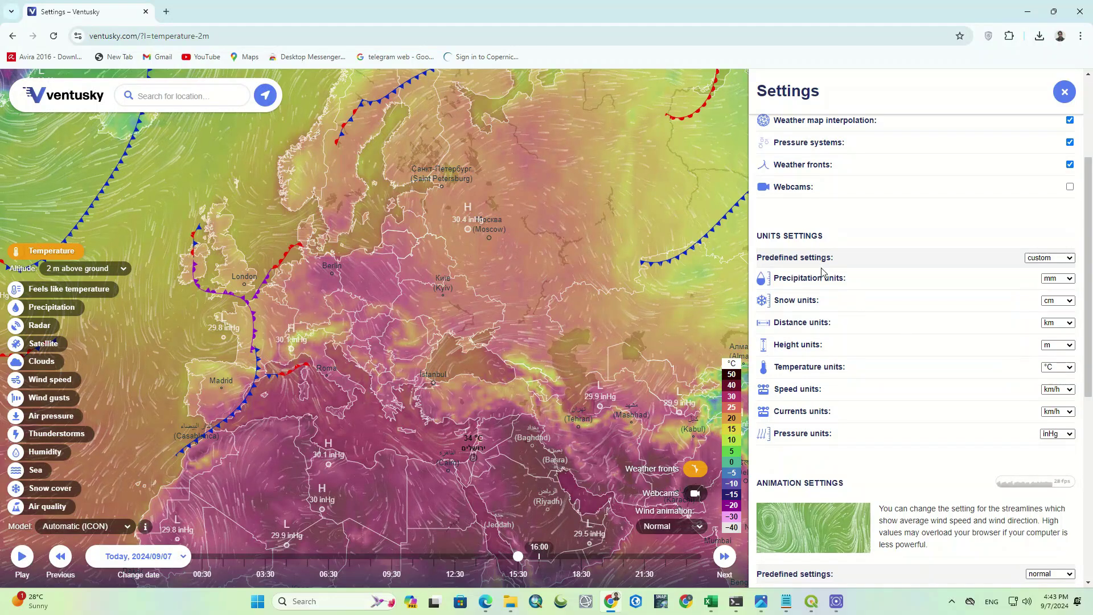
left_click(1049, 258)
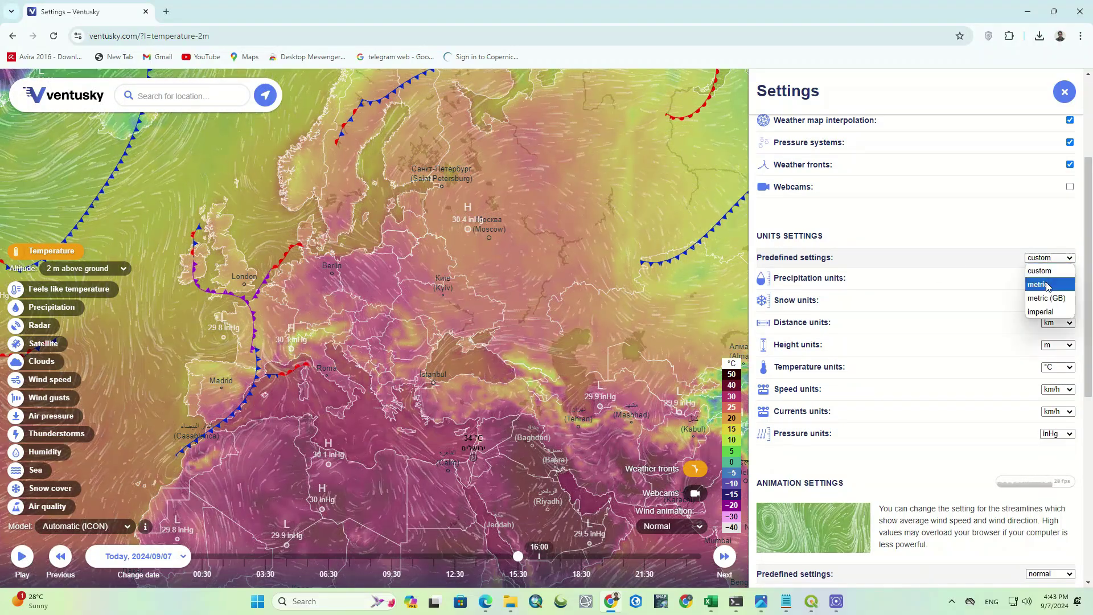
left_click(1032, 238)
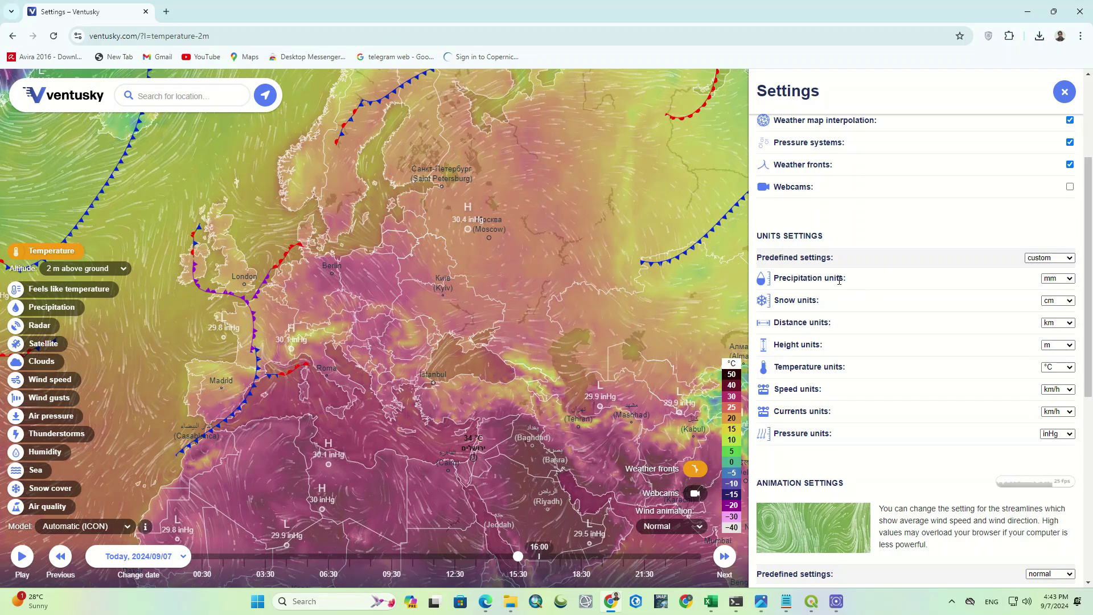
left_click(1061, 286)
left_click(1058, 304)
left_click(1057, 288)
left_click(1054, 290)
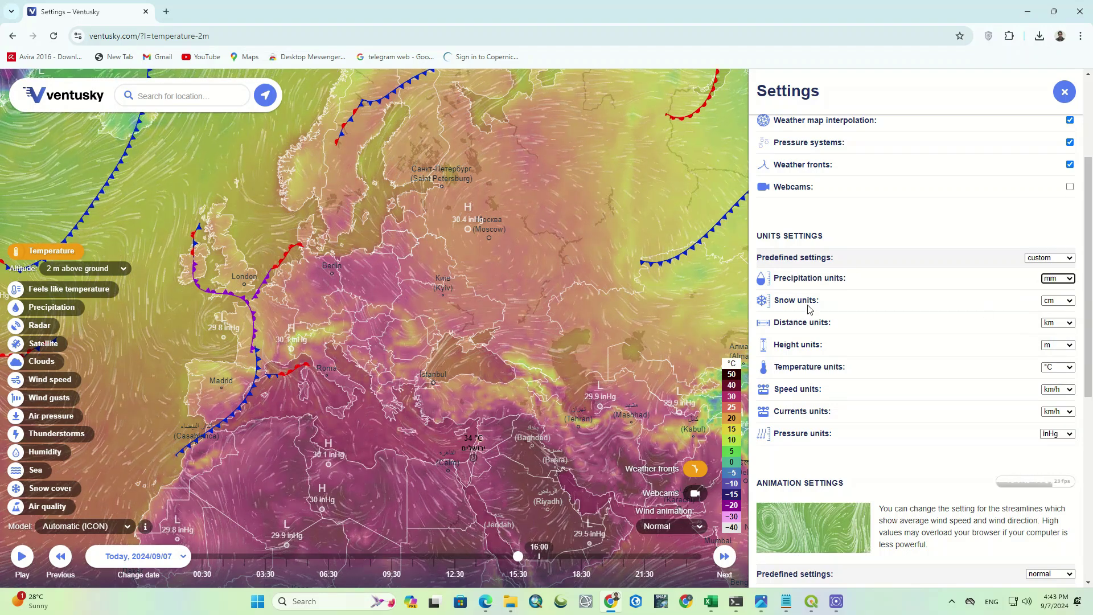
Examine the unit choices for snow, distance and height, keeping cm, km and m.
left_click(1058, 301)
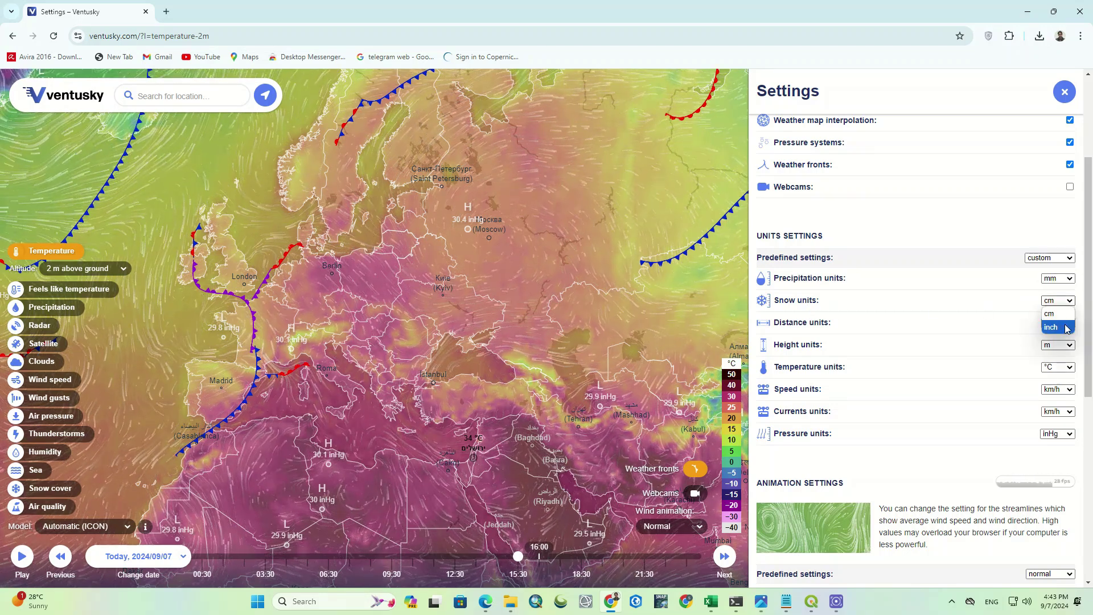
left_click(1063, 326)
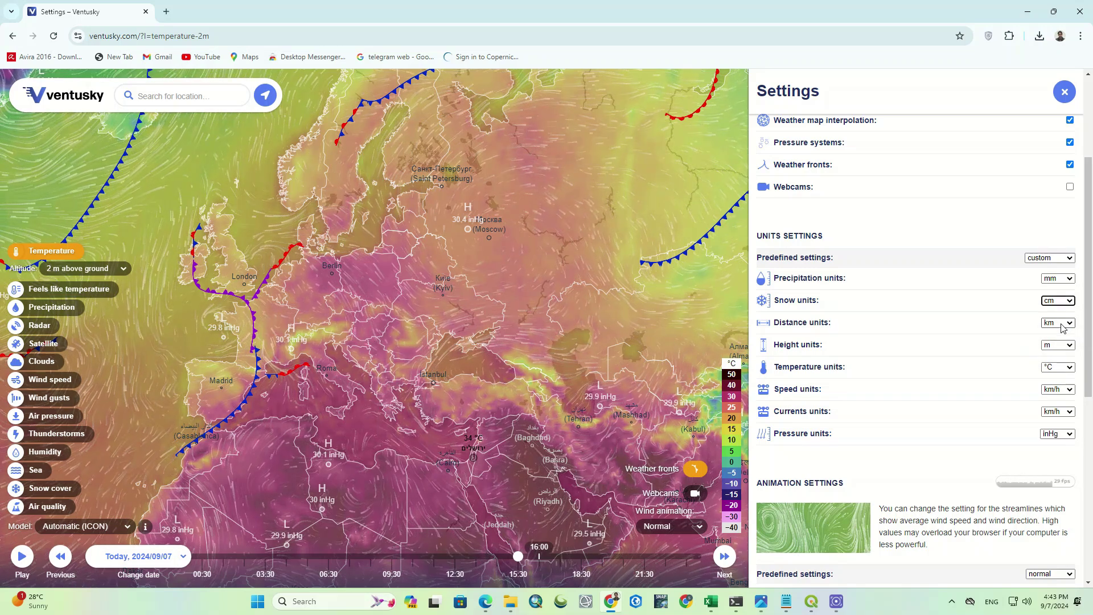
left_click(1063, 328)
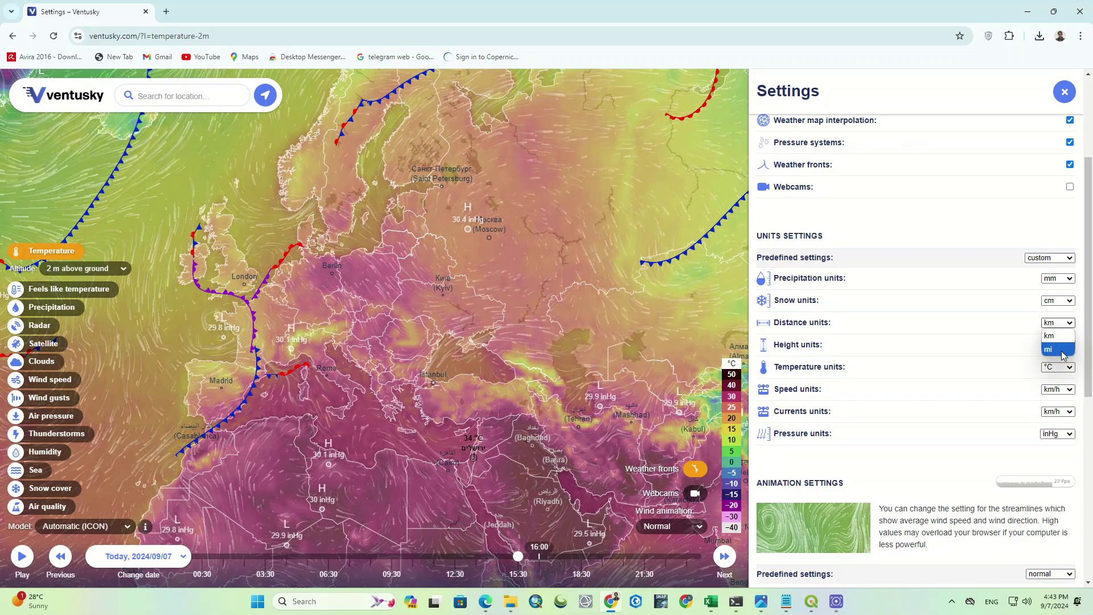
left_click(1064, 350)
left_click(1065, 348)
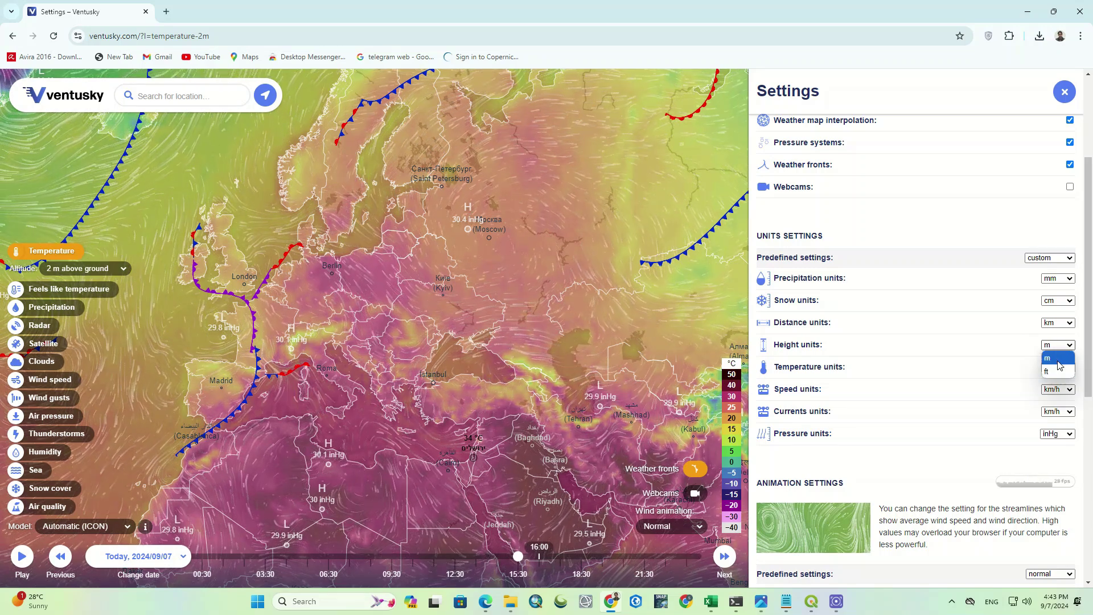
left_click(1060, 361)
Examine the unit choices for temperature and speed, keeping °C and km/h.
left_click(1060, 371)
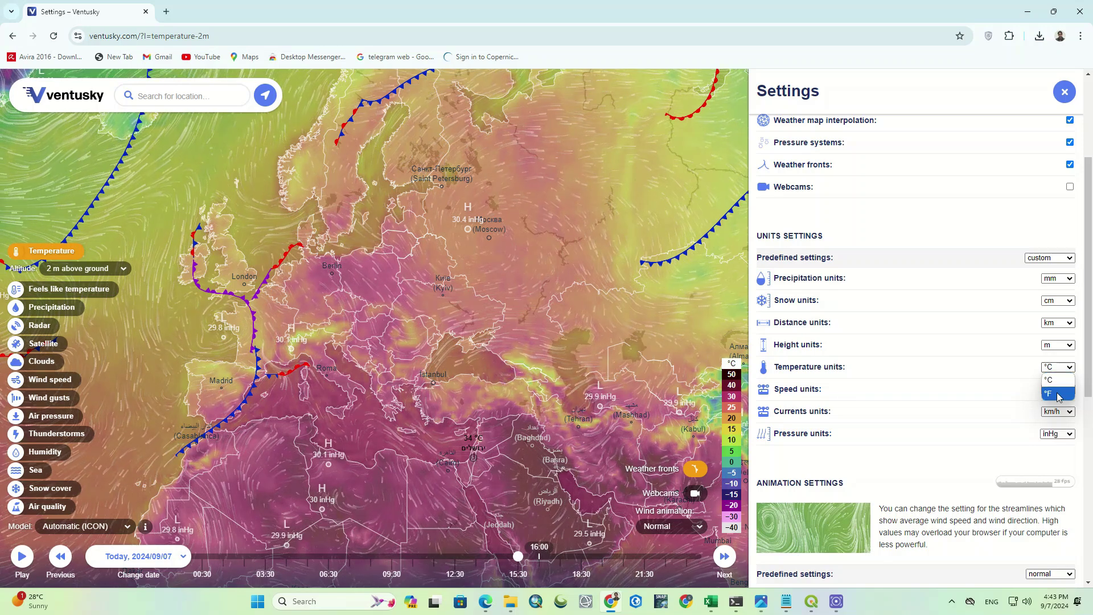
left_click(1059, 382)
left_click(1056, 390)
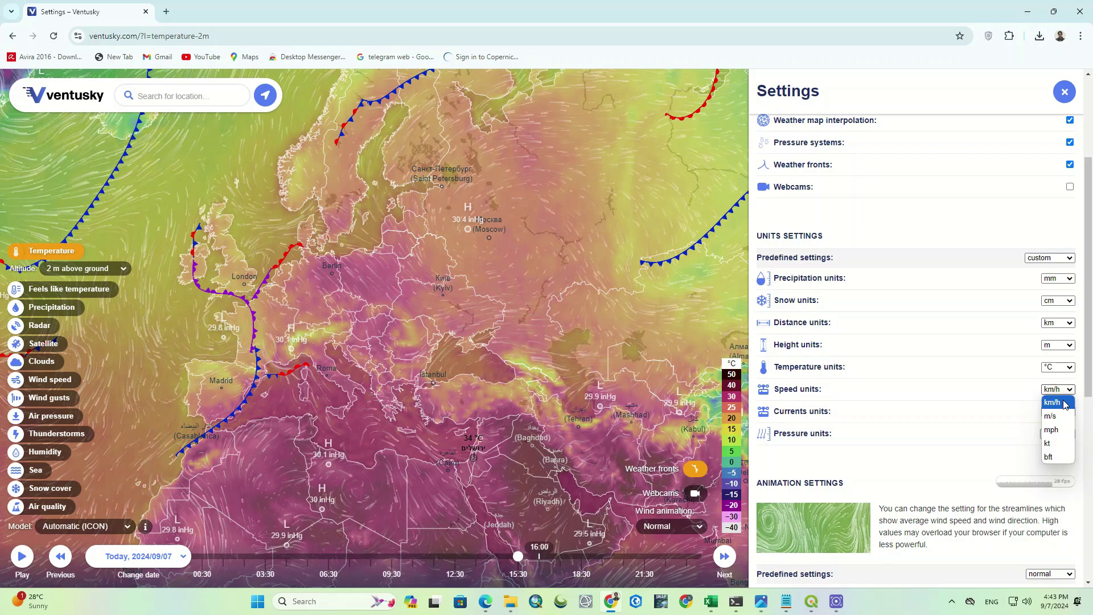
left_click(1066, 405)
Switch the animation's predefined setting from normal to strong and back to normal.
scroll(931, 471, "down", 2)
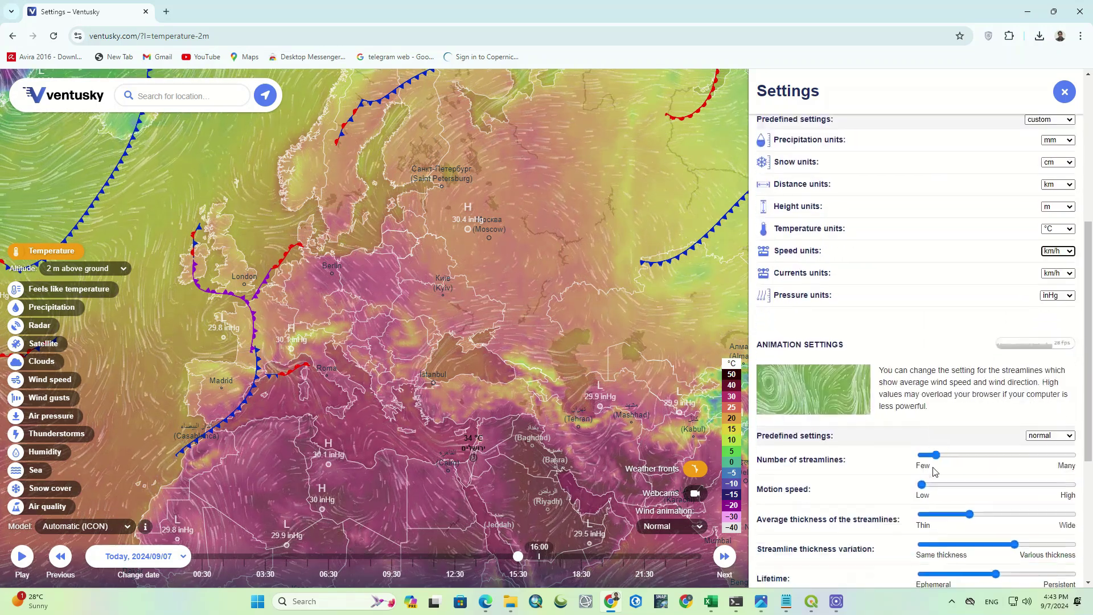
scroll(934, 471, "down", 2)
scroll(888, 410, "down", 2)
scroll(871, 385, "up", 1)
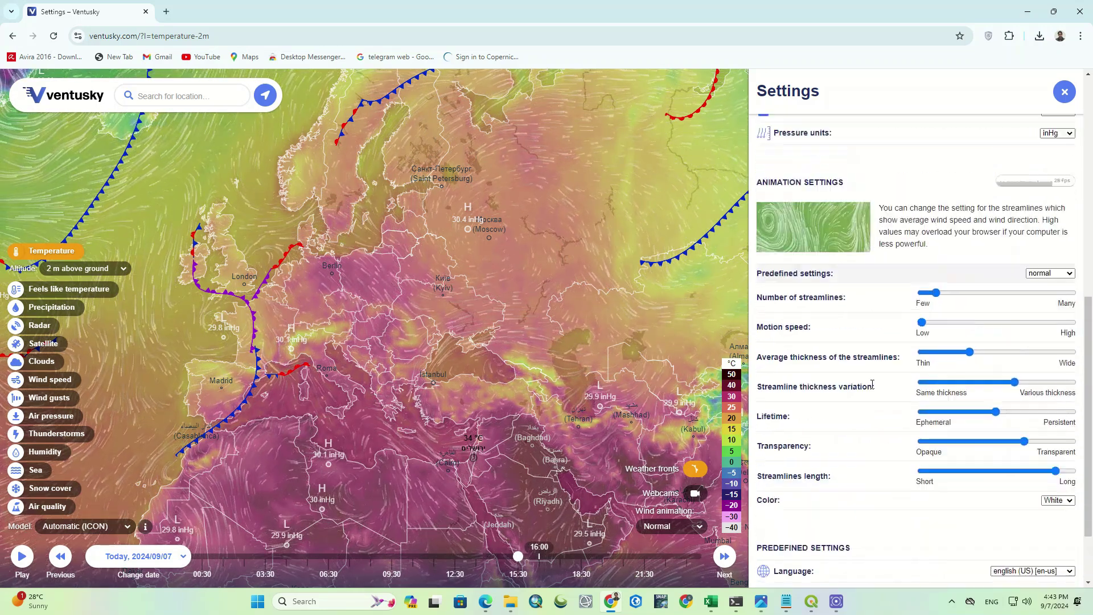
scroll(874, 370, "up", 1)
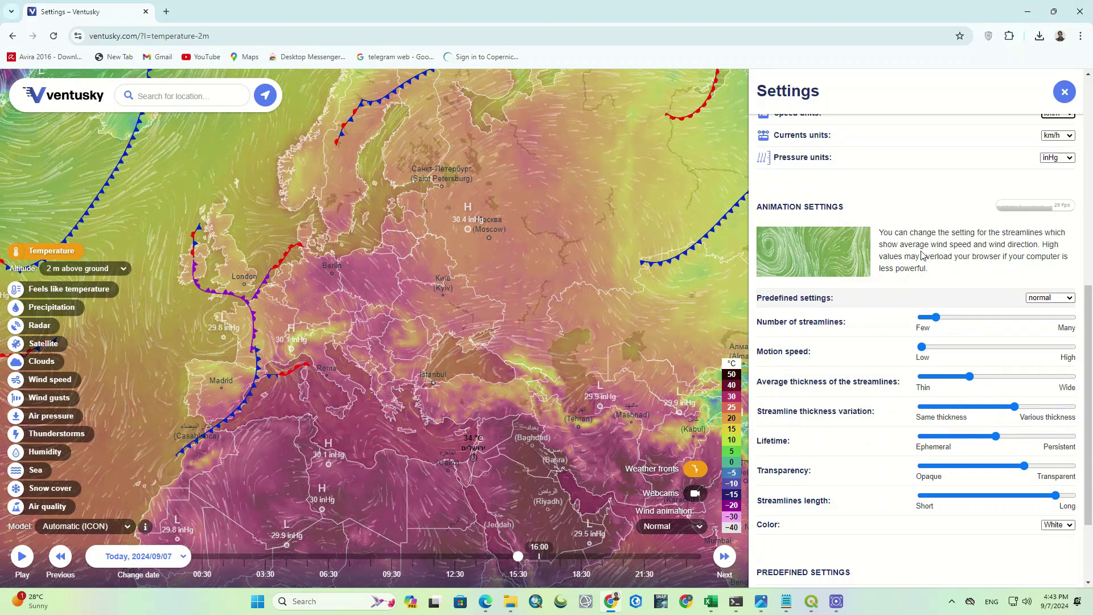
left_click(1064, 299)
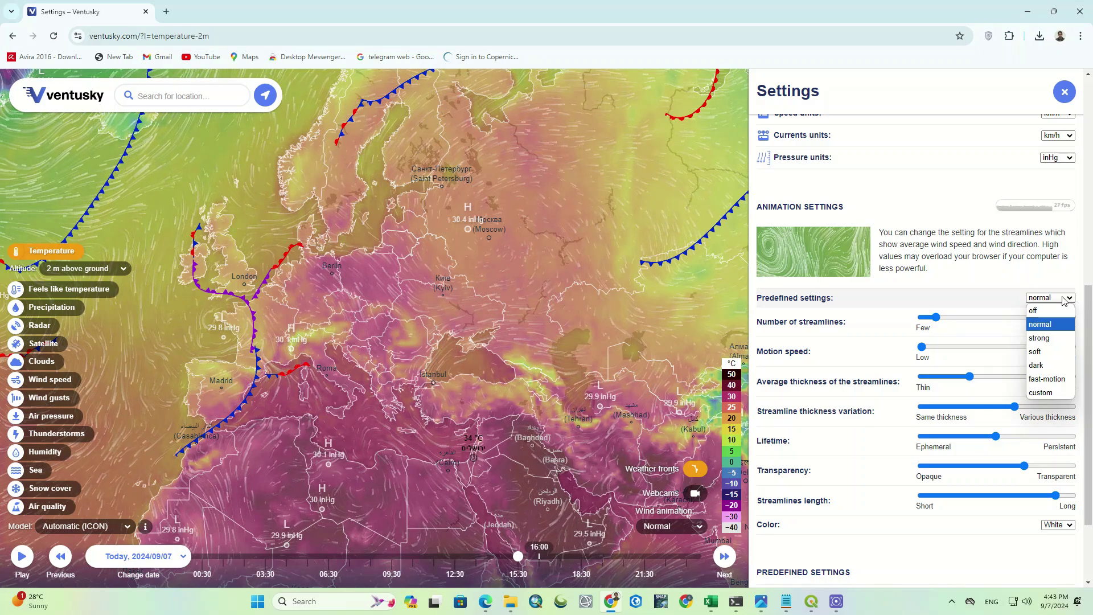
left_click(1048, 337)
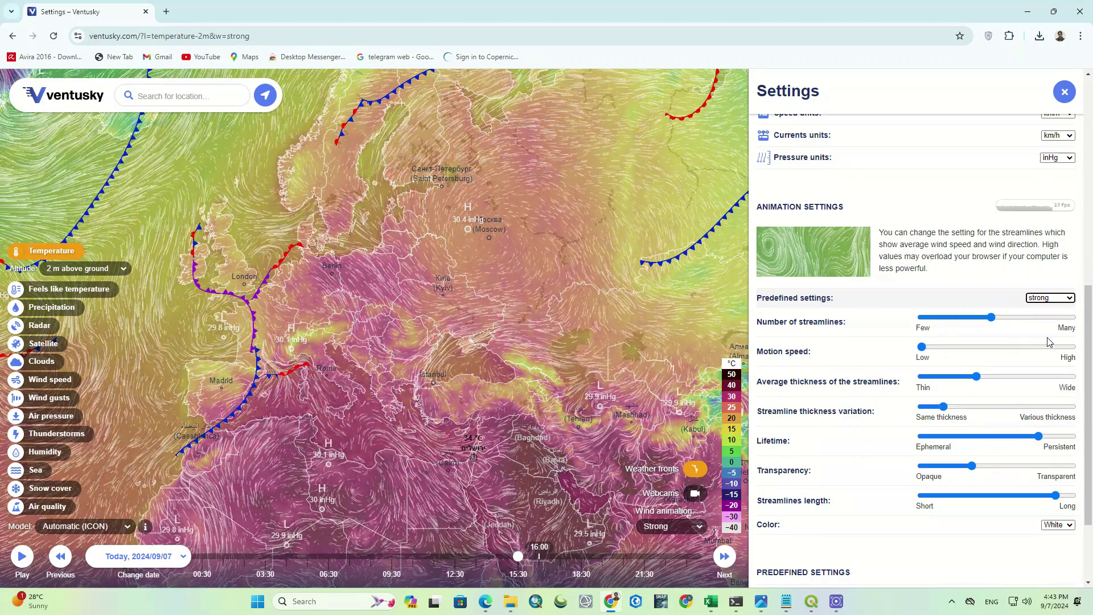
left_click(1064, 299)
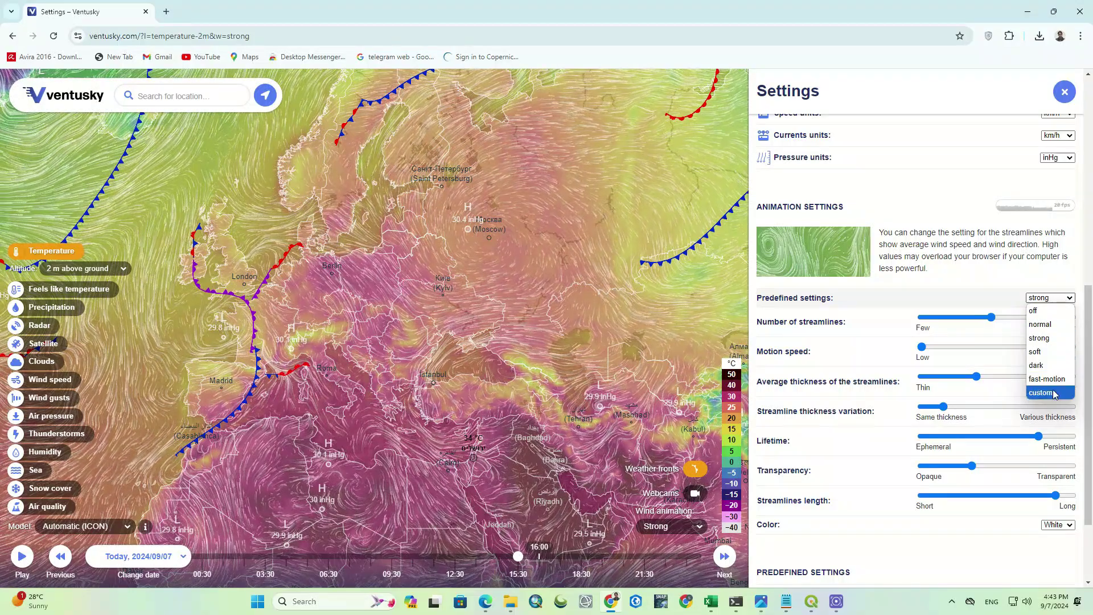
left_click(1056, 330)
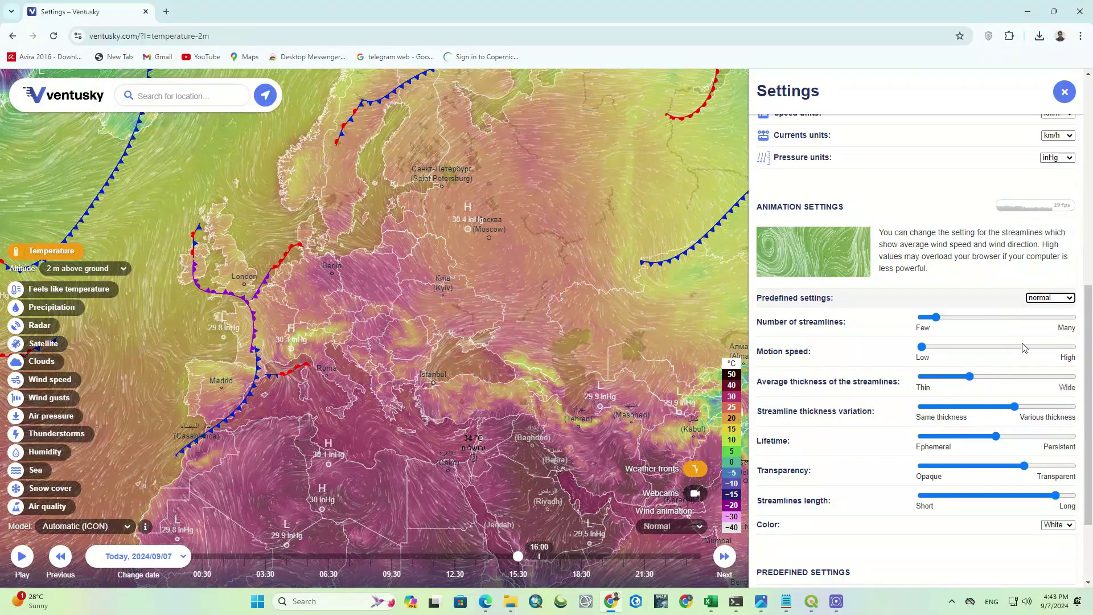
Lower the number of streamlines slightly and set their motion speed to about a quarter of the range.
left_click_drag(954, 322, 984, 349)
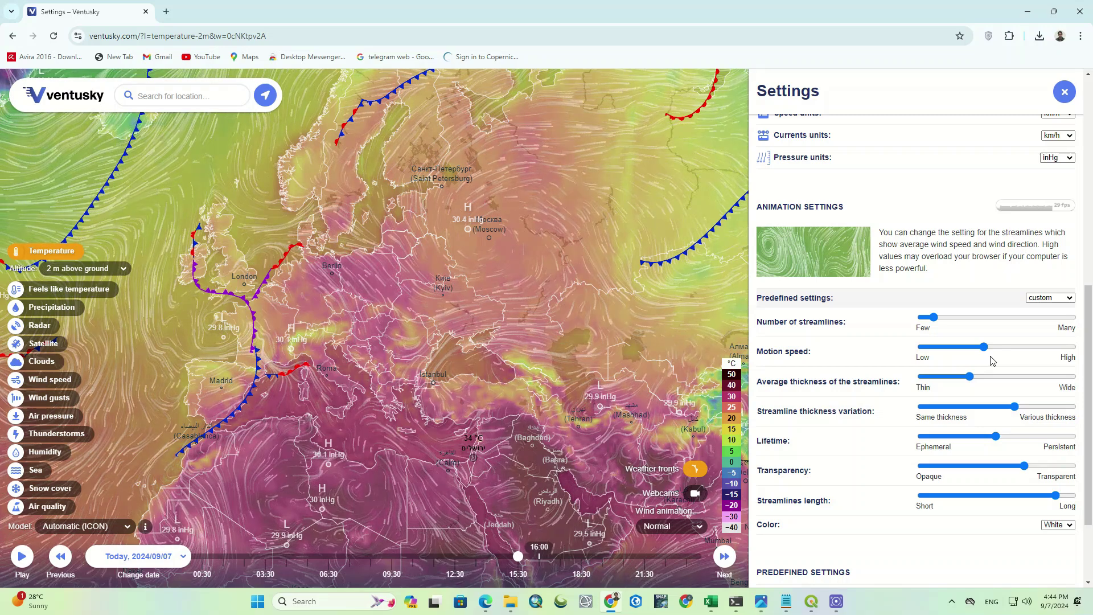
left_click_drag(984, 348, 955, 349)
Look through the available interface languages, keeping english (US).
scroll(888, 391, "down", 2)
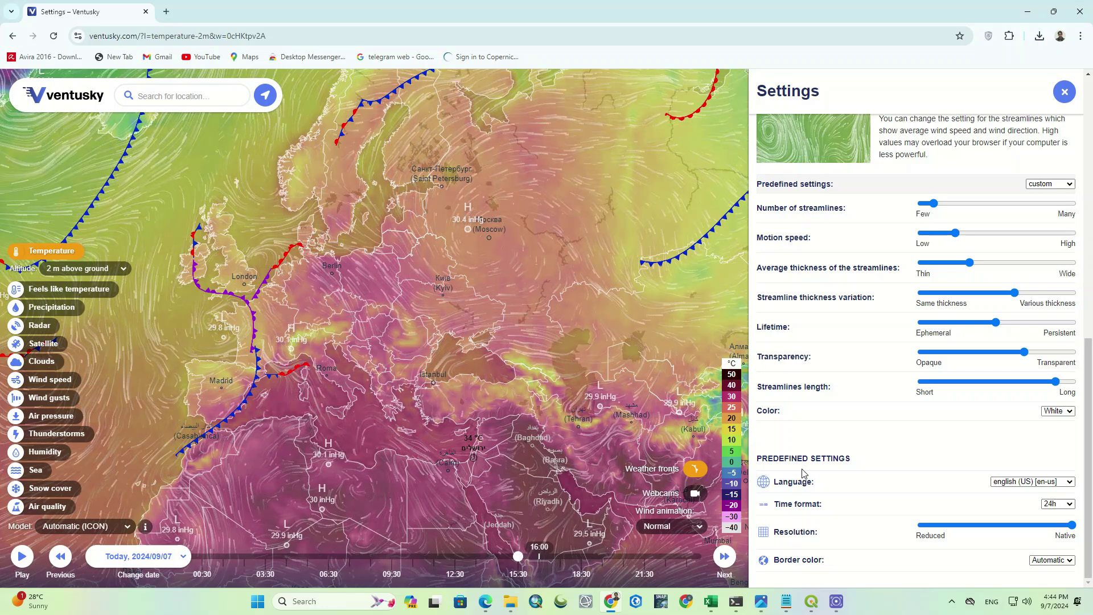
left_click(1037, 482)
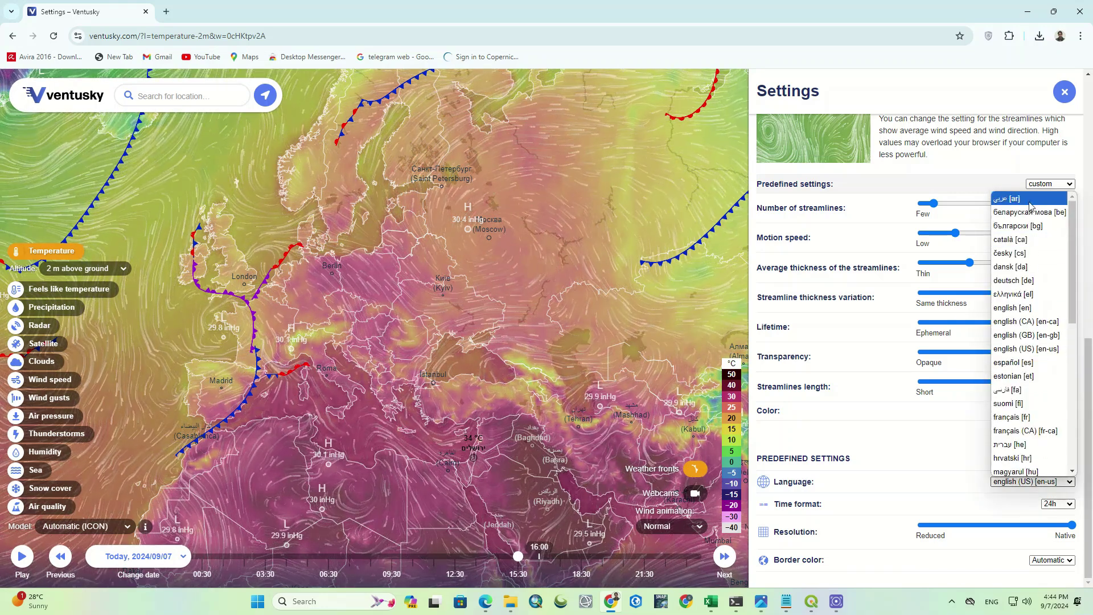
scroll(1032, 237, "down", 5)
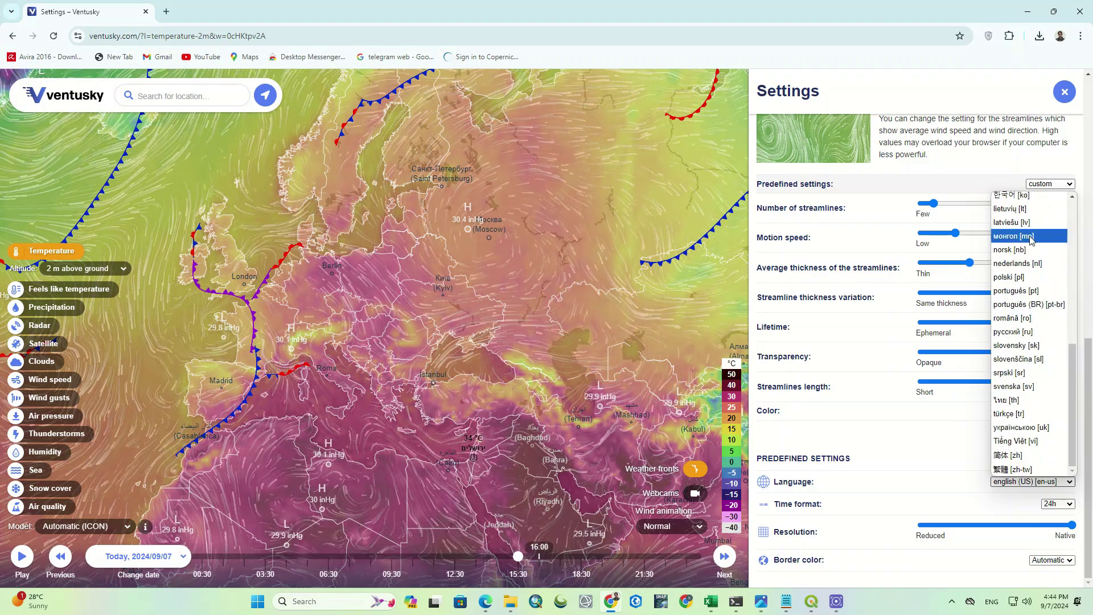
left_click(951, 480)
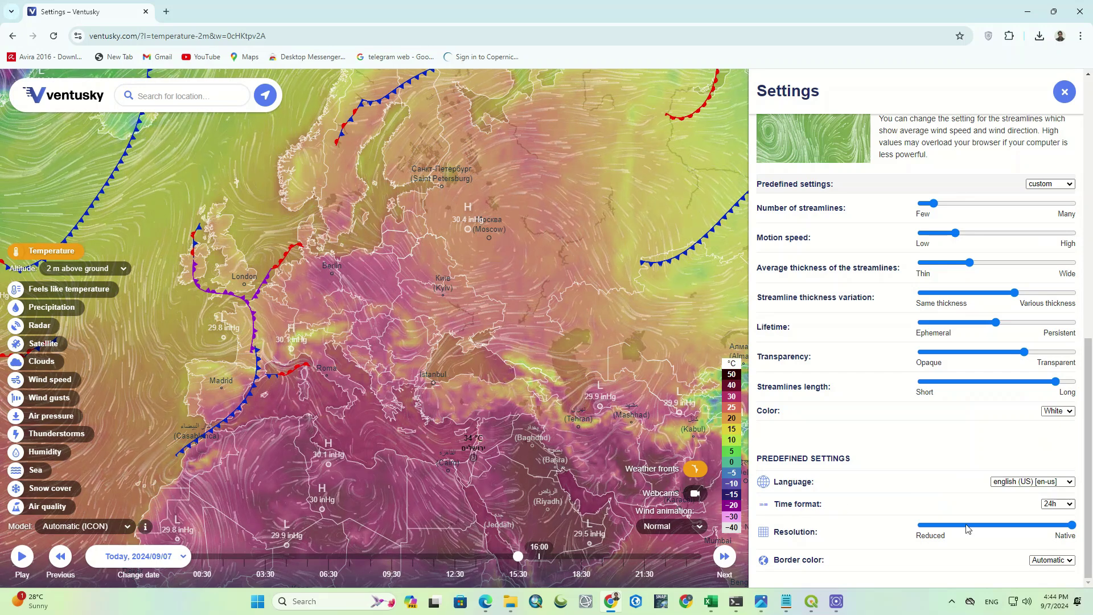
Switch the time format to 12h and back to 24h, and try a reduced map resolution, keeping Native.
left_click(1058, 504)
left_click(1062, 519)
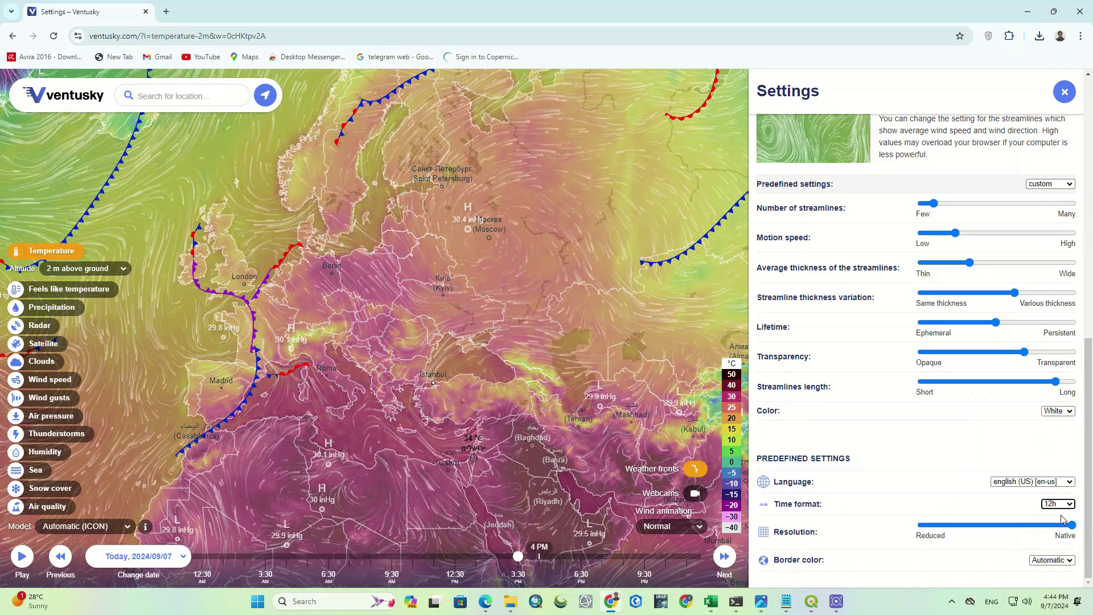
left_click(1061, 505)
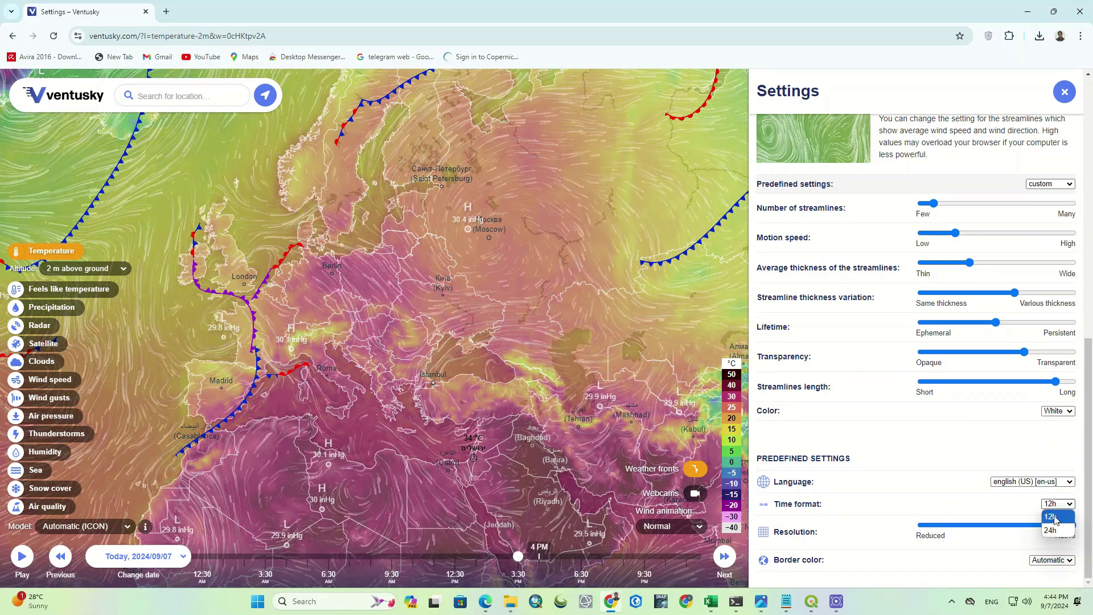
left_click(1056, 526)
left_click_drag(1071, 526, 941, 534)
left_click(996, 541)
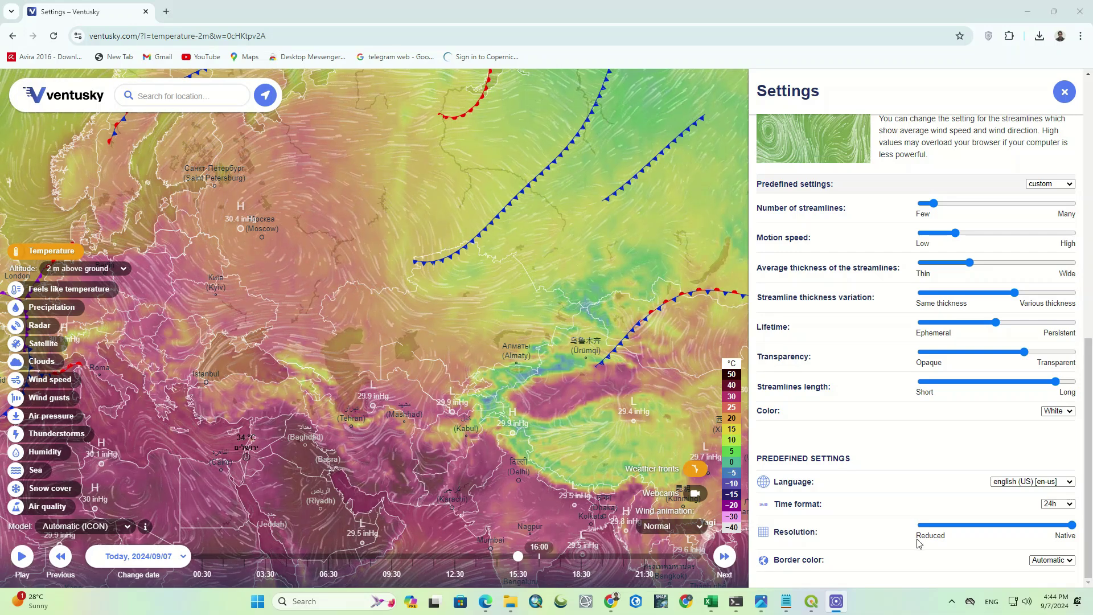
Switch the map's border color to Black and back to Automatic.
left_click(1038, 561)
left_click(1041, 548)
left_click(1046, 566)
left_click(1041, 535)
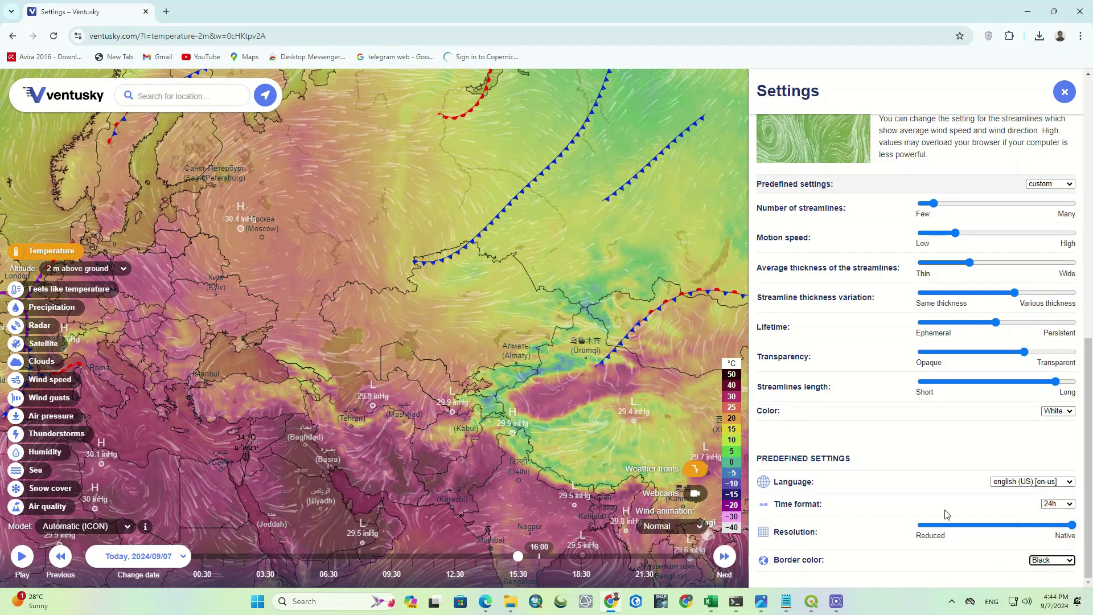
left_click(1036, 560)
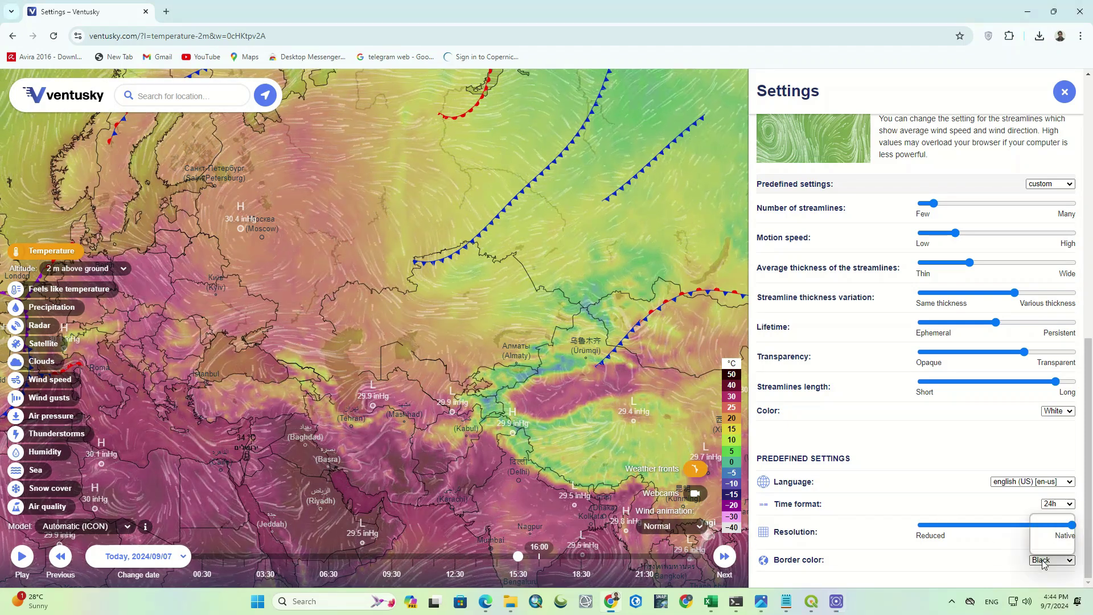
left_click(1047, 521)
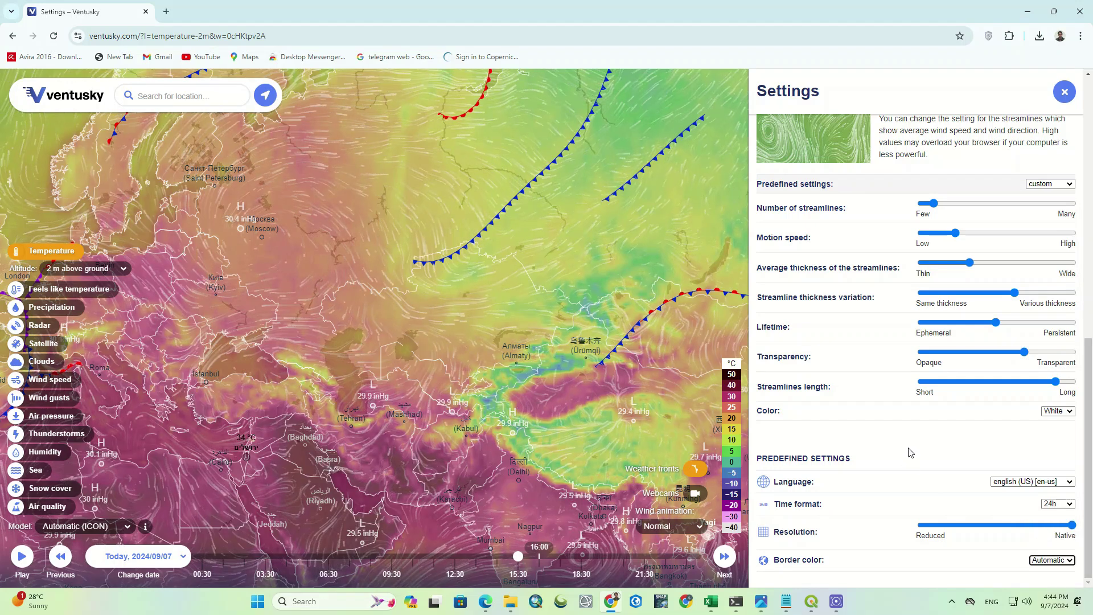
Close the settings and play the temperature forecast over Europe, pausing it on the evening of Sunday, 2024/09/08.
left_click(1064, 91)
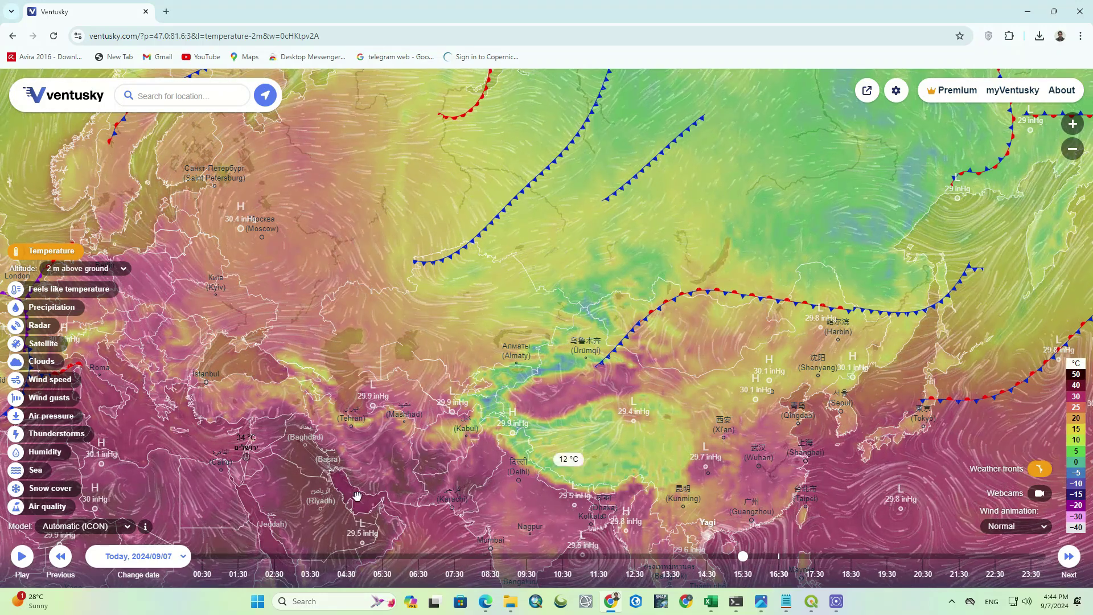
left_click(22, 556)
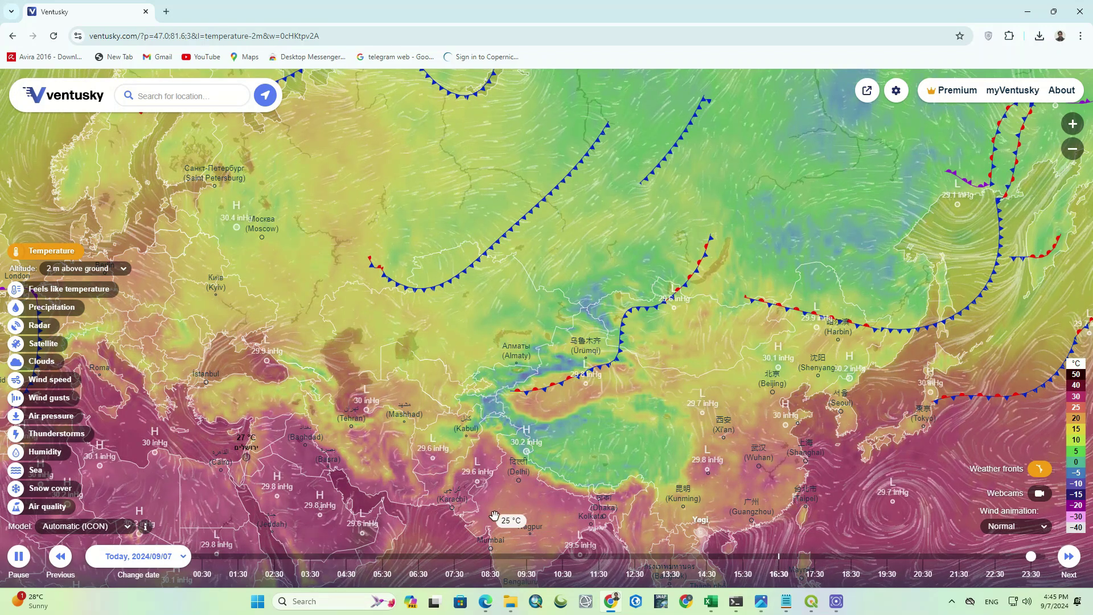
left_click_drag(590, 453, 871, 399)
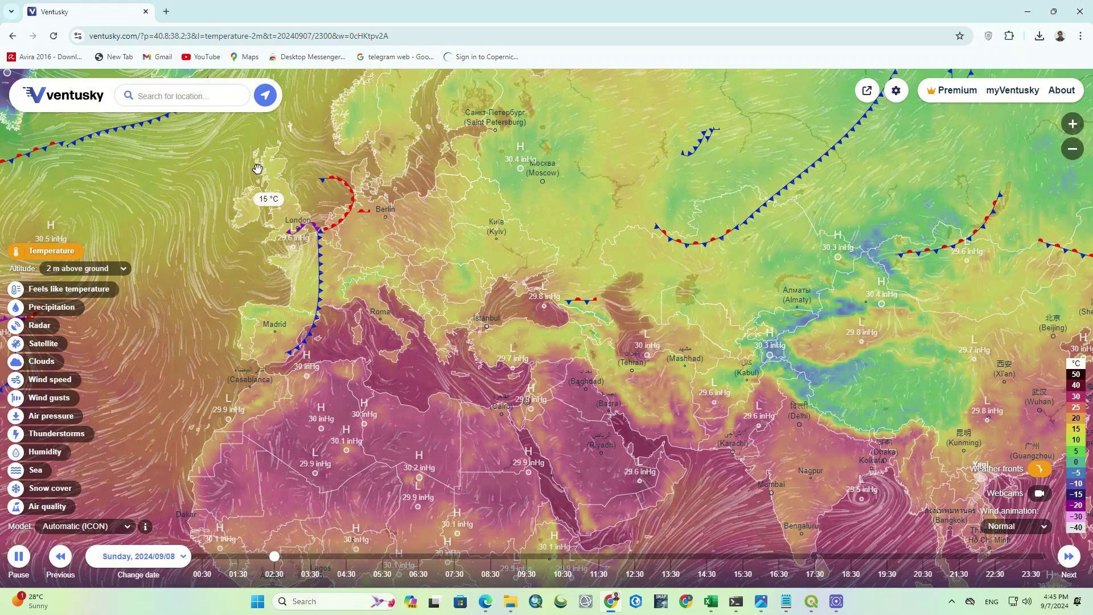
scroll(256, 171, "up", 2)
scroll(252, 162, "up", 2)
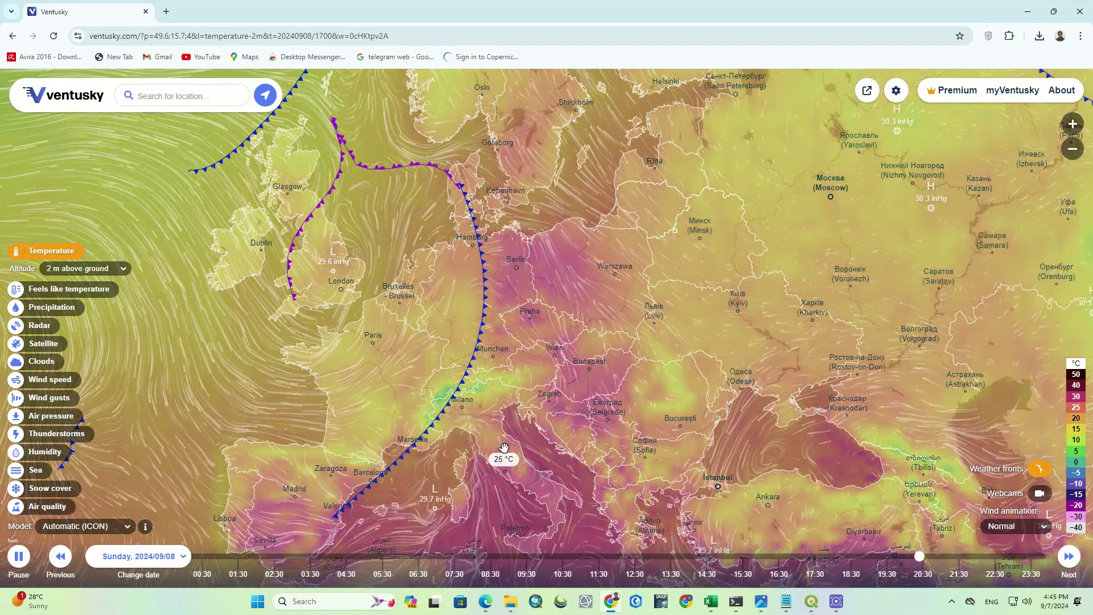
left_click(18, 563)
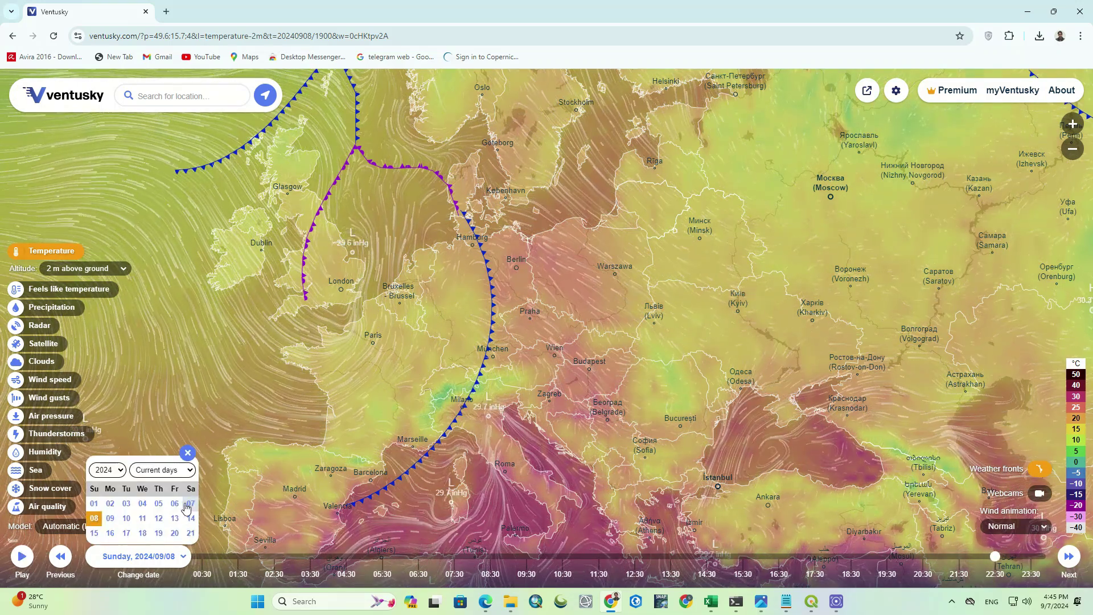
Set the forecast date back to 2024/09/07 and replay the animation with the calendar closed.
left_click(190, 504)
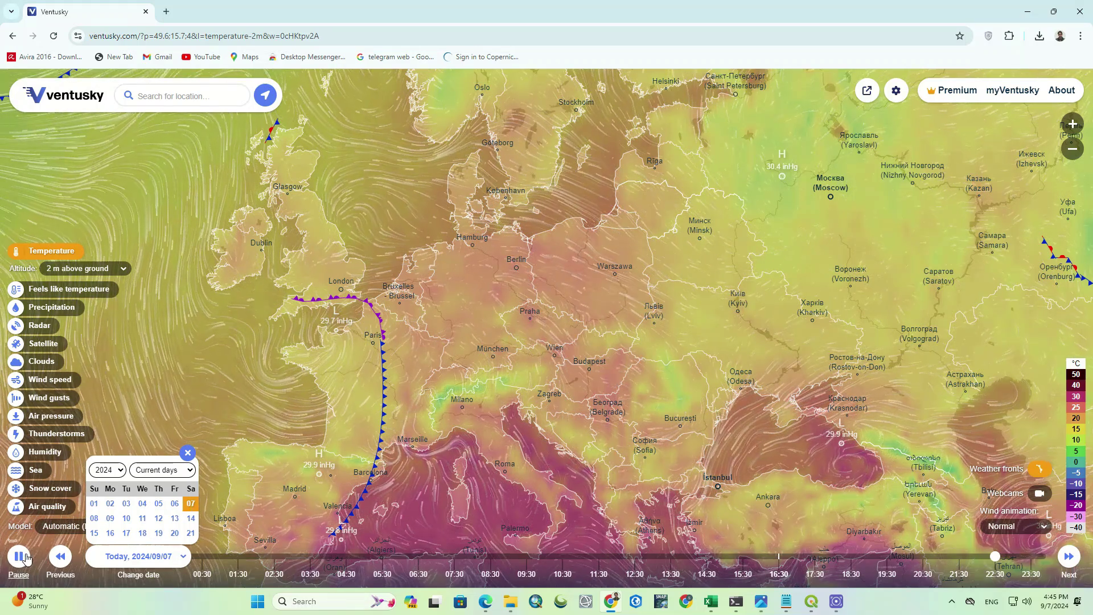
left_click(188, 454)
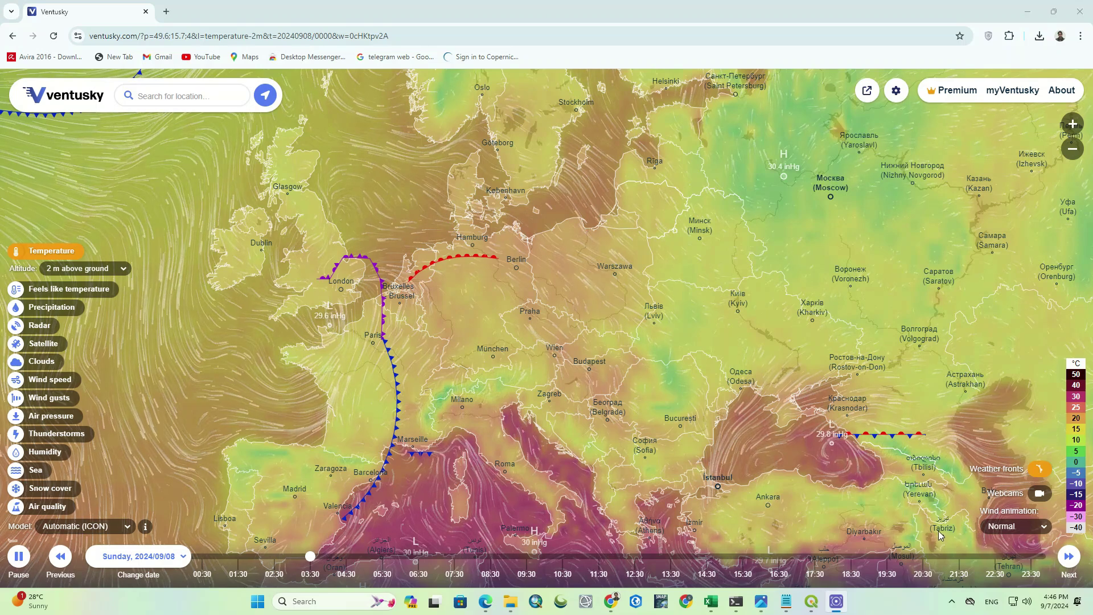
Step the forecast forward through the next time positions to 07:30 on Sunday, 2024/09/08.
left_click(1068, 557)
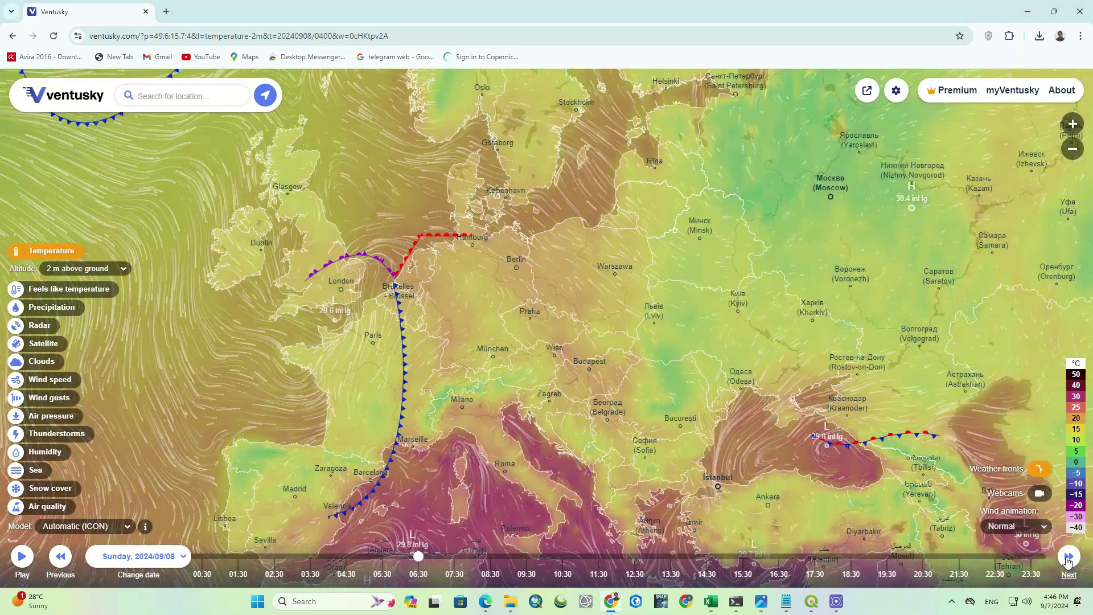
left_click(1068, 556)
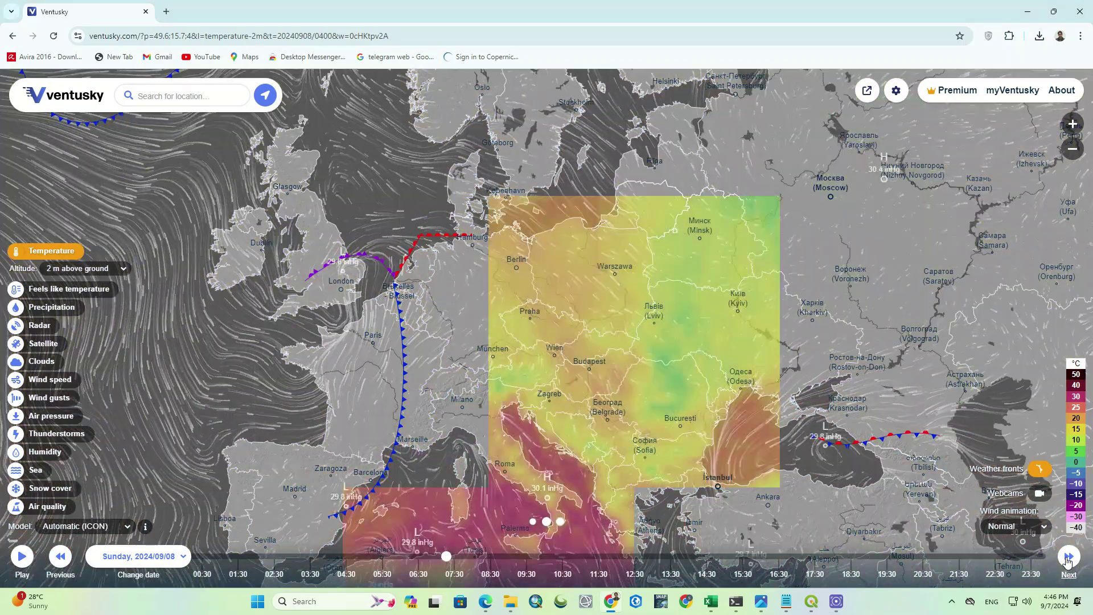
mouse_move(633, 394)
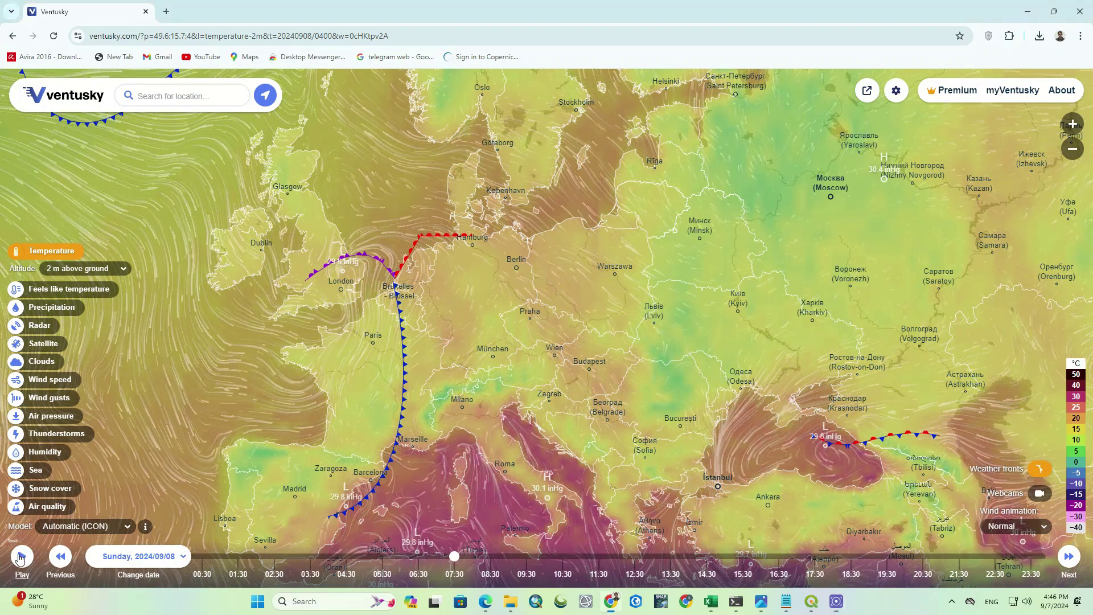